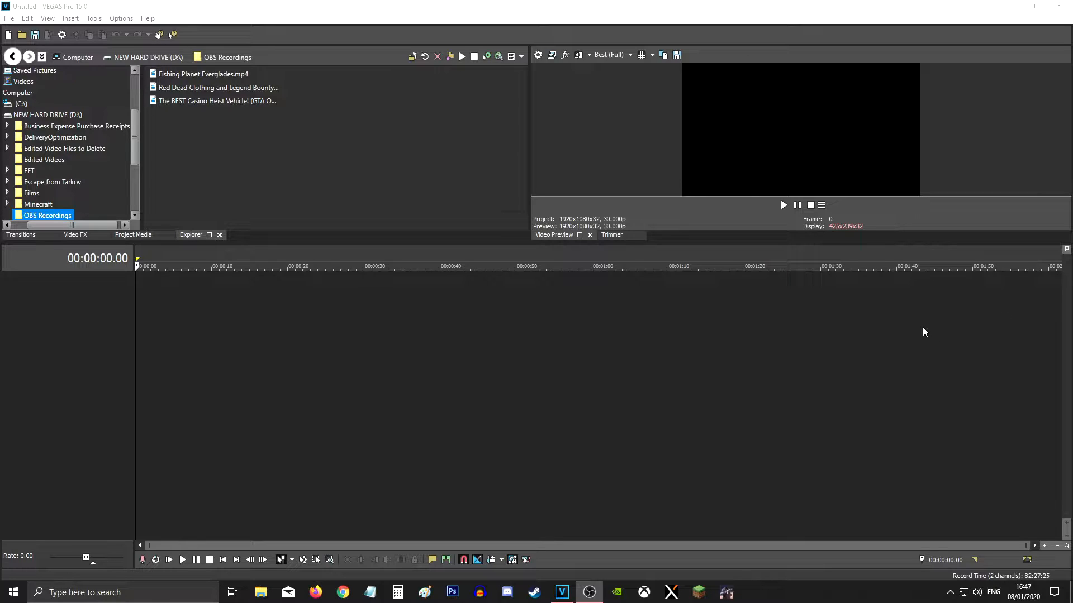
# In File Explorer, examine the OBS Recordings, Edited Videos and Edited Video Files to Delete folders on the D: drive
pyautogui.click(14, 593)
pyautogui.click(219, 292)
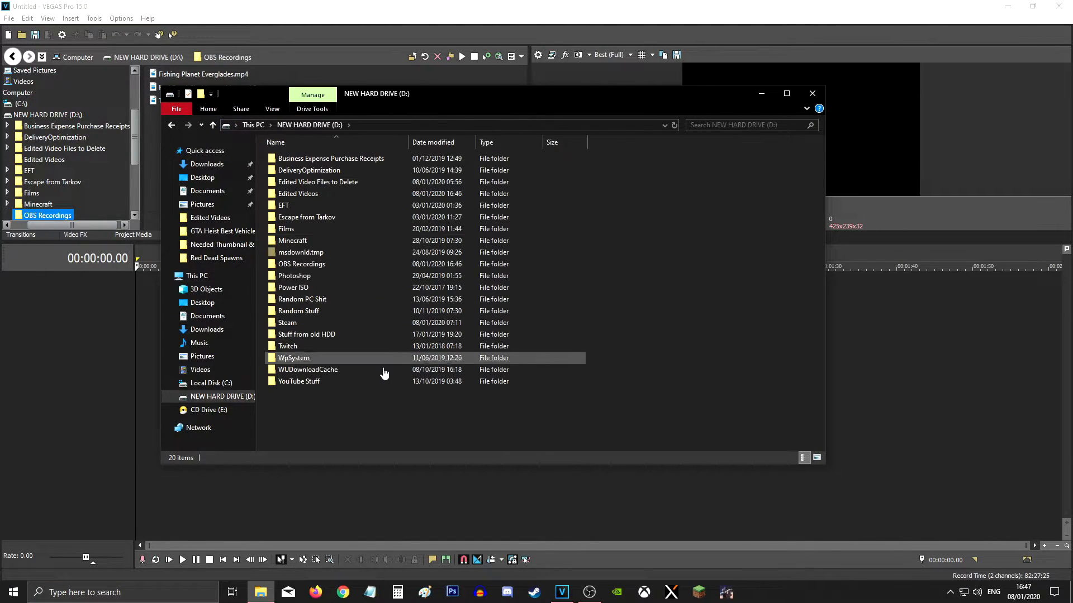
pyautogui.click(320, 267)
pyautogui.doubleClick(320, 267)
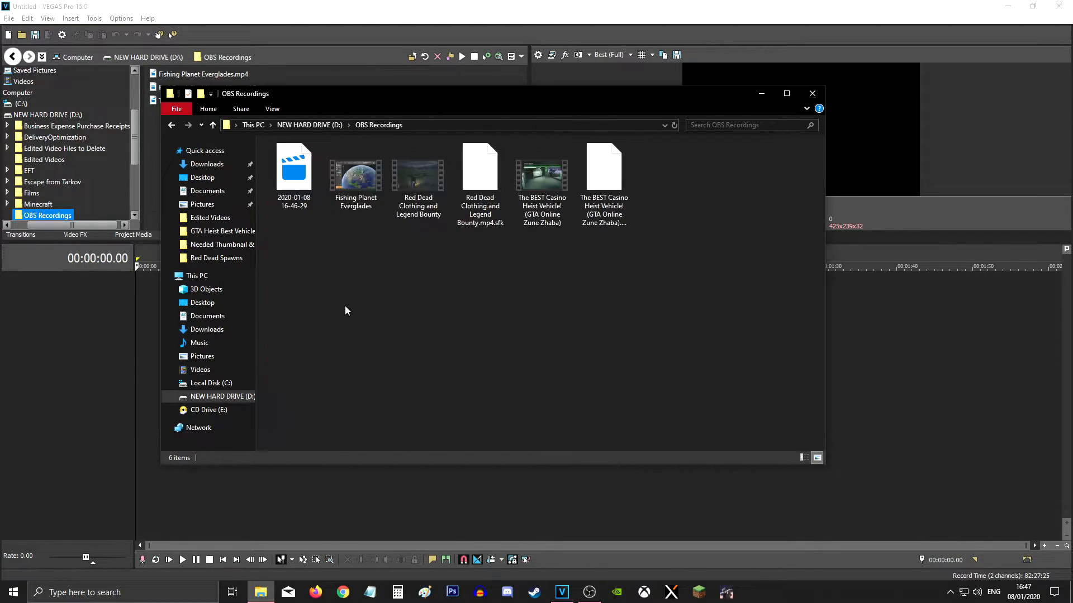
pyautogui.click(173, 125)
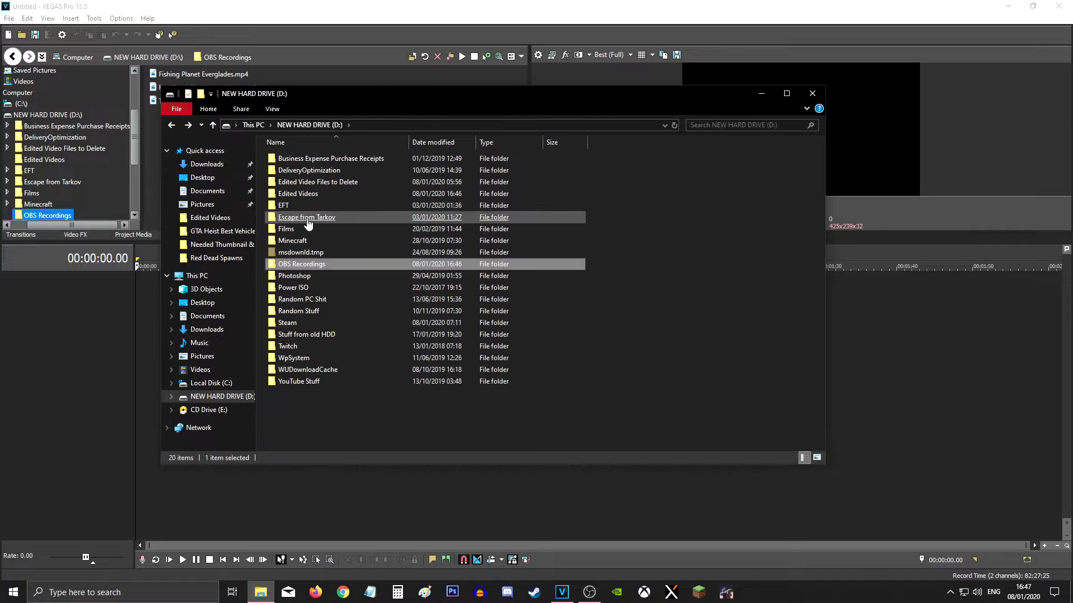
pyautogui.click(304, 196)
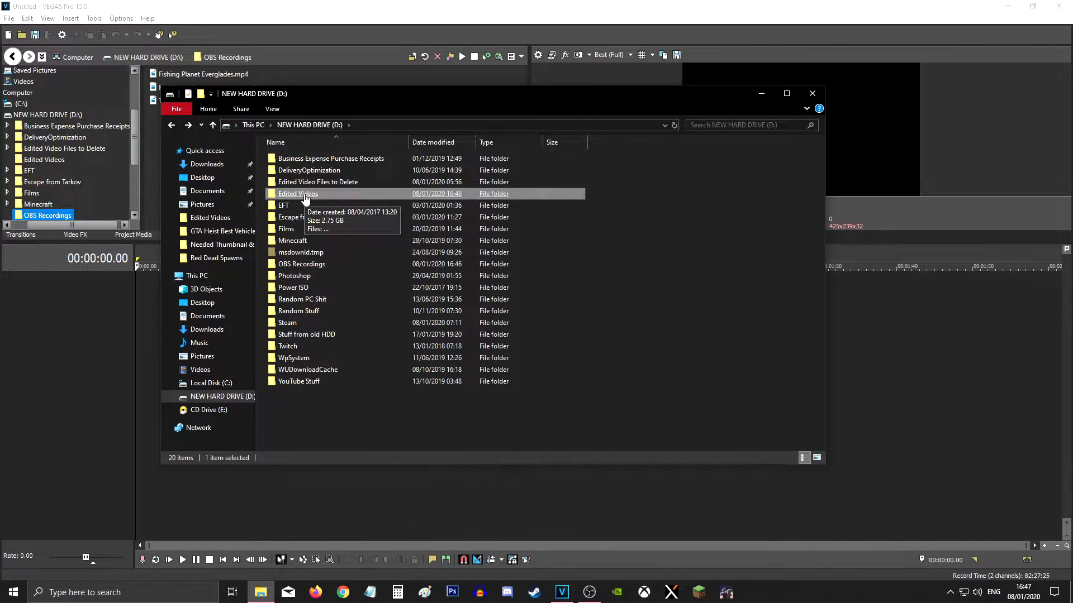
pyautogui.doubleClick(305, 195)
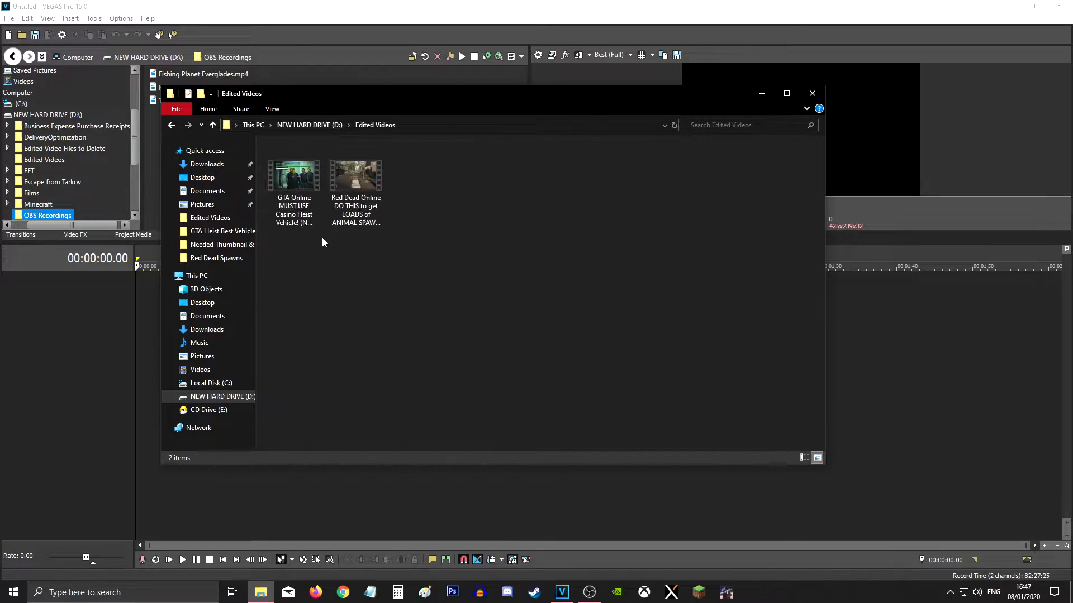
pyautogui.click(172, 128)
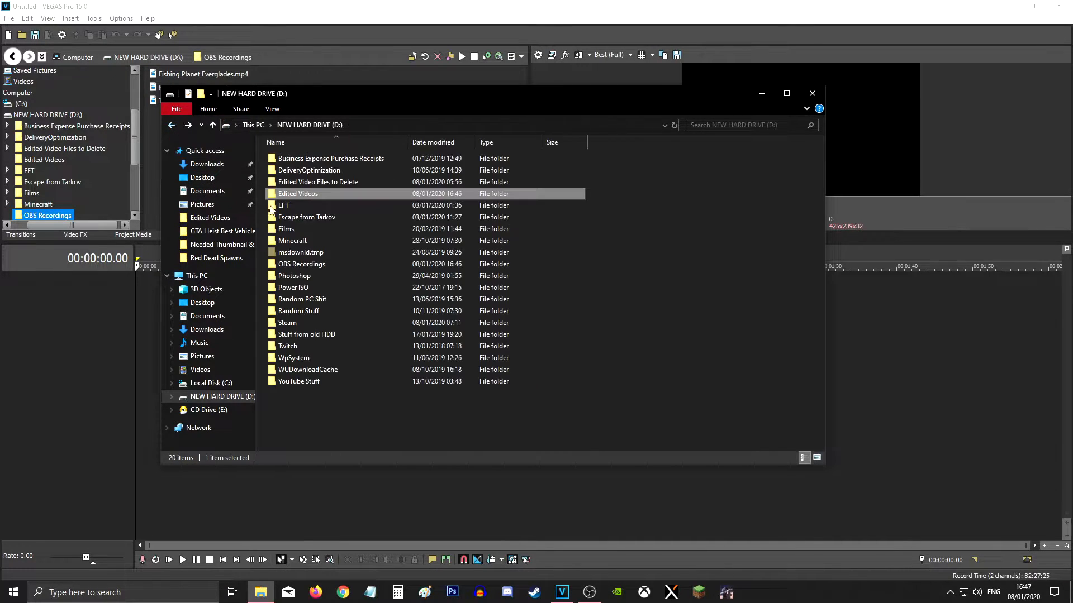
pyautogui.doubleClick(325, 188)
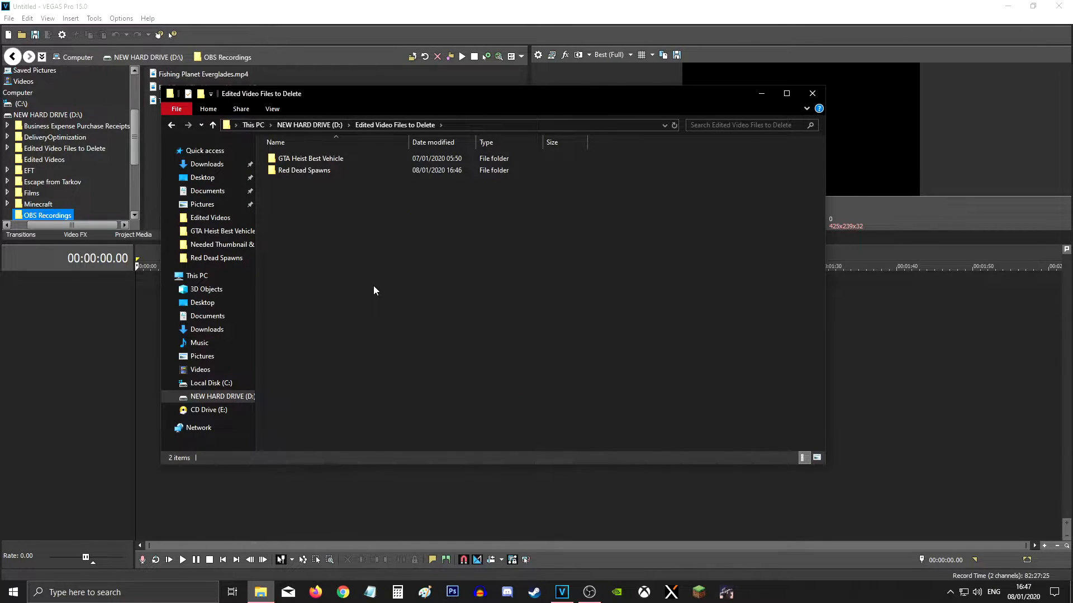
pyautogui.click(812, 93)
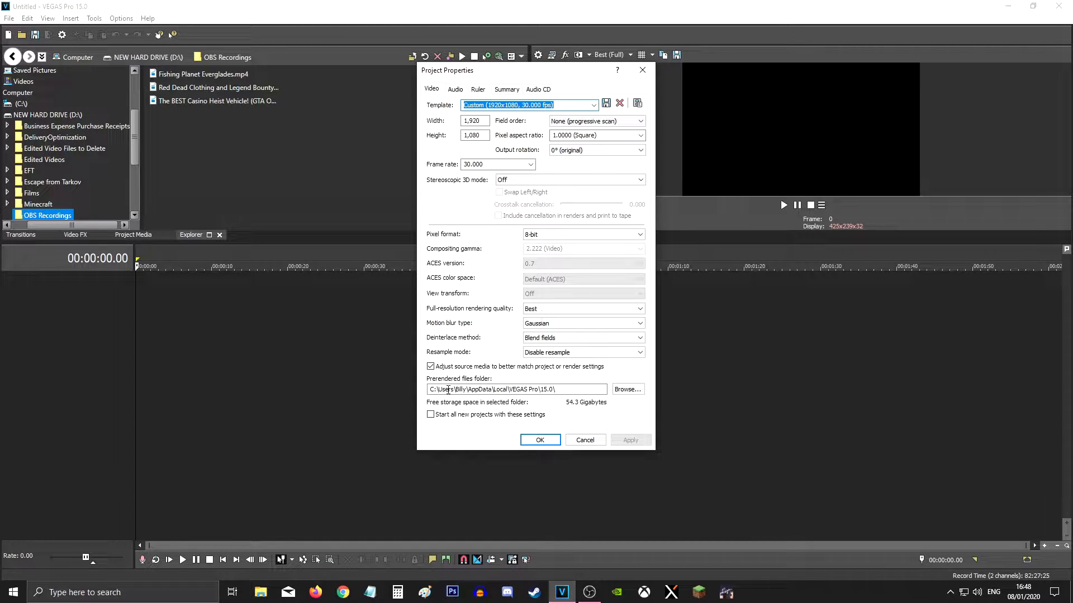
# Accept the project's video properties and check the Dynamic RAM Preview maximum in the video preferences
pyautogui.click(540, 440)
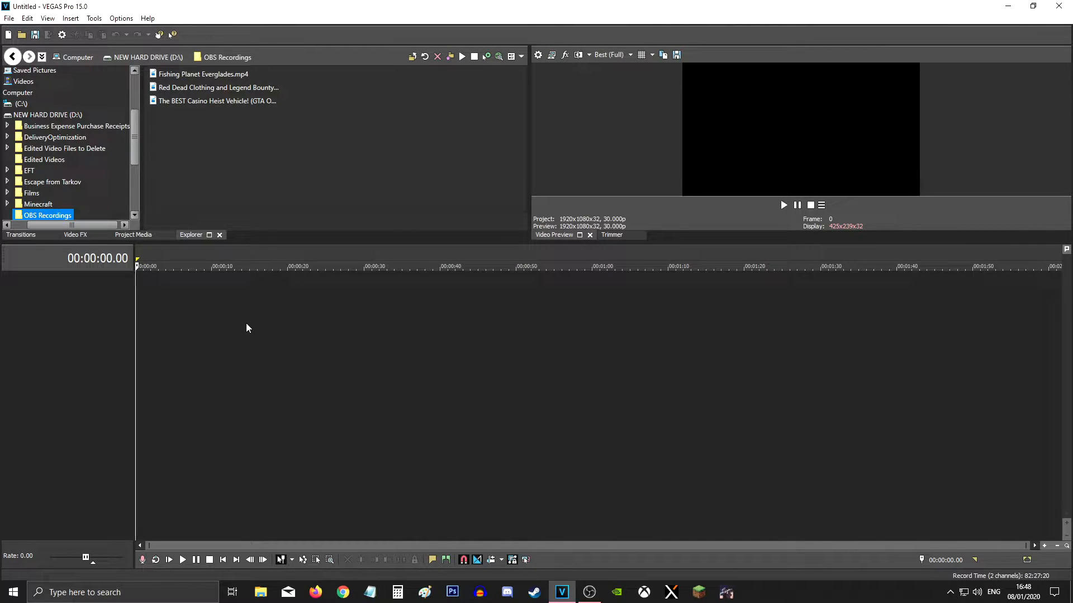
pyautogui.click(121, 18)
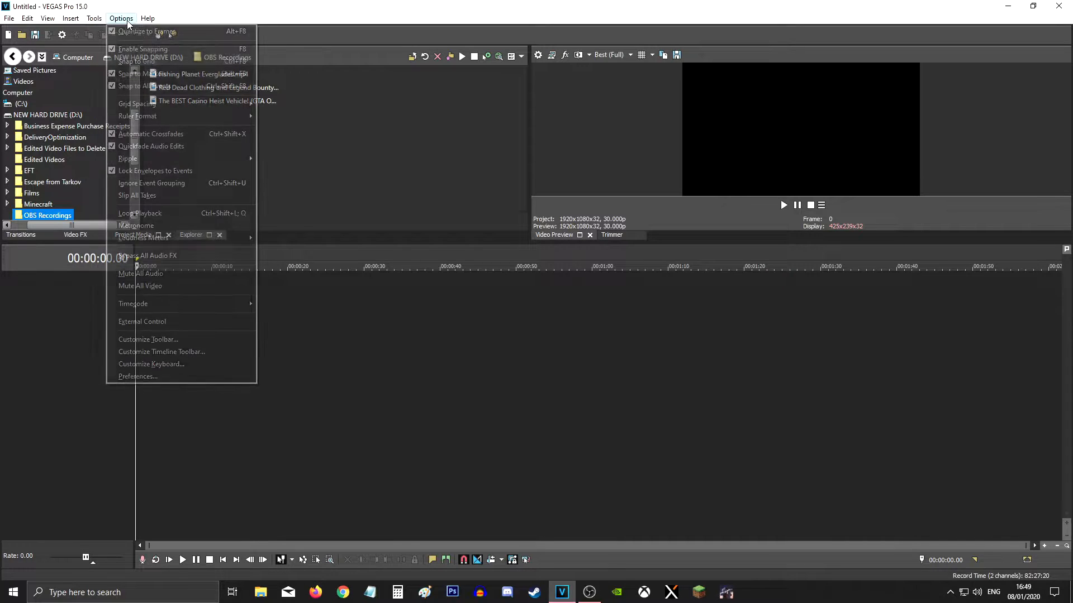
pyautogui.click(176, 377)
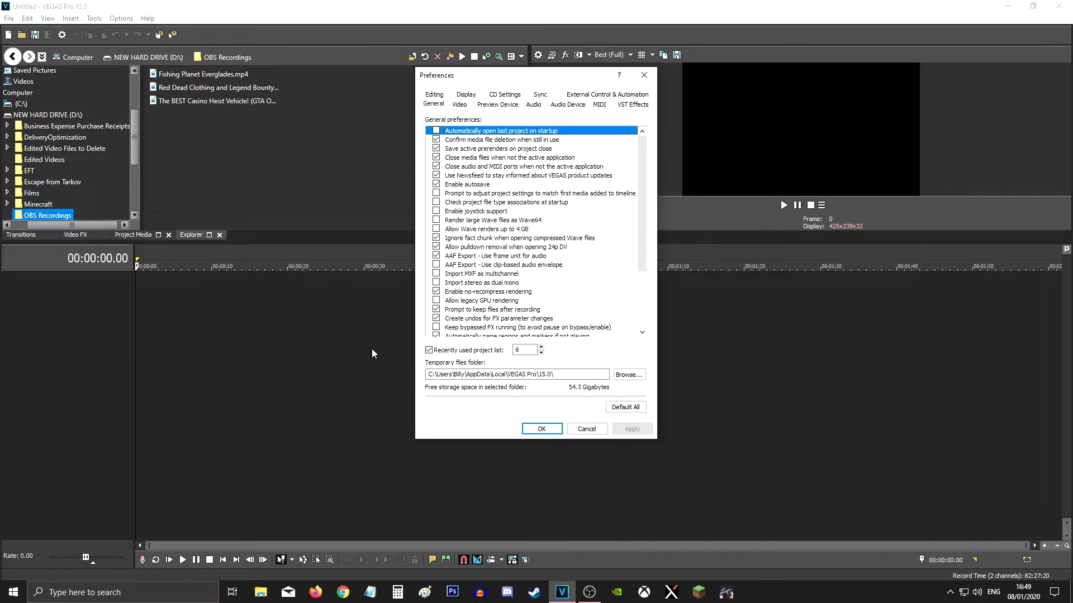
pyautogui.click(459, 105)
pyautogui.doubleClick(559, 122)
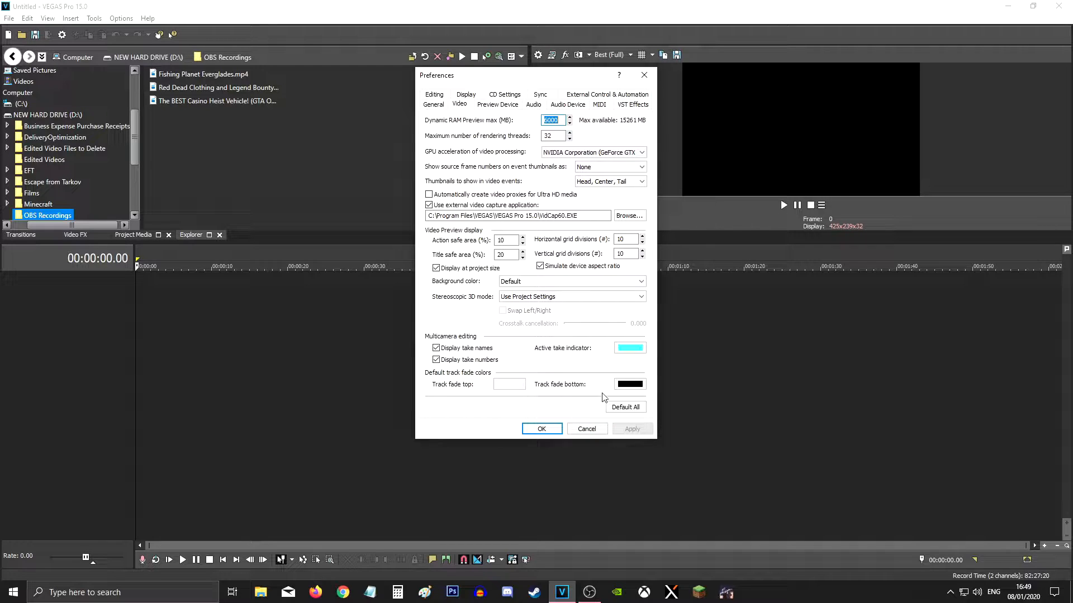
pyautogui.click(587, 429)
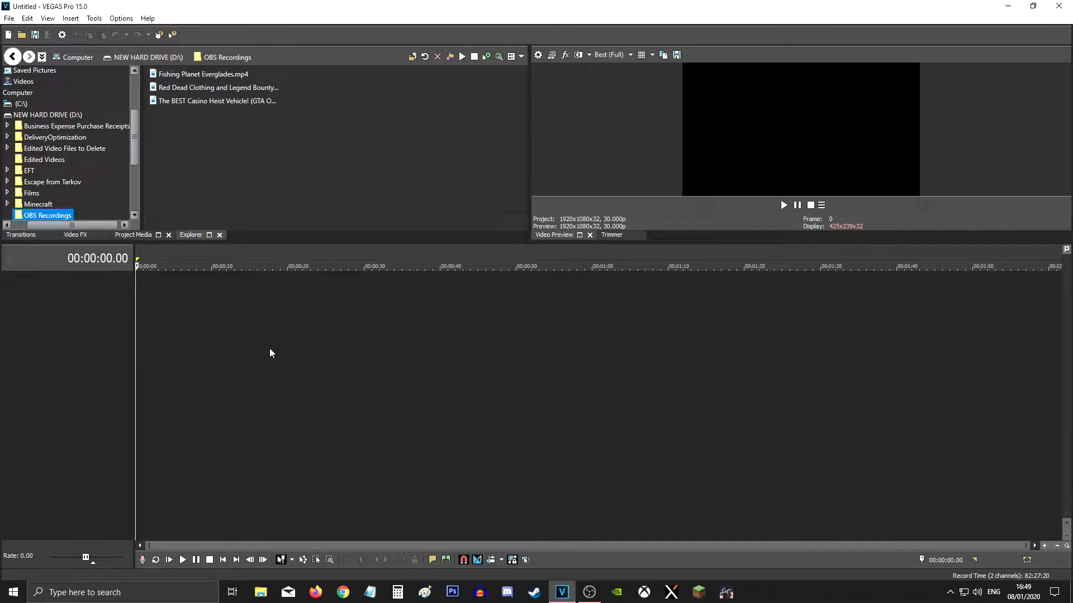
# Add Fishing Planet Everglades.mp4 at the start of the timeline and place the cursor at 00:03:28.59
pyautogui.scroll(-1, 66, 193)
pyautogui.moveTo(220, 72); pyautogui.dragTo(194, 308)
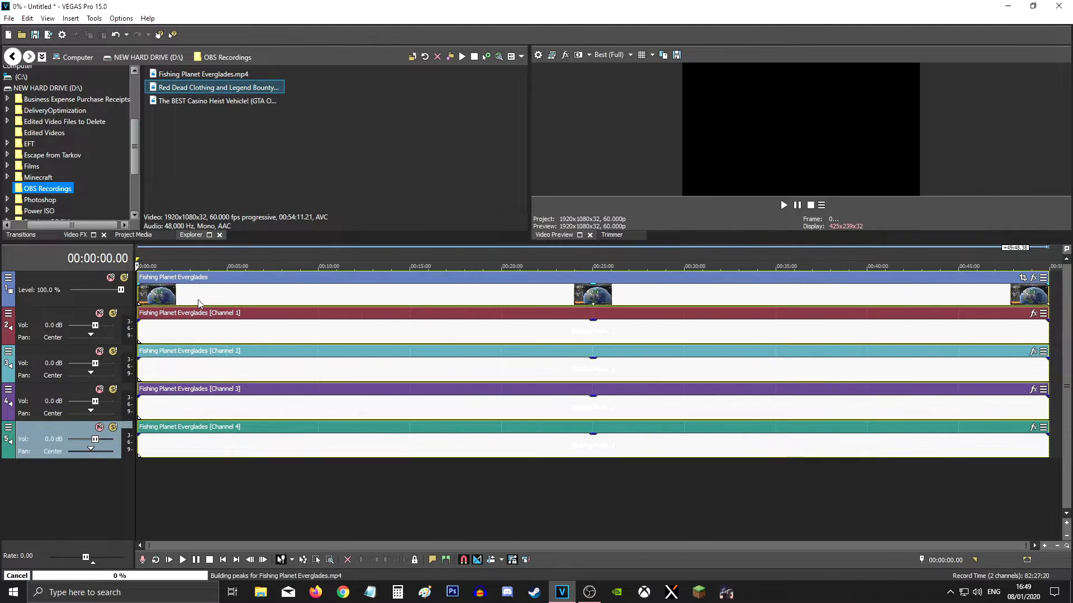
pyautogui.click(198, 293)
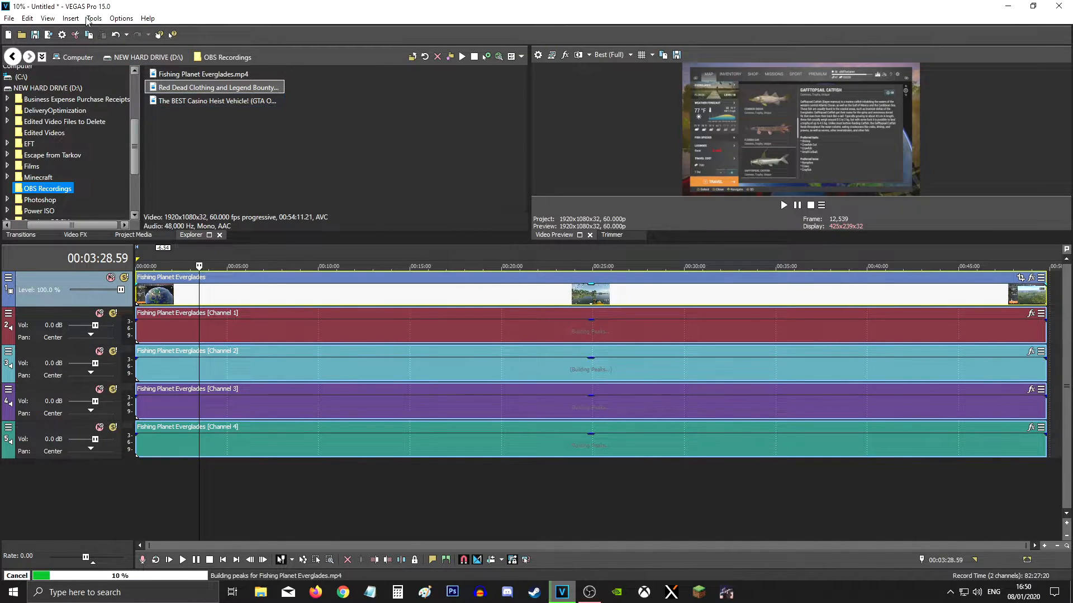
# Hide the Explorer window and show it again
pyautogui.click(47, 18)
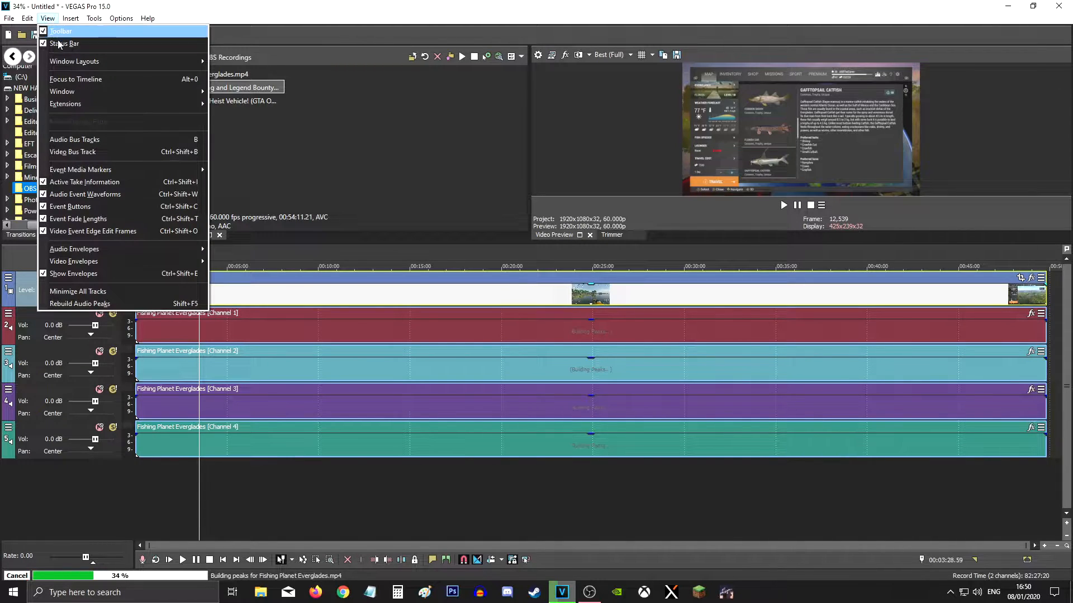
pyautogui.moveTo(127, 91)
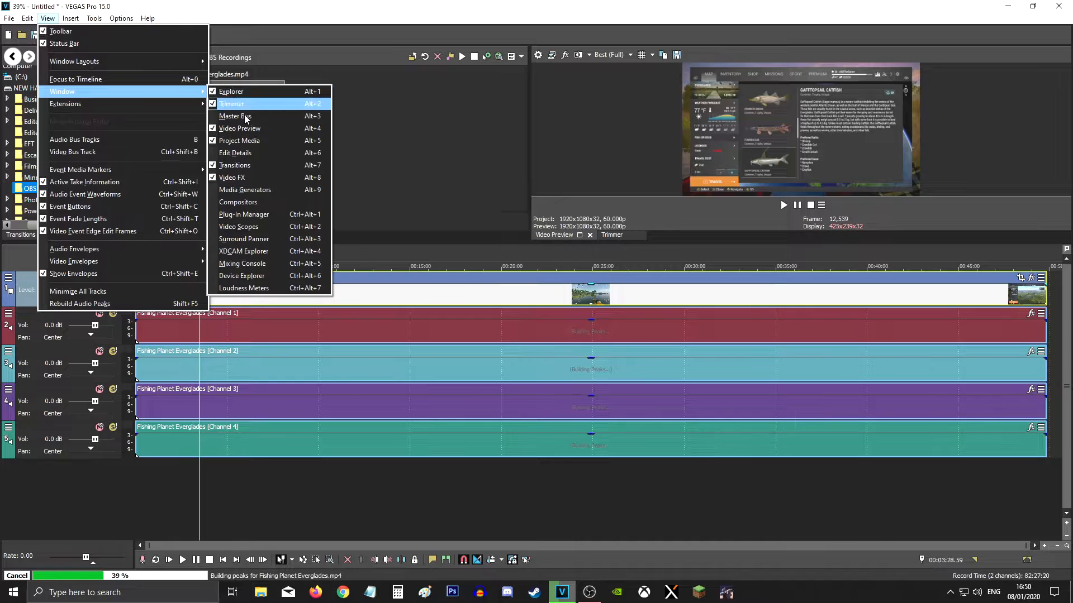
pyautogui.click(249, 96)
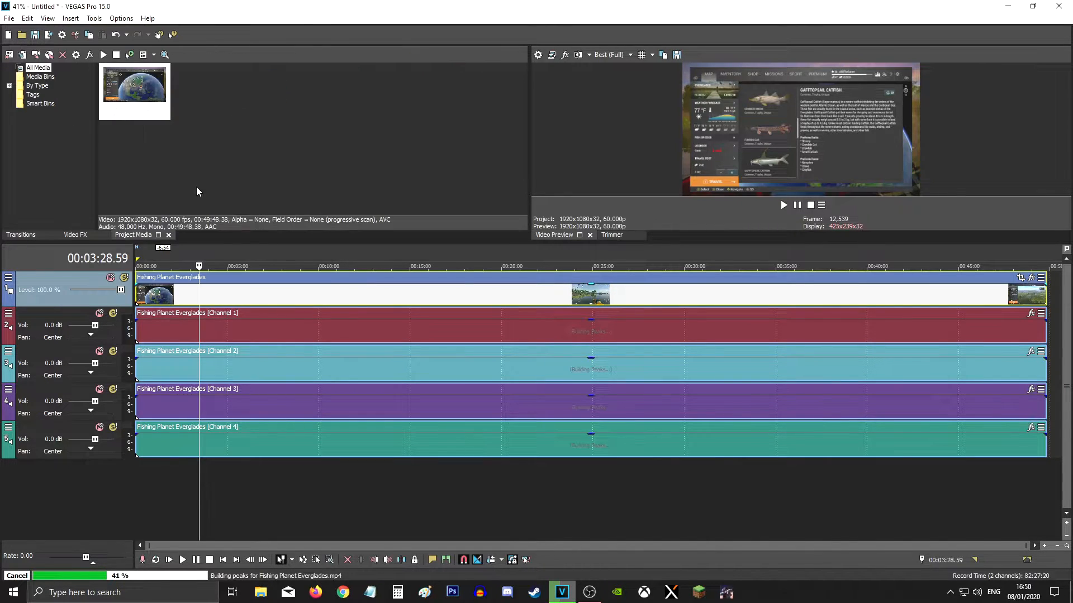
pyautogui.click(47, 18)
pyautogui.moveTo(199, 96)
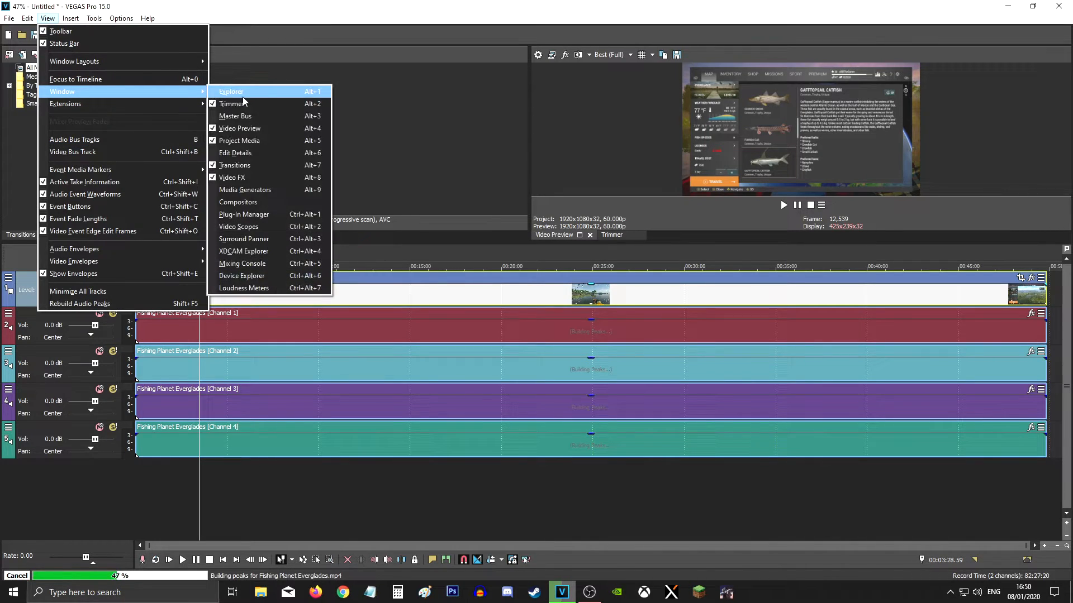
pyautogui.click(242, 94)
pyautogui.scroll(-3, 71, 139)
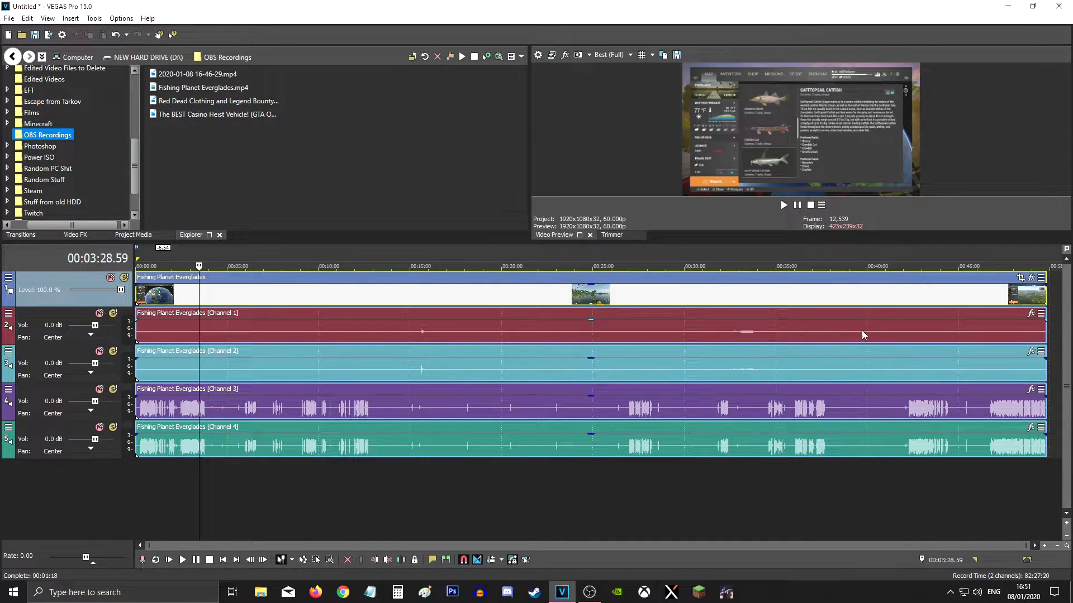
# Delete the Channel 1 and Channel 3 audio tracks of the Fishing Planet Everglades clip
pyautogui.rightClick(1056, 332)
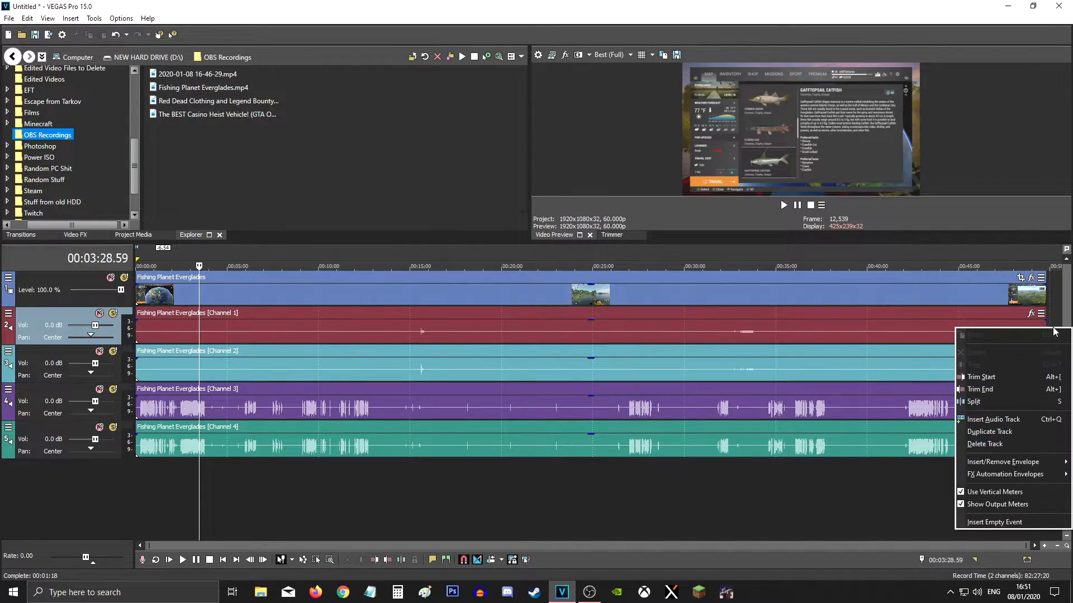
pyautogui.click(978, 445)
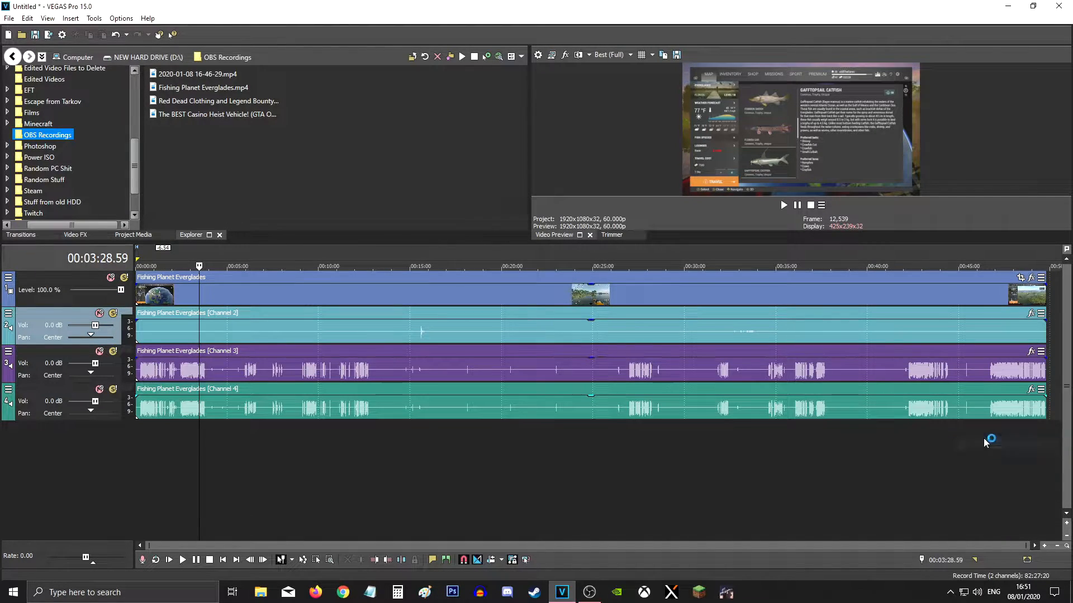
pyautogui.rightClick(1055, 369)
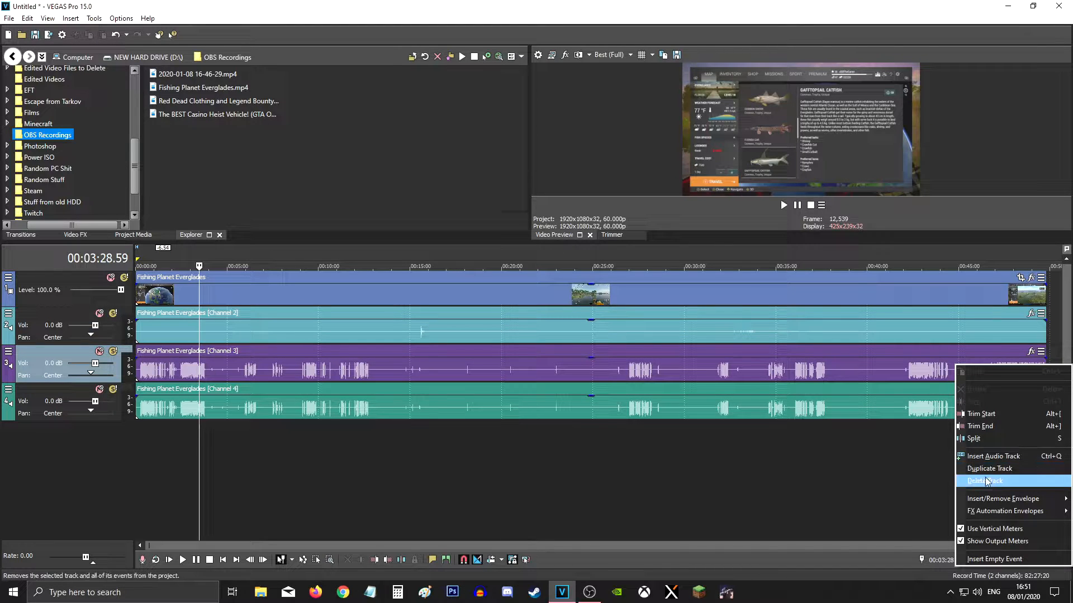
pyautogui.click(987, 482)
# Enlarge the video preview area above the timeline, and try a lower volume on the Channel 4 track before resetting it to 0.0 dB
pyautogui.moveTo(455, 244); pyautogui.dragTo(456, 402)
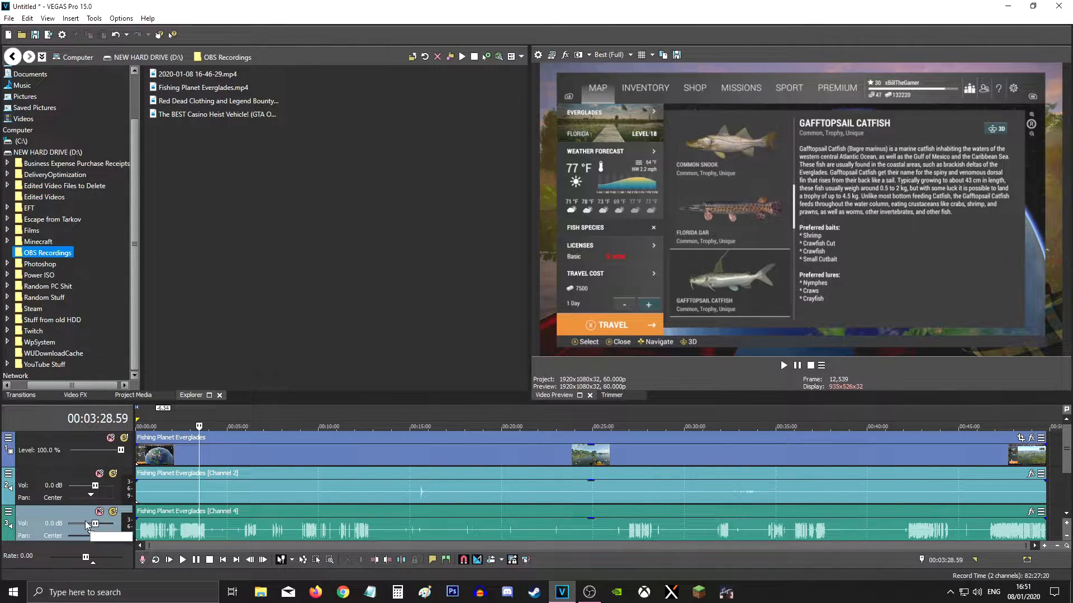
pyautogui.moveTo(95, 523); pyautogui.dragTo(85, 524)
pyautogui.doubleClick(85, 524)
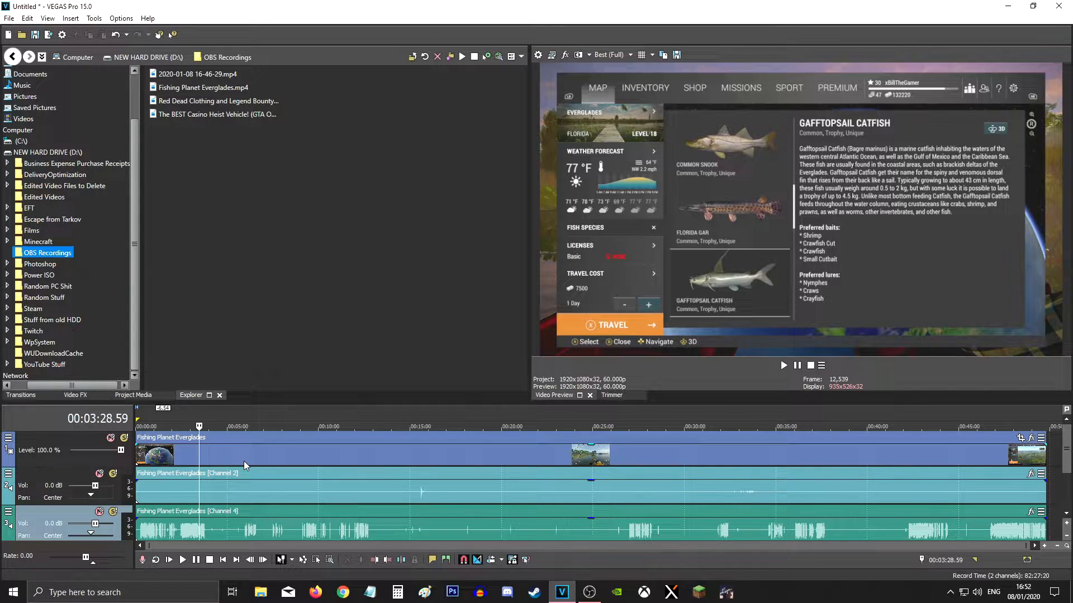
# Disable resample in the properties of the Fishing Planet Everglades video event
pyautogui.rightClick(583, 456)
pyautogui.click(601, 443)
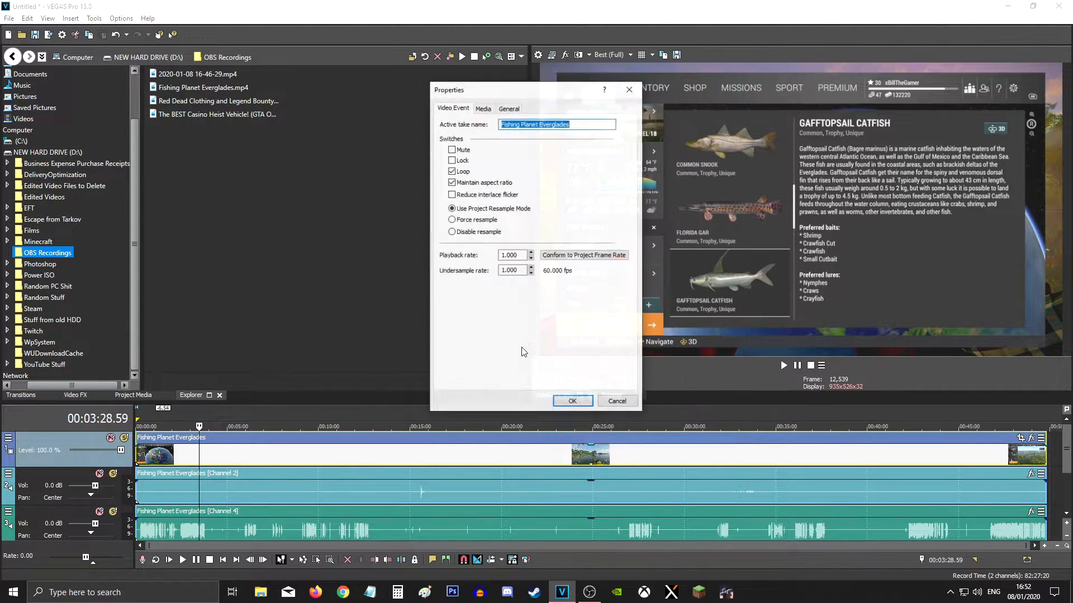
pyautogui.click(573, 402)
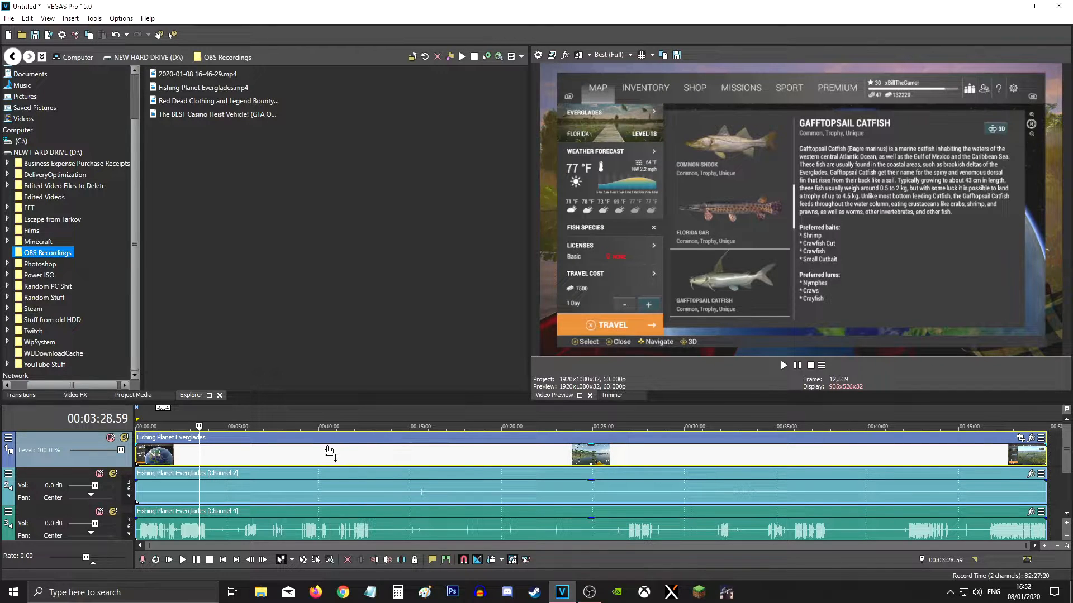
# Split the clip and its audio at 00:03:28.59, just before the 12-minute mark, and at 00:20:02.37
pyautogui.press('s')
pyautogui.click(351, 454)
pyautogui.press('s')
pyautogui.click(502, 455)
pyautogui.press('s')
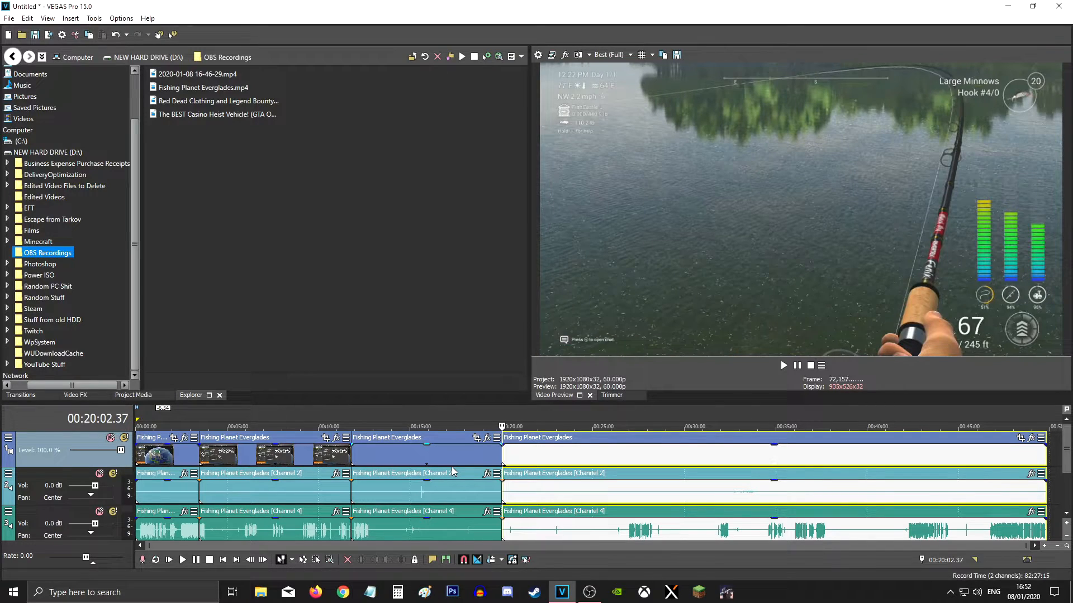
# Show the Disable Resample switch for all four video events using the Selection edit tool, and return to the Normal edit tool
pyautogui.press('d')
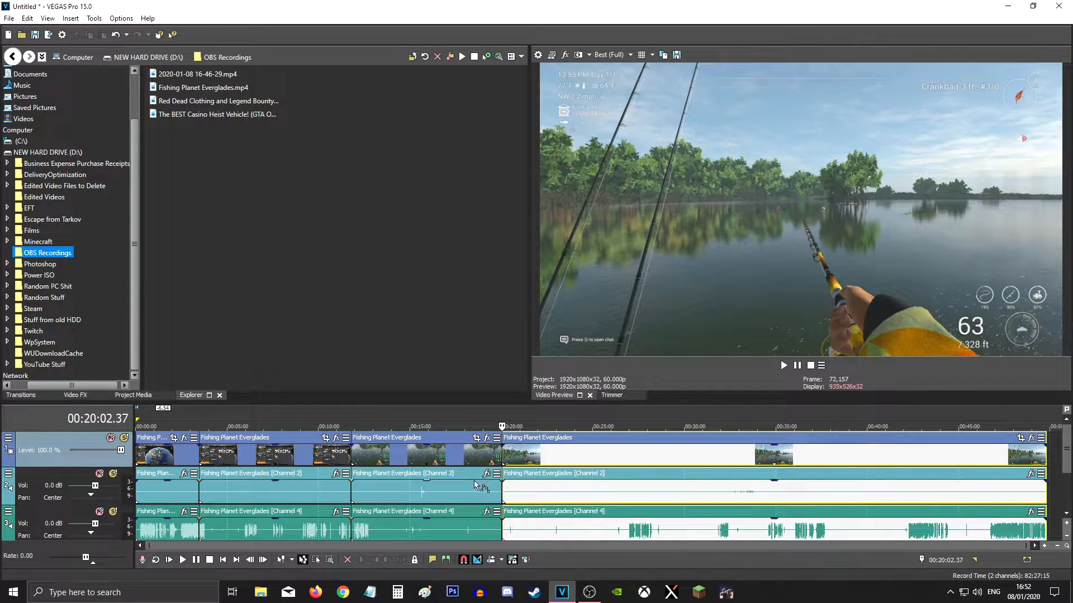
pyautogui.click(317, 560)
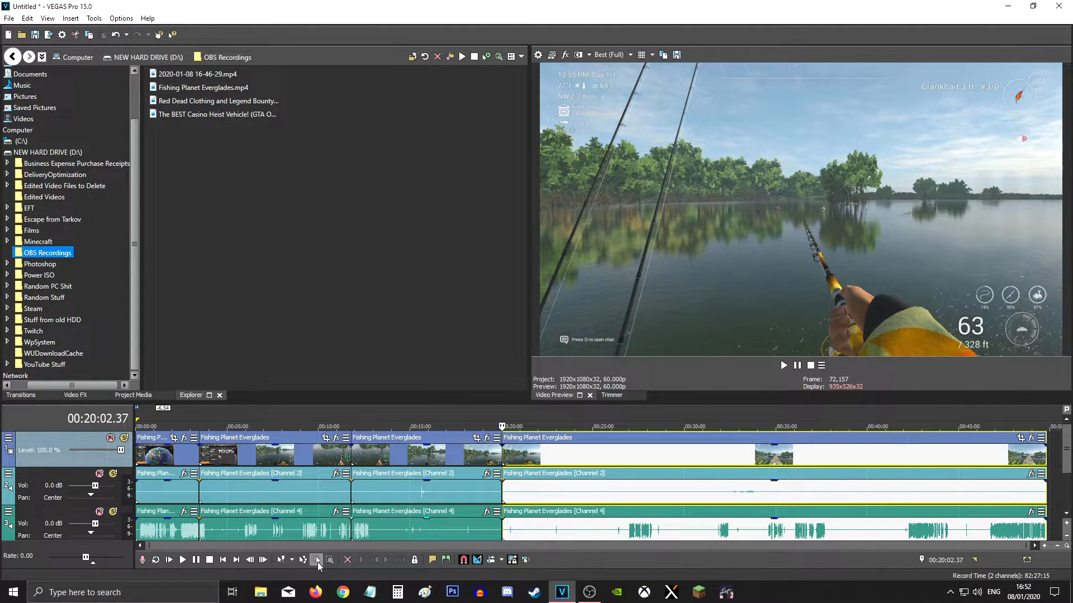
pyautogui.hotkey('ctrl', 'd')
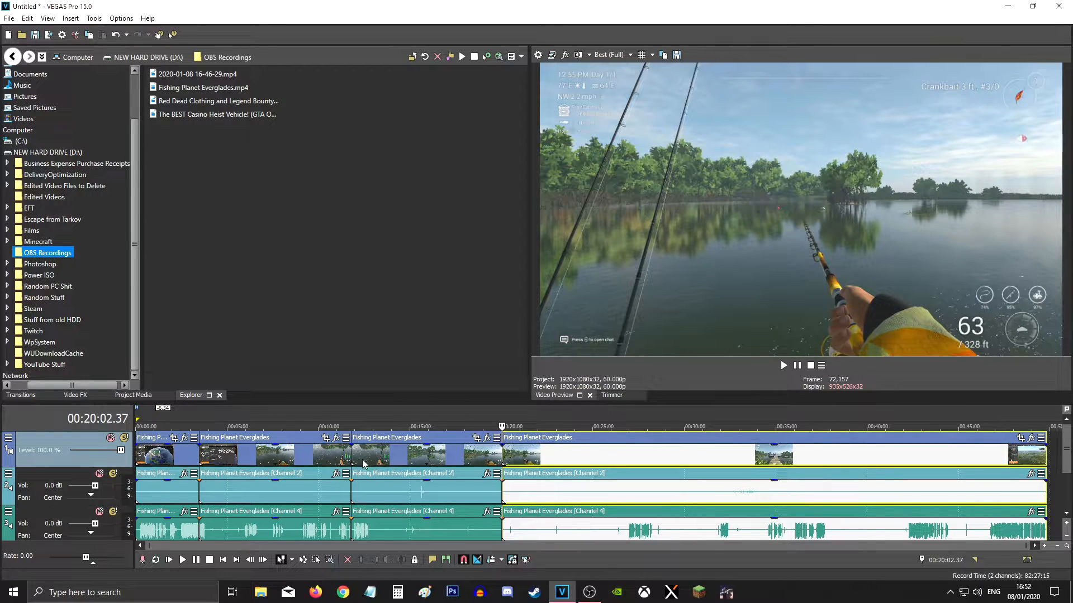
pyautogui.press('d')
pyautogui.press('d')
pyautogui.click(815, 486)
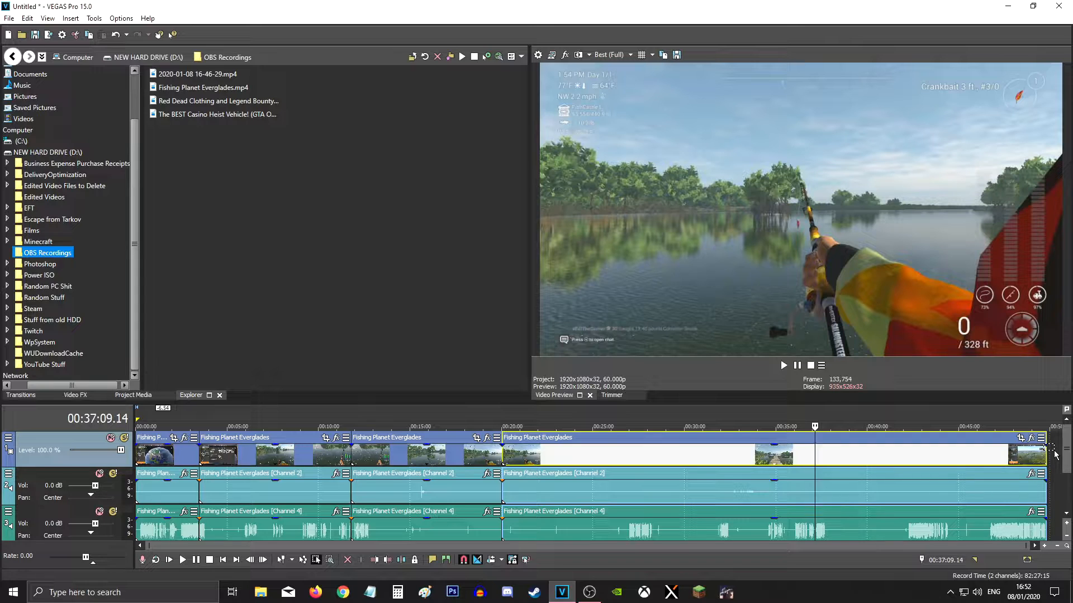
pyautogui.moveTo(1054, 451); pyautogui.dragTo(168, 456)
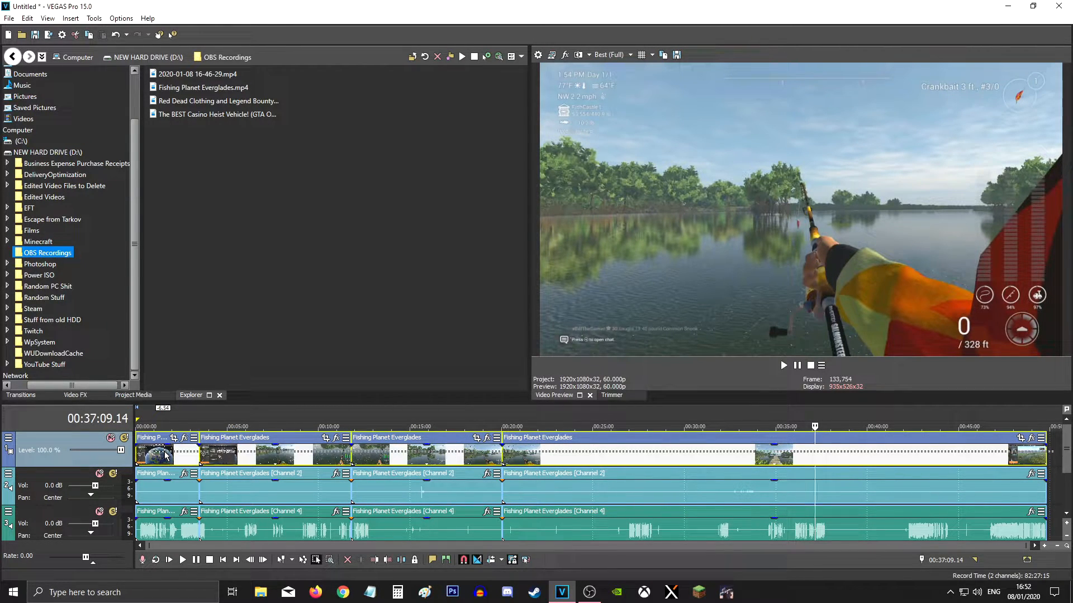
pyautogui.rightClick(261, 459)
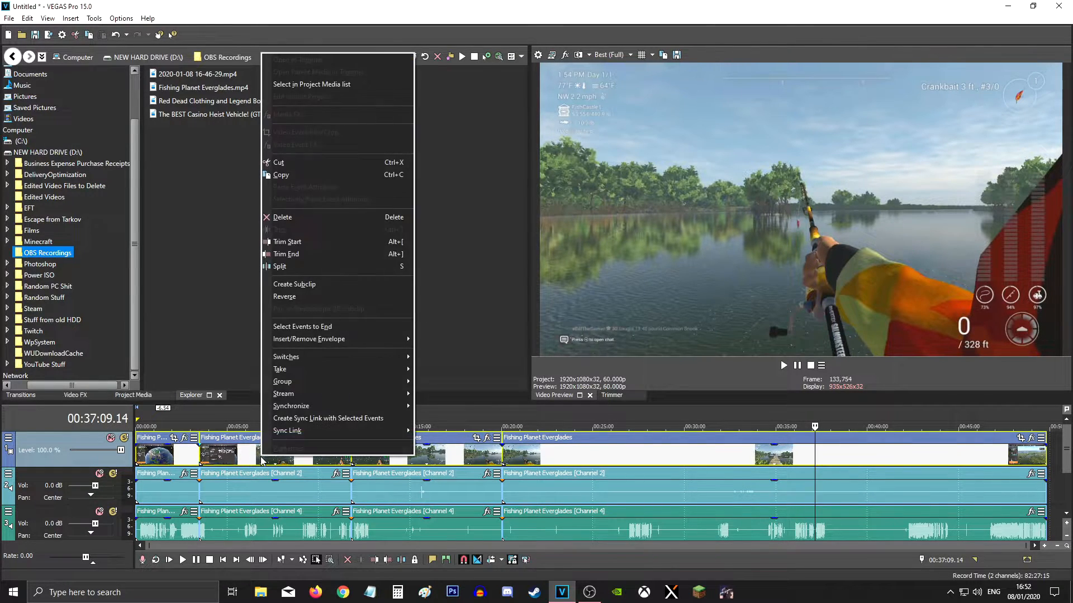
pyautogui.moveTo(398, 358)
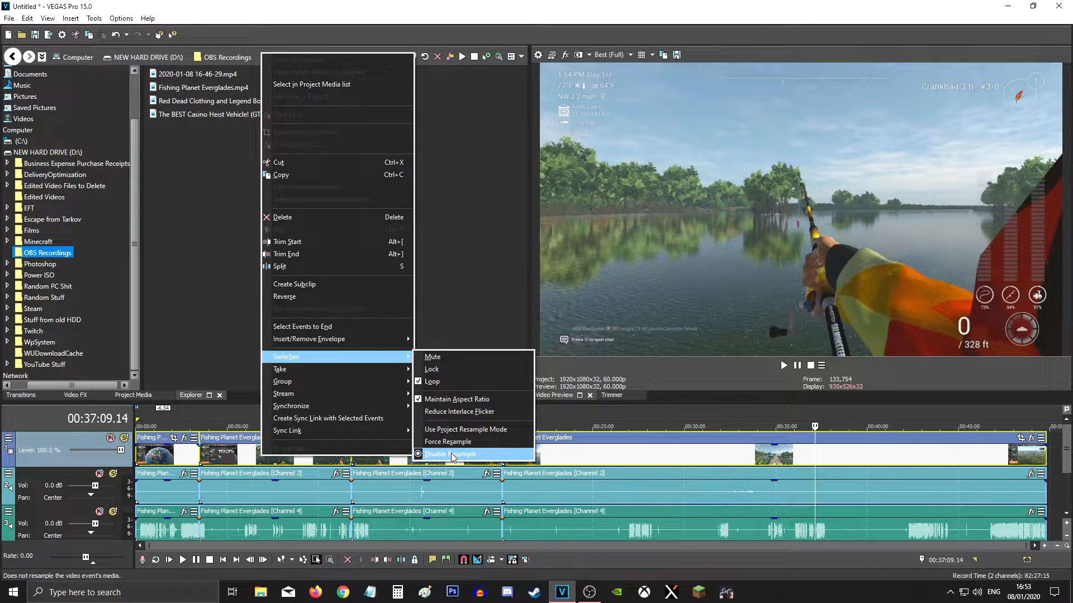
pyautogui.click(224, 455)
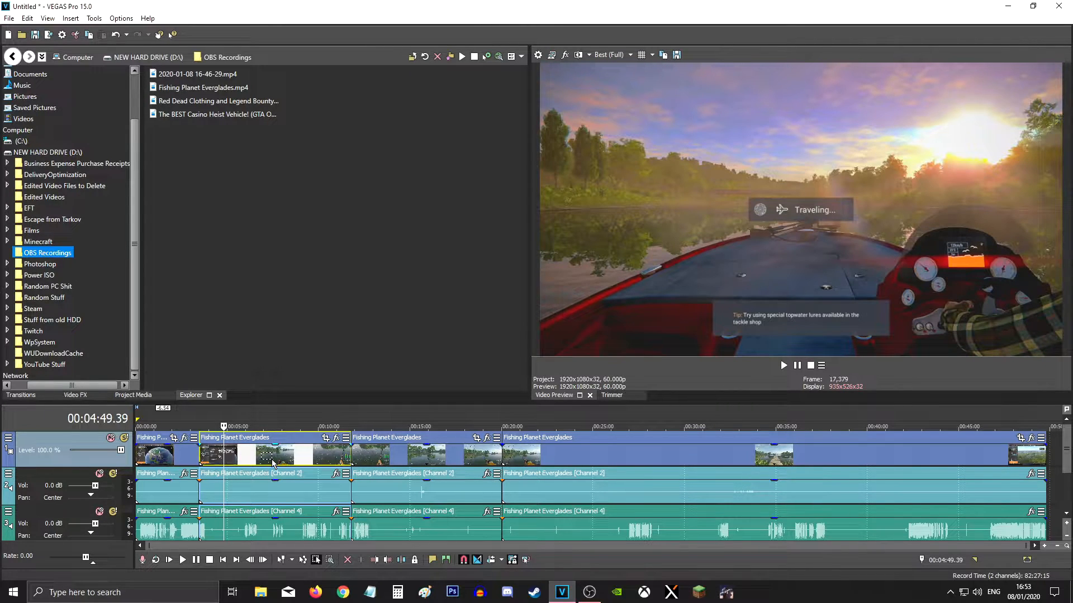
pyautogui.press('d')
pyautogui.press('d')
# Try inserting an empty video track above the clips and an empty audio track below them, undoing each insertion
pyautogui.hotkey('ctrl', 'shift', 'q')
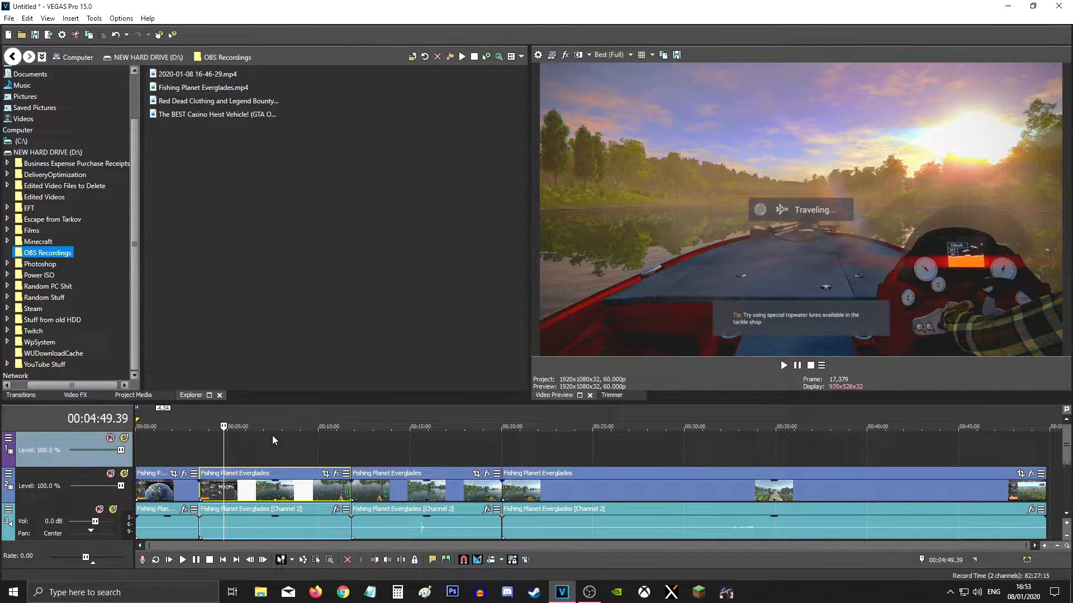
pyautogui.hotkey('ctrl', 'z')
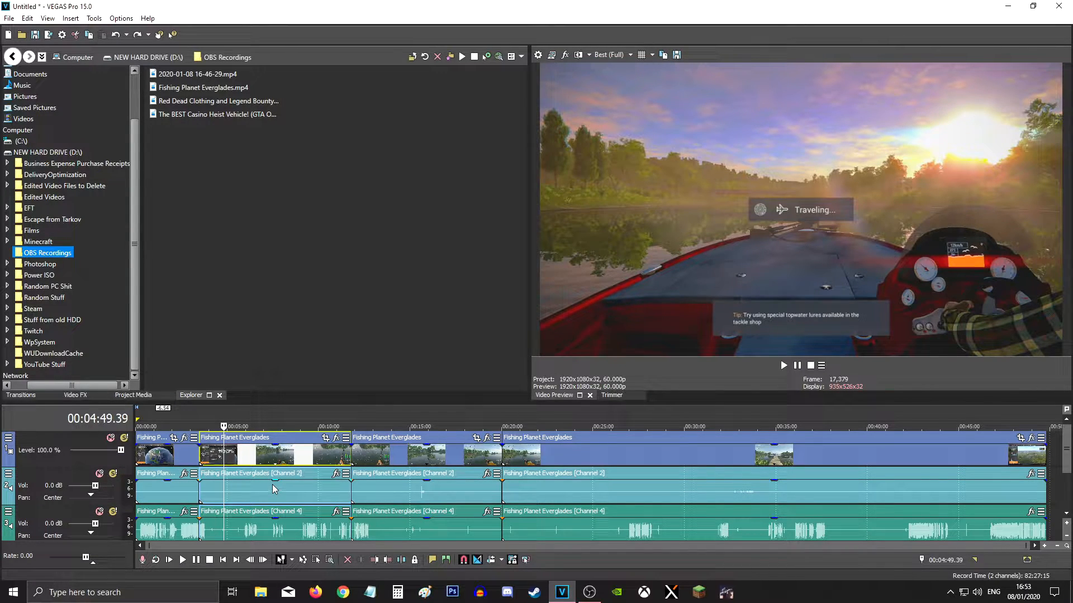
pyautogui.hotkey('ctrl', 'q')
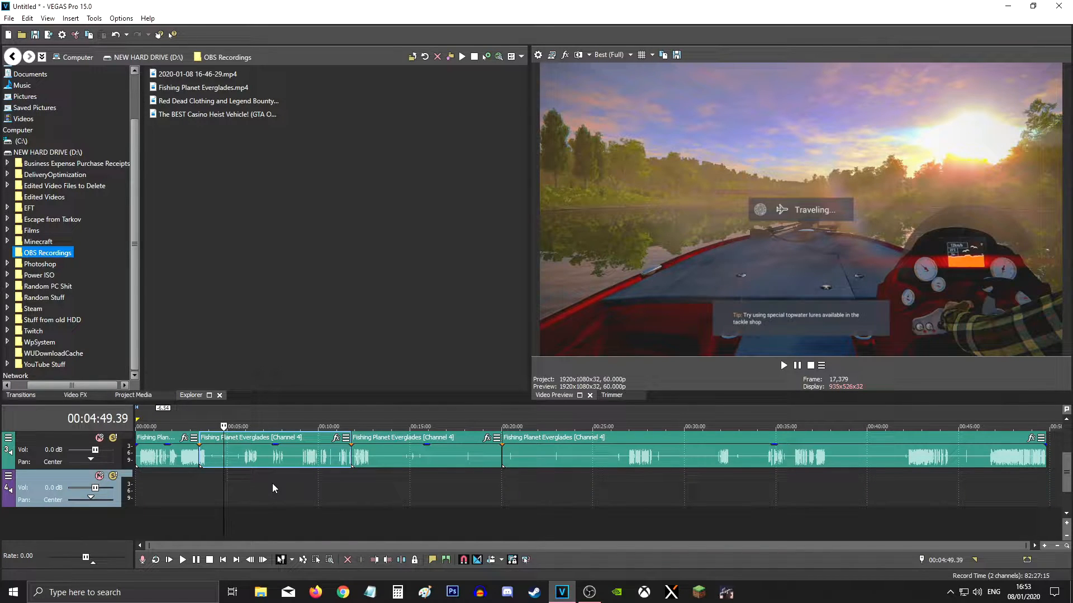
pyautogui.hotkey('ctrl', 'z')
pyautogui.rightClick(318, 479)
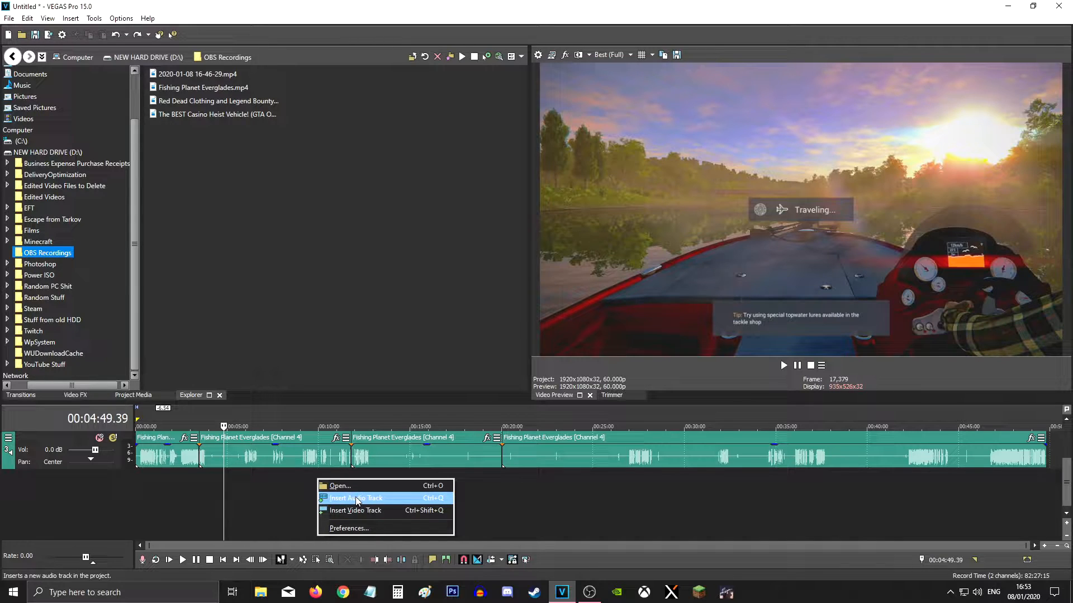
pyautogui.click(278, 456)
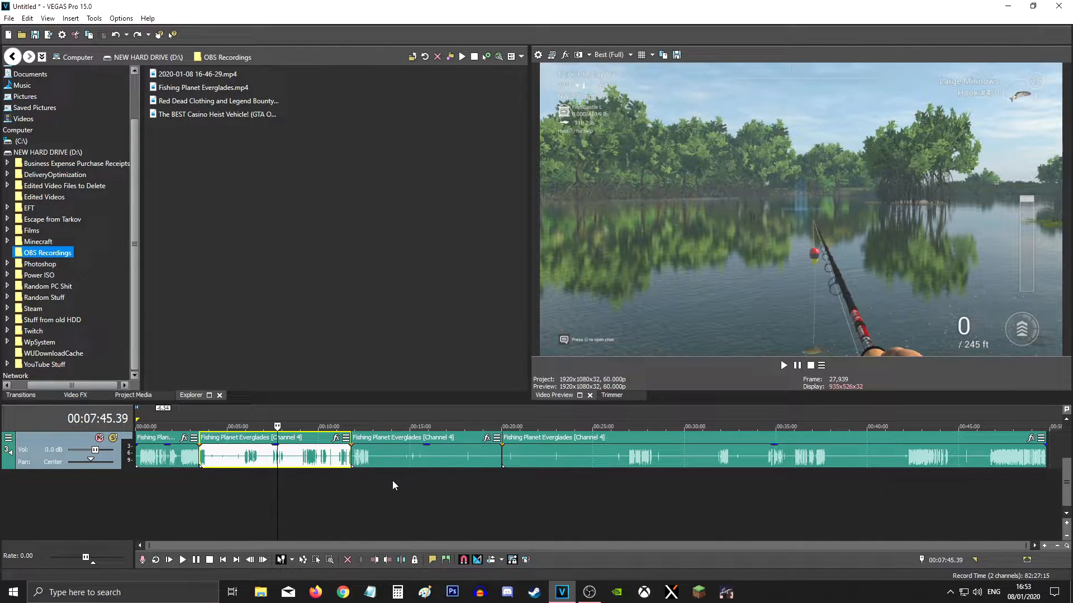
pyautogui.scroll(3, 391, 510)
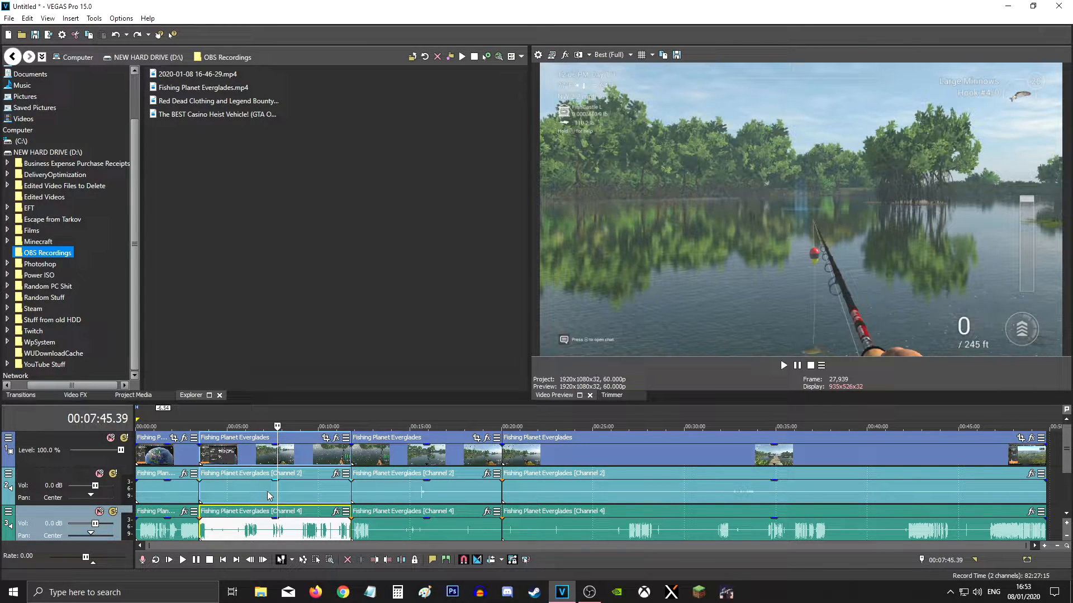
# Undo the three splits to restore the Fishing Planet Everglades clip and its audio to single events
pyautogui.hotkey('ctrl', 'z')
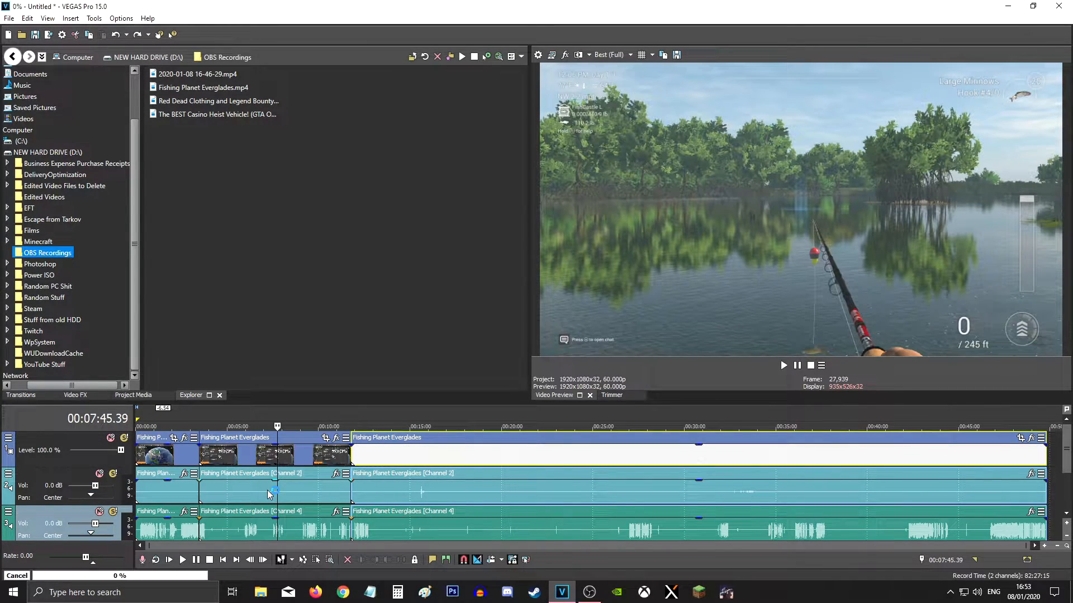
pyautogui.hotkey('ctrl', 'z')
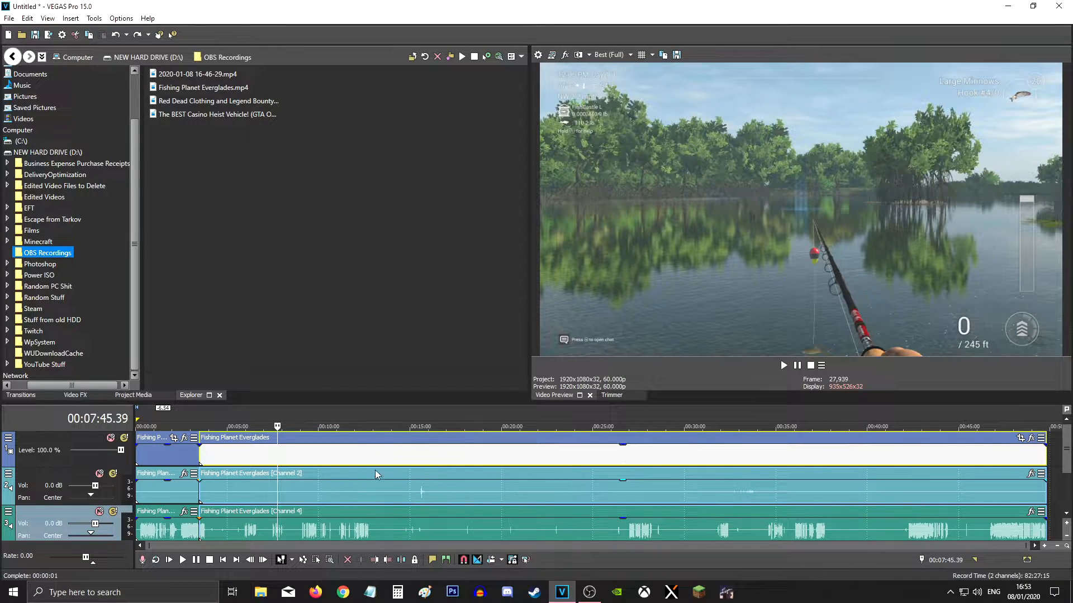
pyautogui.hotkey('ctrl', 'z')
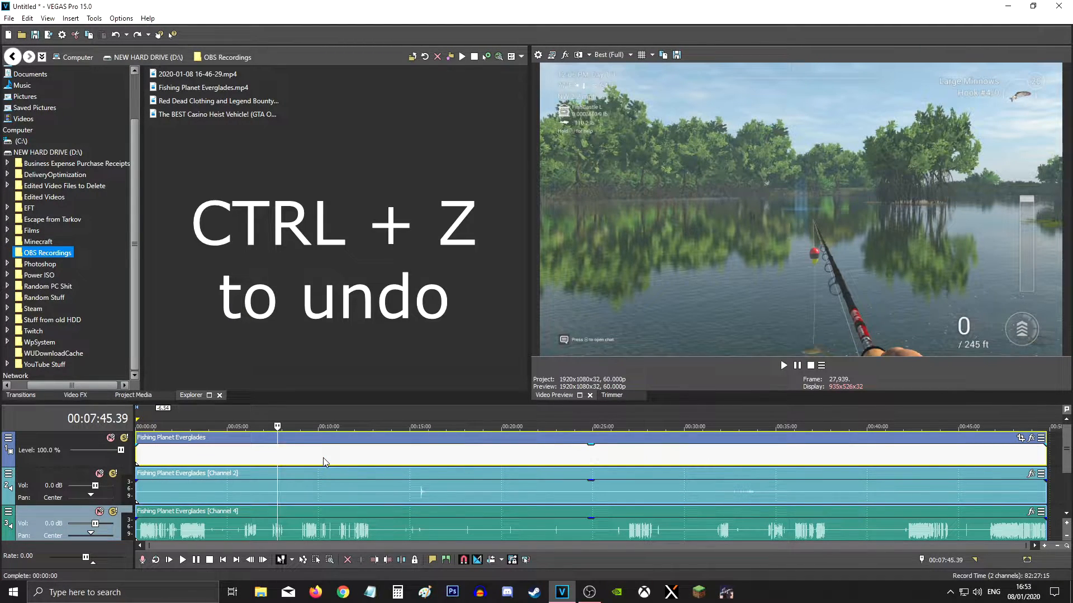
# View the video preview quality levels and the resolution options under Good without changing the setting
pyautogui.click(166, 487)
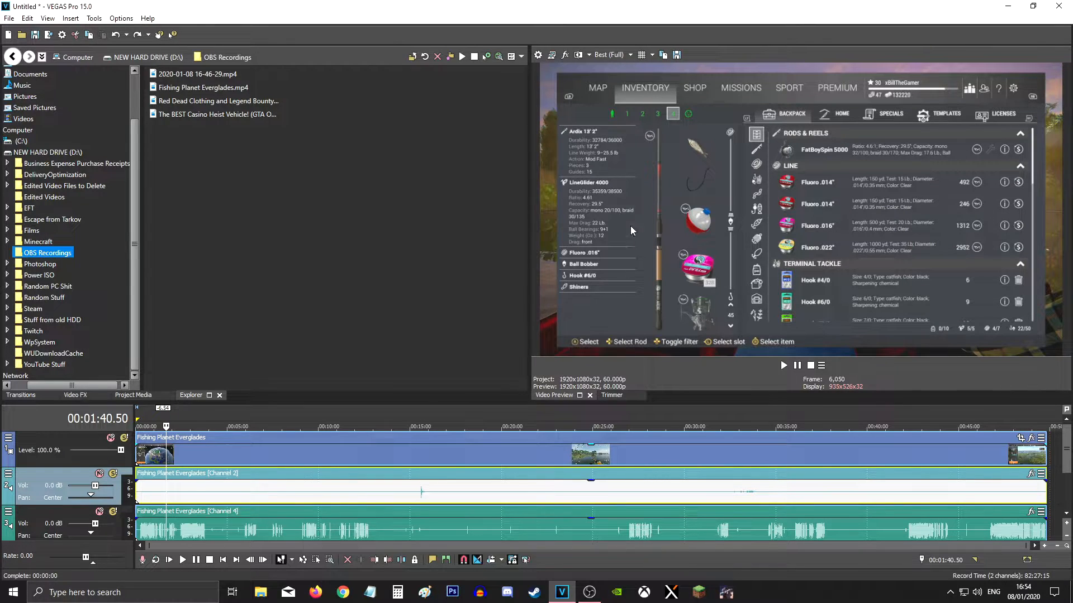
pyautogui.click(603, 59)
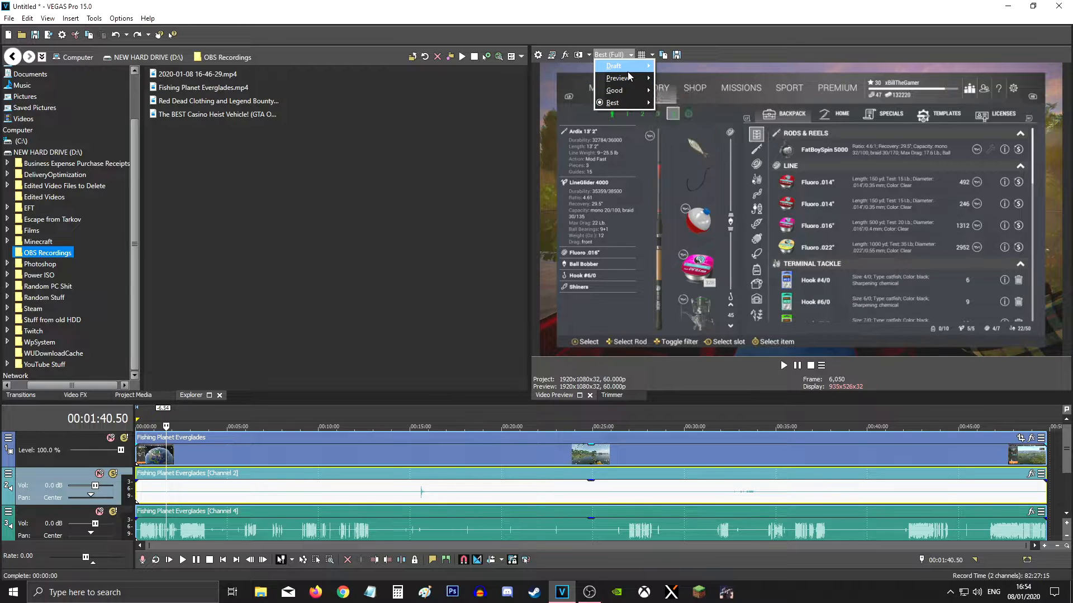
pyautogui.moveTo(643, 85)
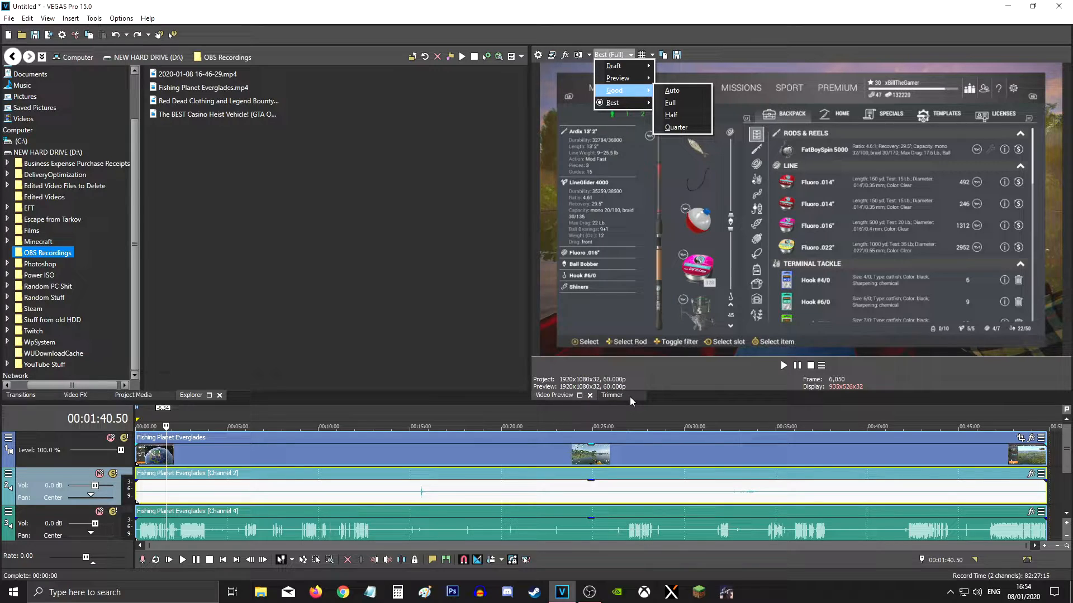
pyautogui.click(421, 461)
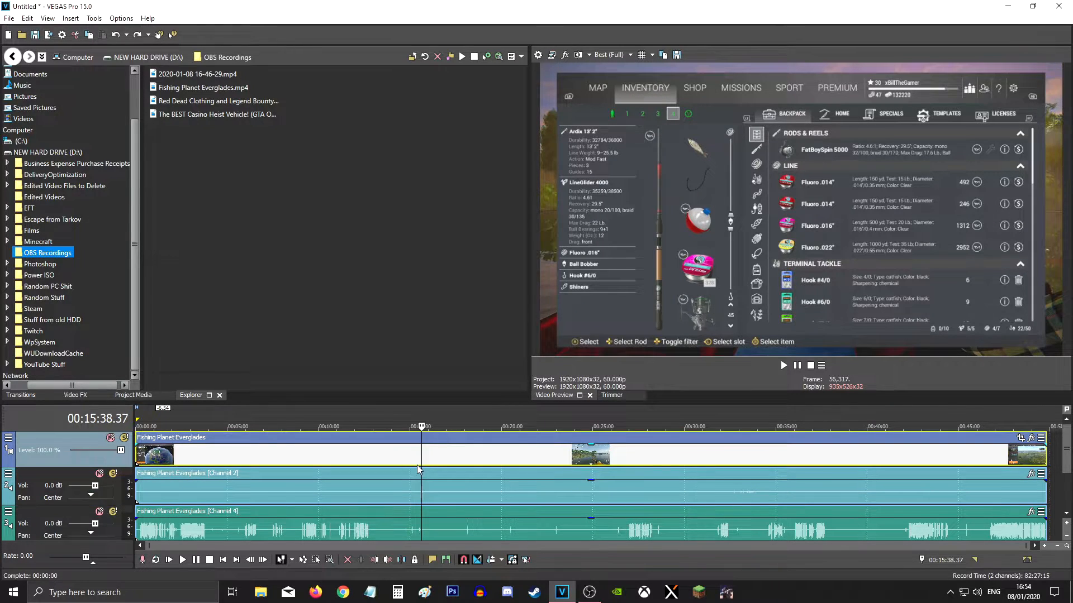
# Split the clip and its audio at 00:00:17.37, just before the first speech in the Channel 4 waveform
pyautogui.click(152, 461)
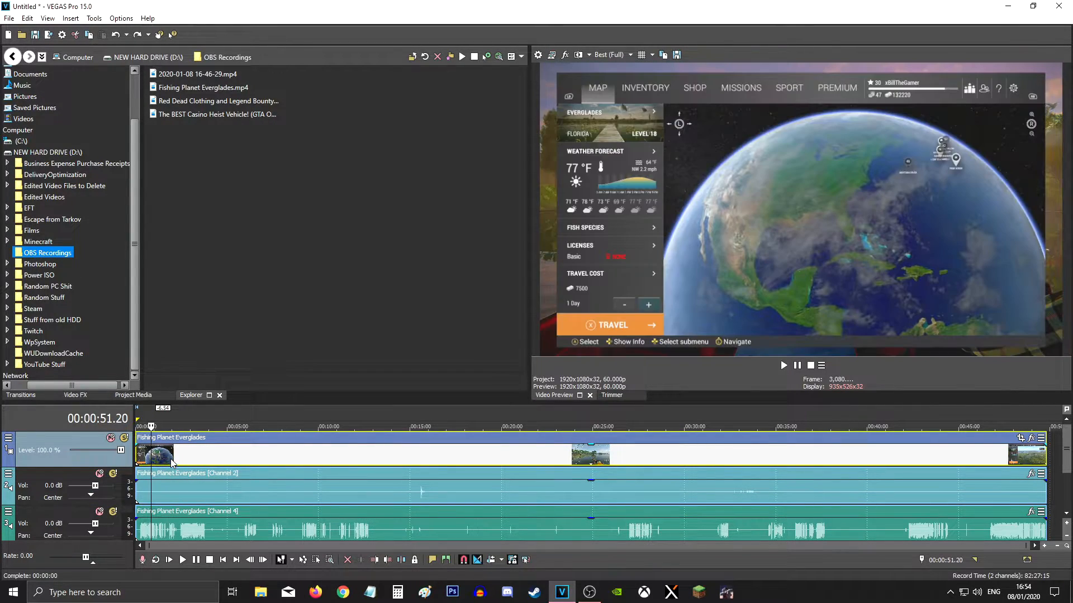
pyautogui.scroll(8, 171, 480)
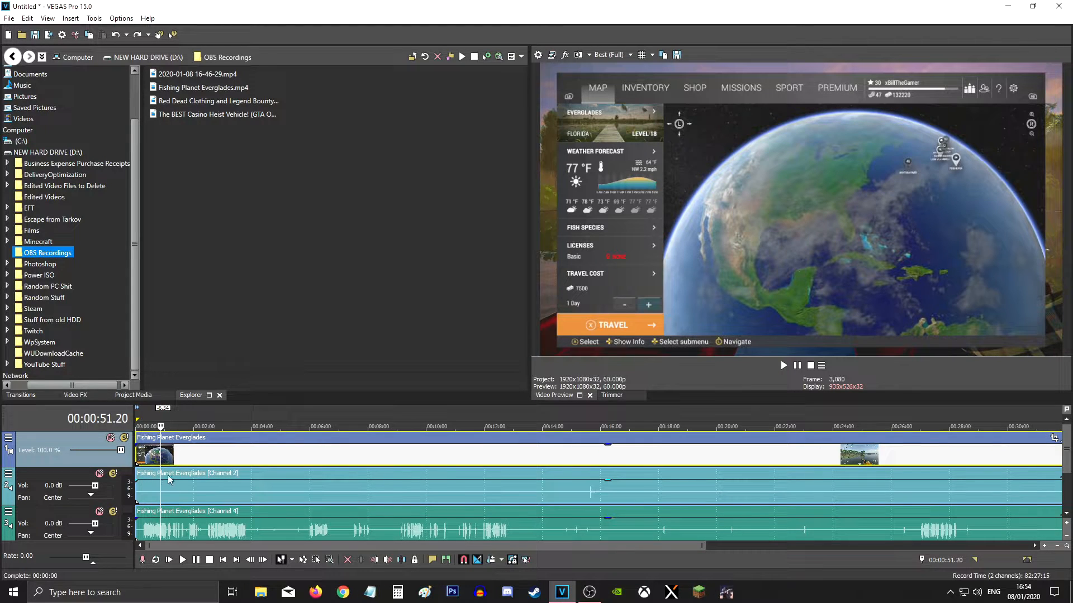
pyautogui.scroll(1, 178, 477)
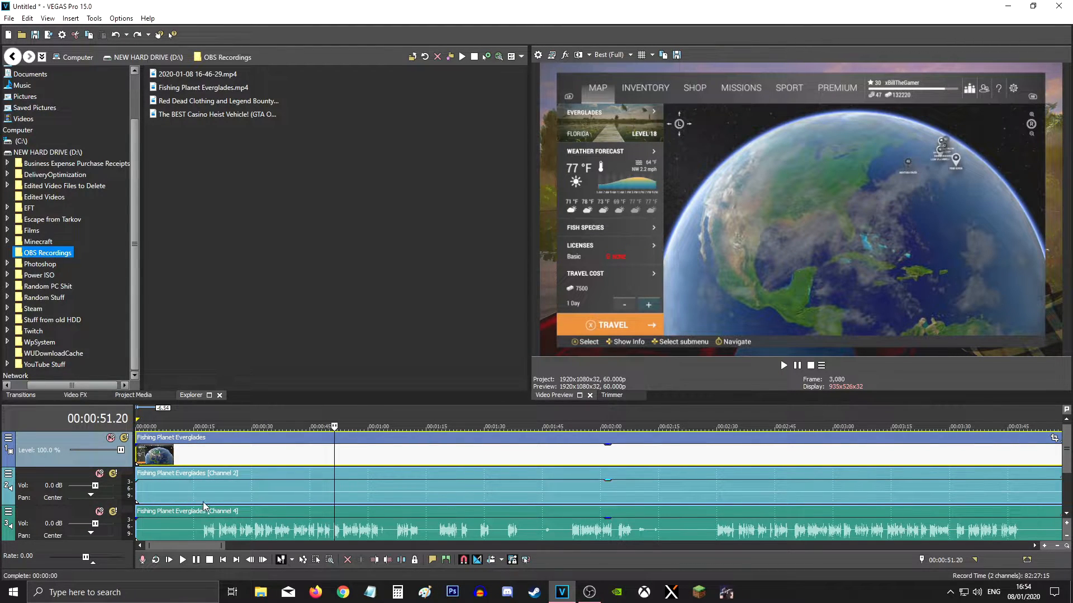
pyautogui.click(204, 502)
pyautogui.scroll(3, 347, 500)
pyautogui.scroll(2, 357, 503)
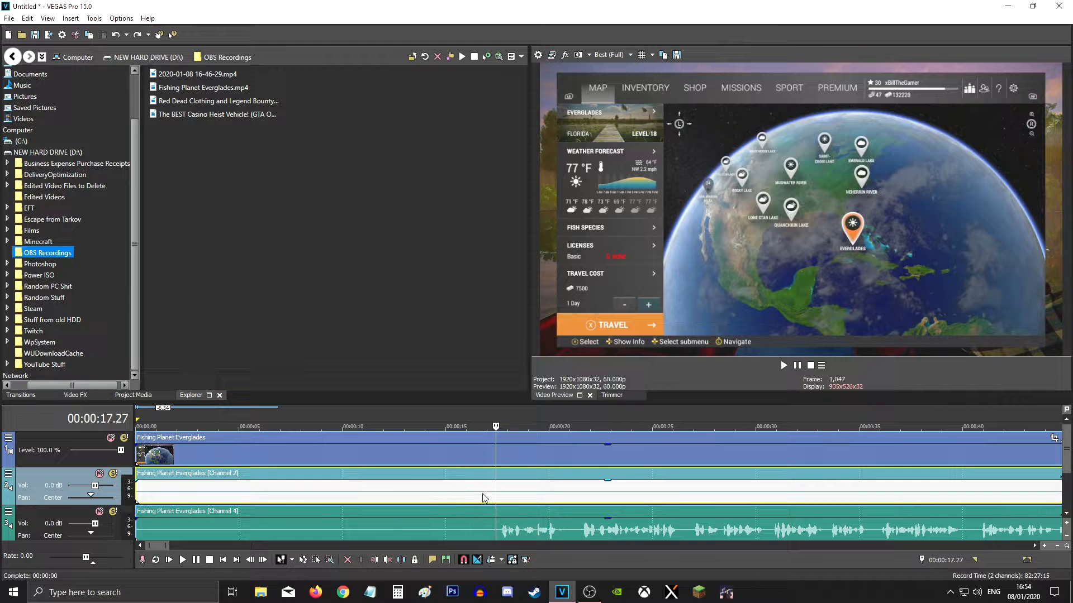
pyautogui.click(499, 497)
pyautogui.scroll(1, 606, 511)
pyautogui.click(593, 493)
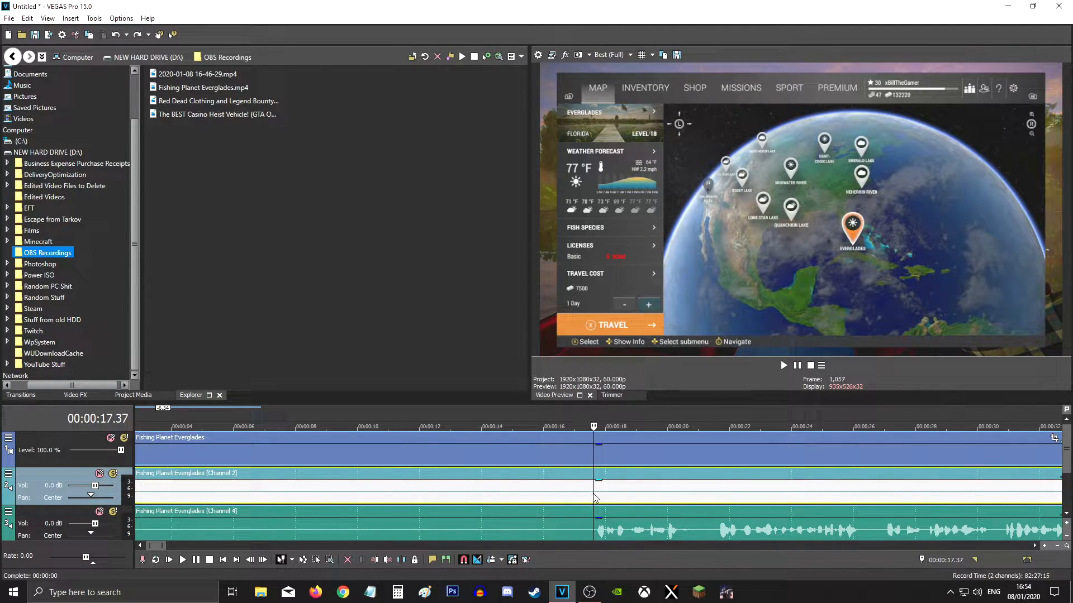
pyautogui.scroll(-2, 400, 493)
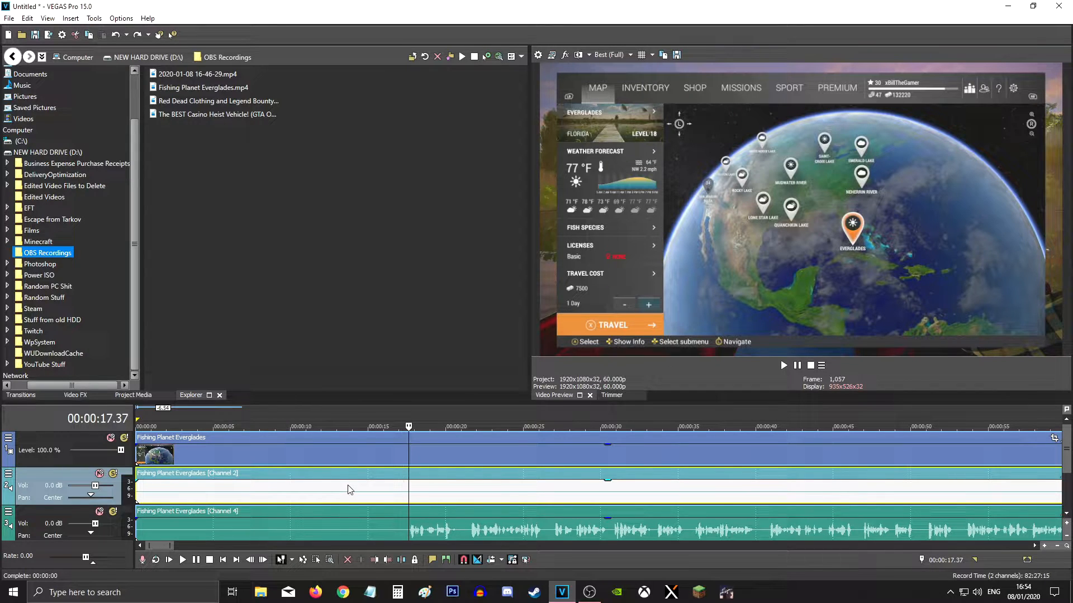
pyautogui.press('s')
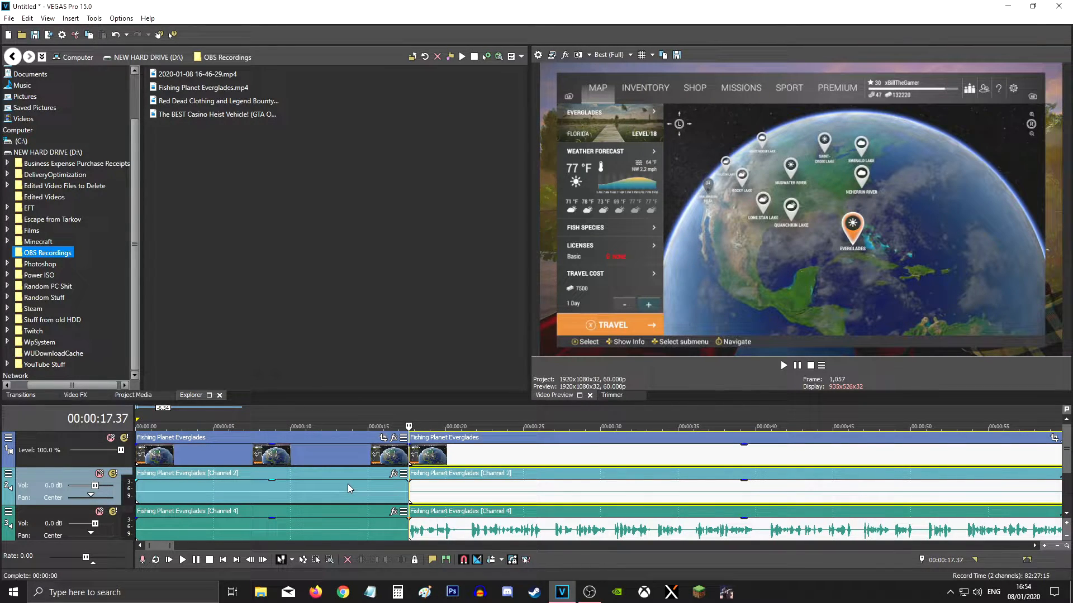
# Delete the section before the split and move the remaining clip with its audio to the start of the timeline
pyautogui.click(348, 485)
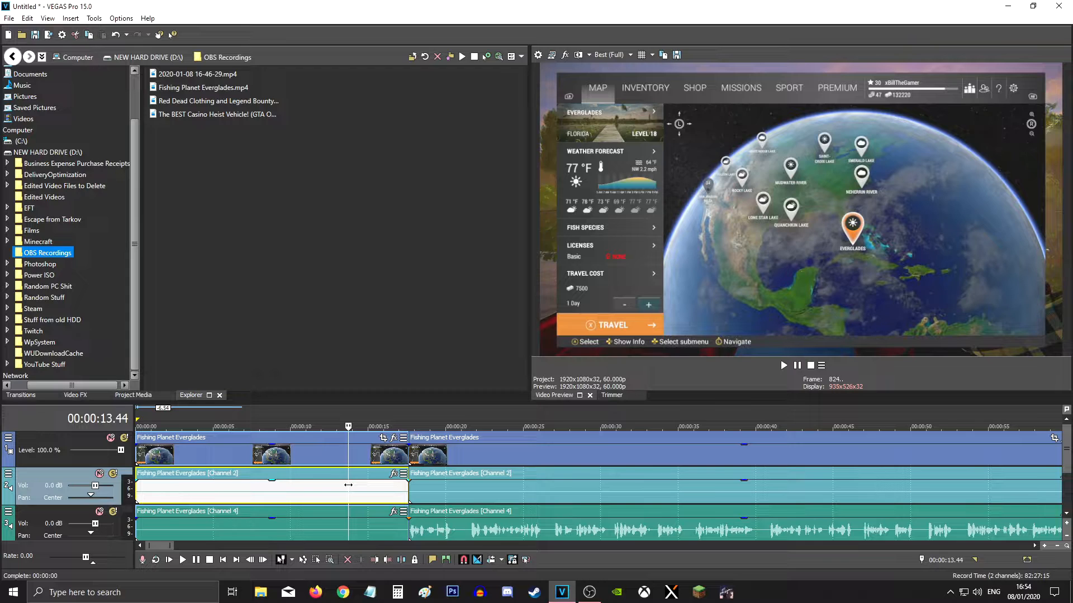
pyautogui.press('Delete')
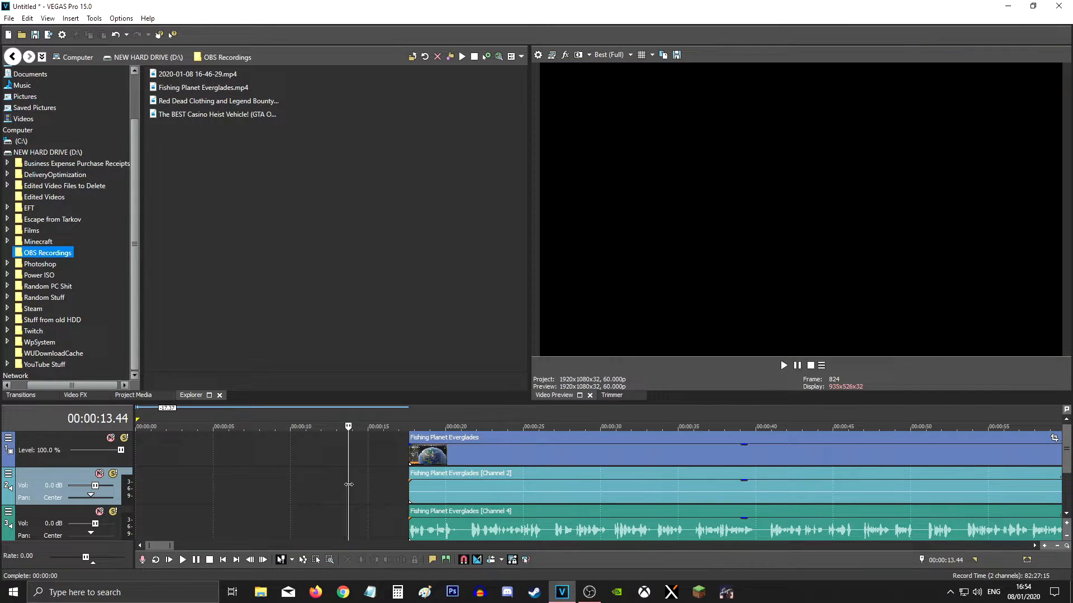
pyautogui.moveTo(437, 495); pyautogui.dragTo(165, 498)
pyautogui.press('Home')
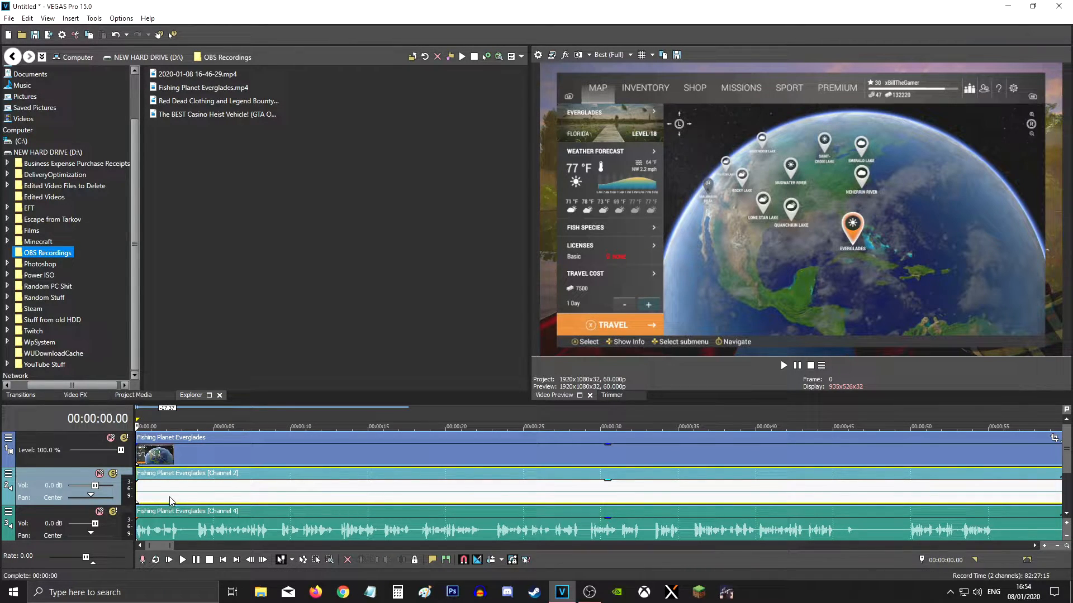
# Try ungrouping the Channel 4 audio event from its video and Channel 2 events, and undo the ungrouping
pyautogui.scroll(2, 179, 494)
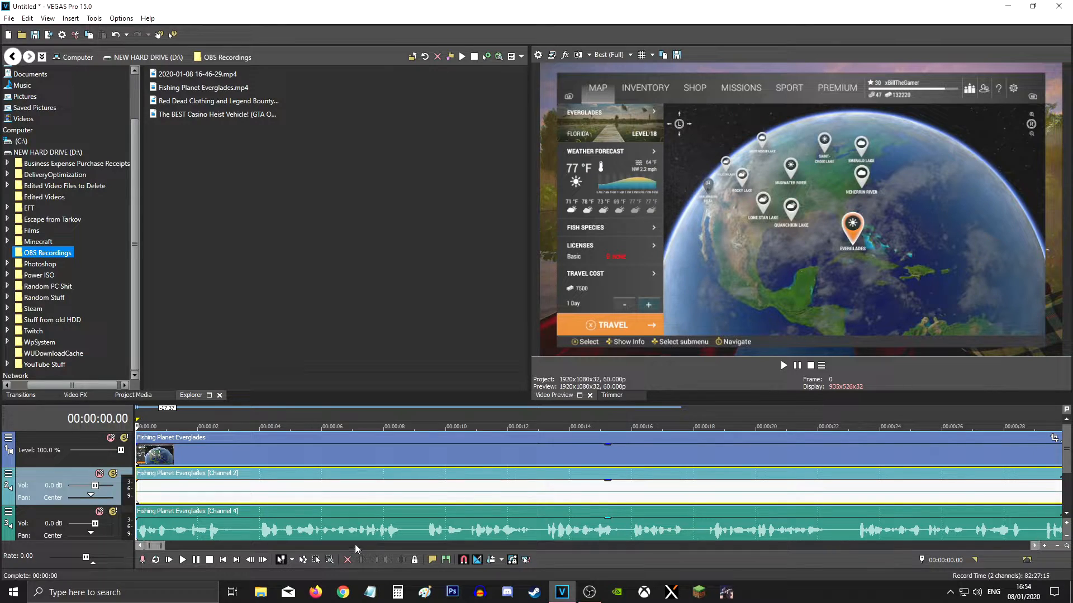
pyautogui.click(314, 530)
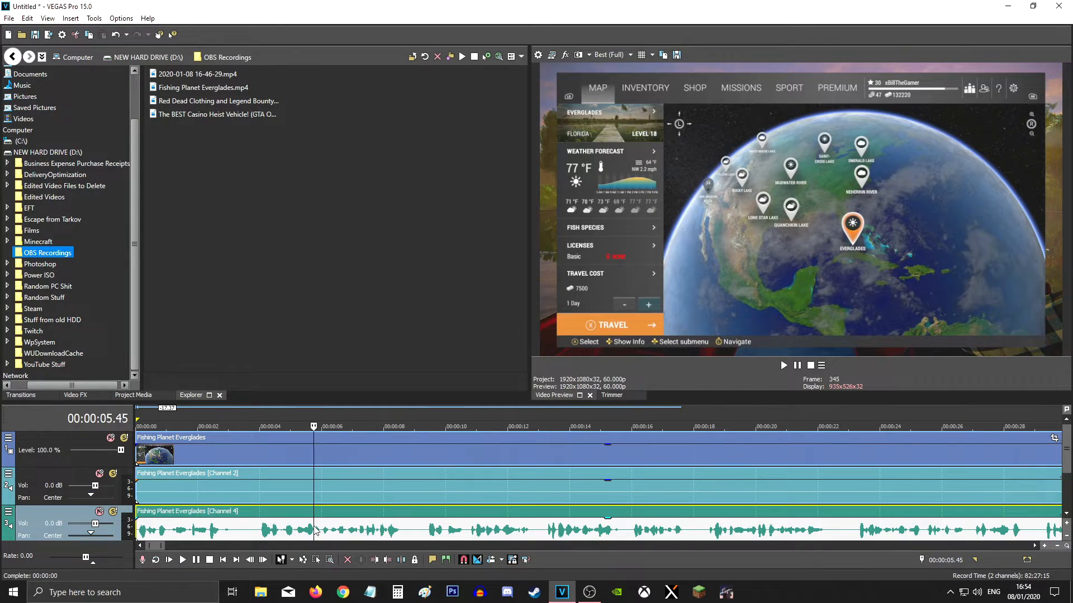
pyautogui.press('u')
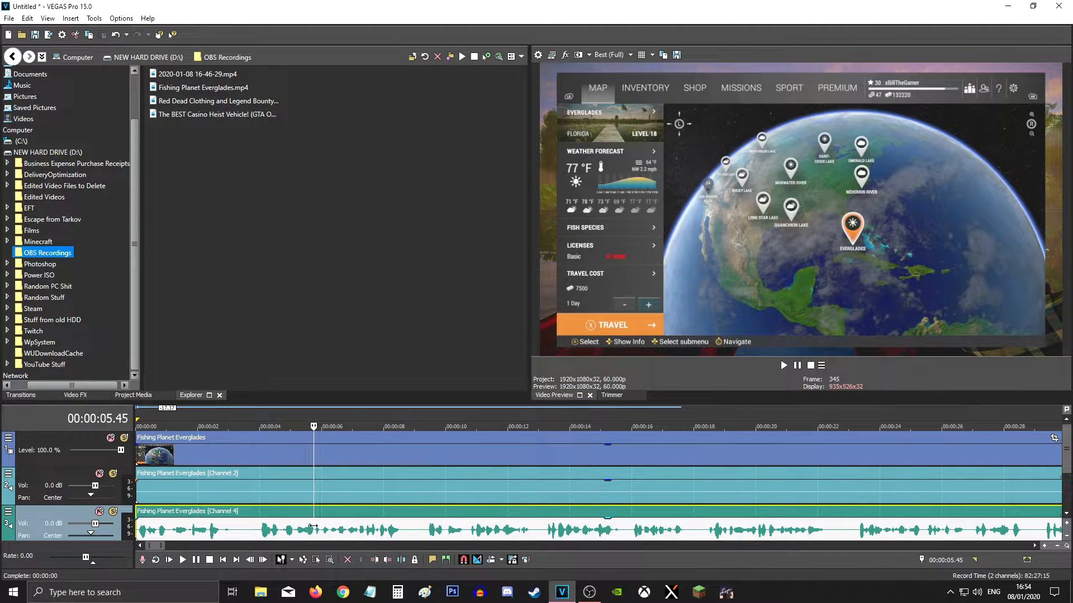
pyautogui.hotkey('ctrl', 'z')
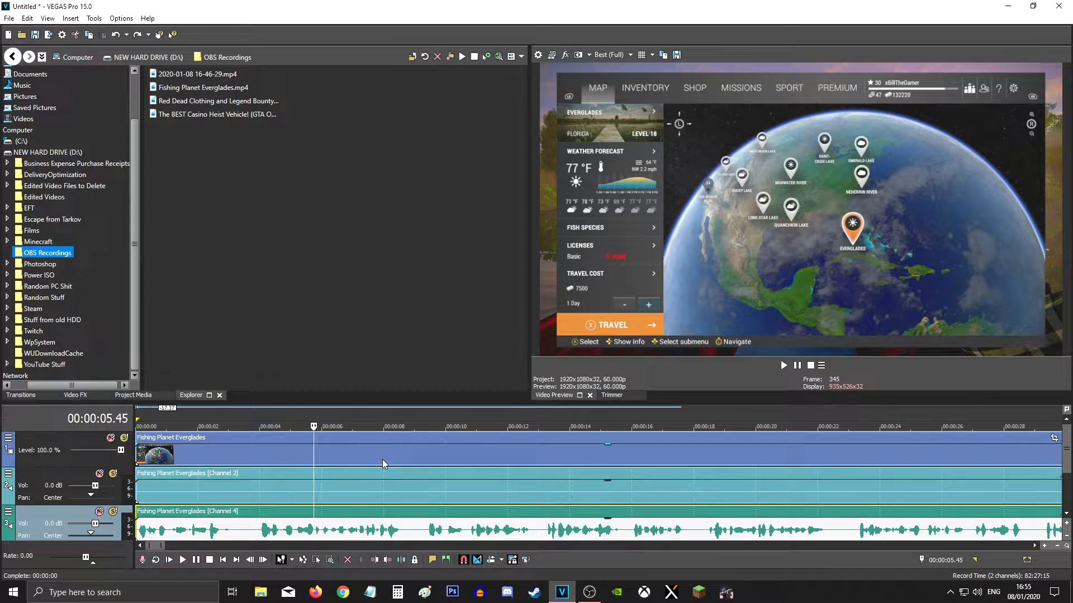
# Ungroup the Channel 4 audio event from the video and Channel 2 events
pyautogui.click(394, 528)
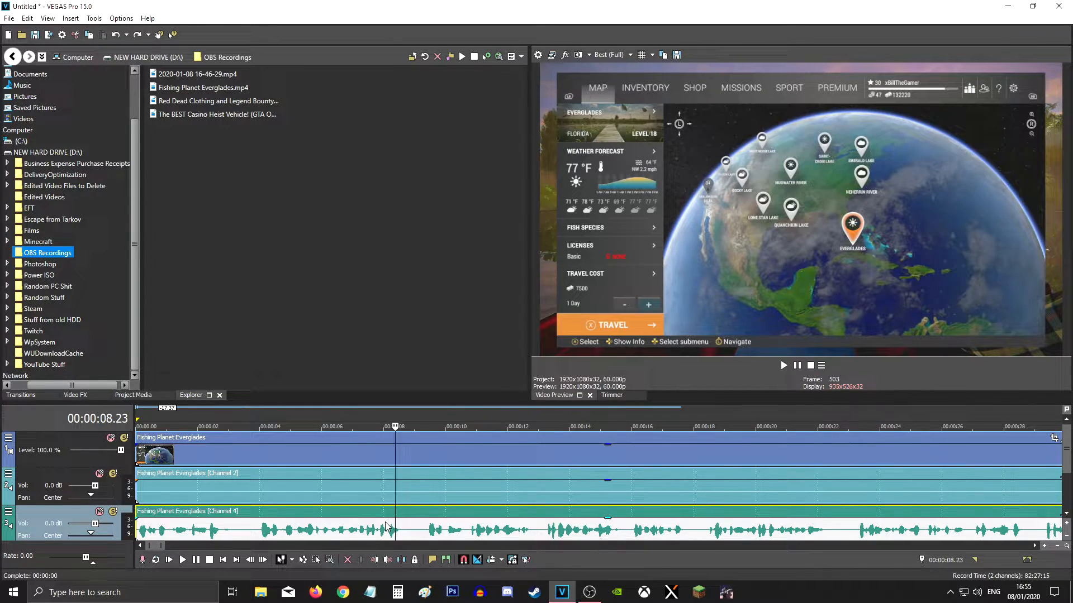
pyautogui.press('u')
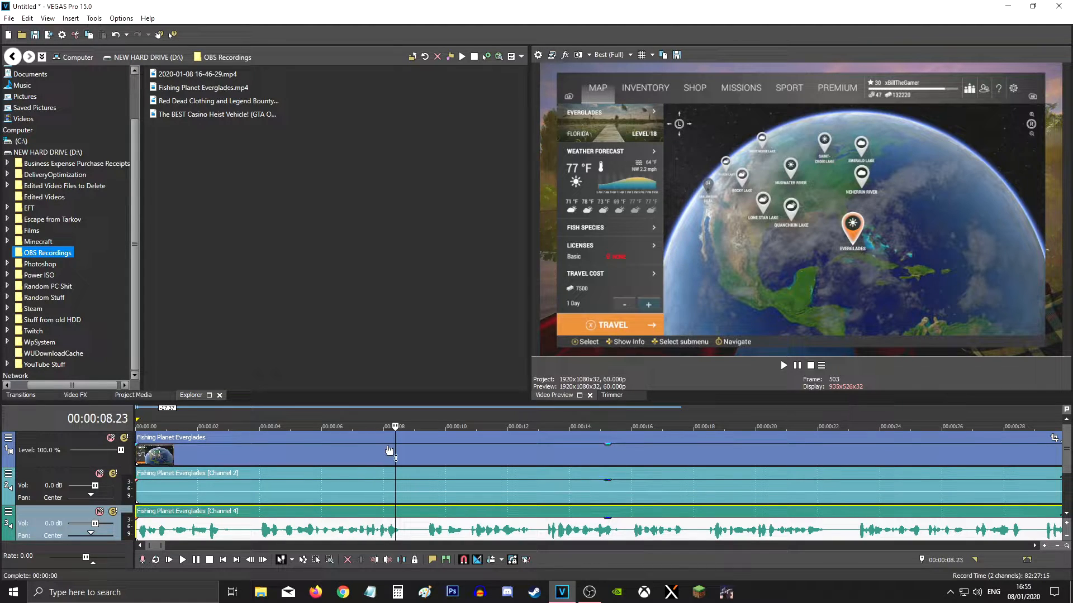
pyautogui.hotkey('ctrl', 'a')
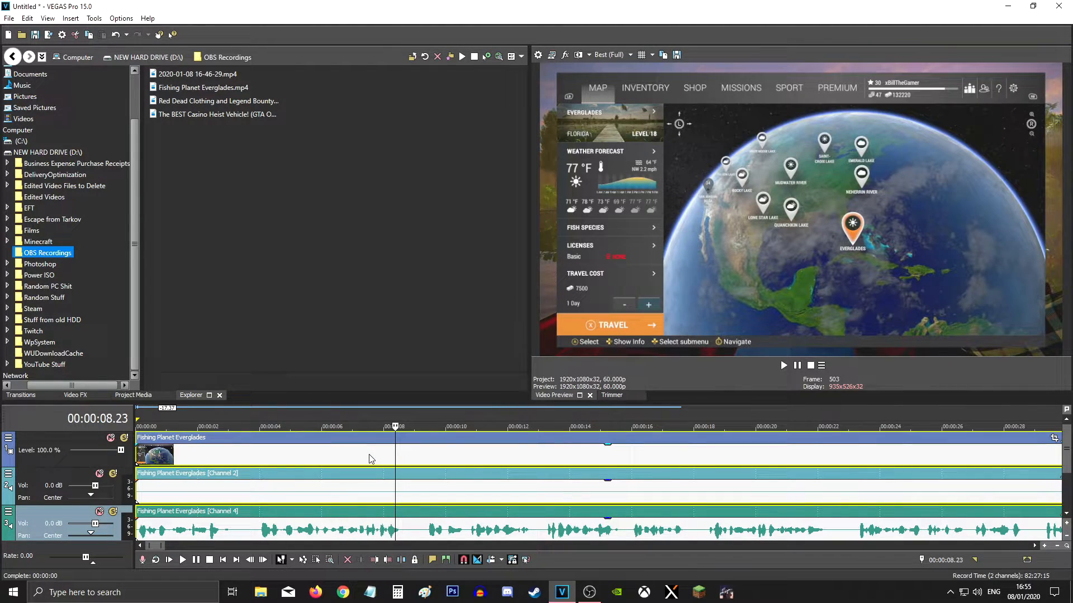
pyautogui.click(411, 460)
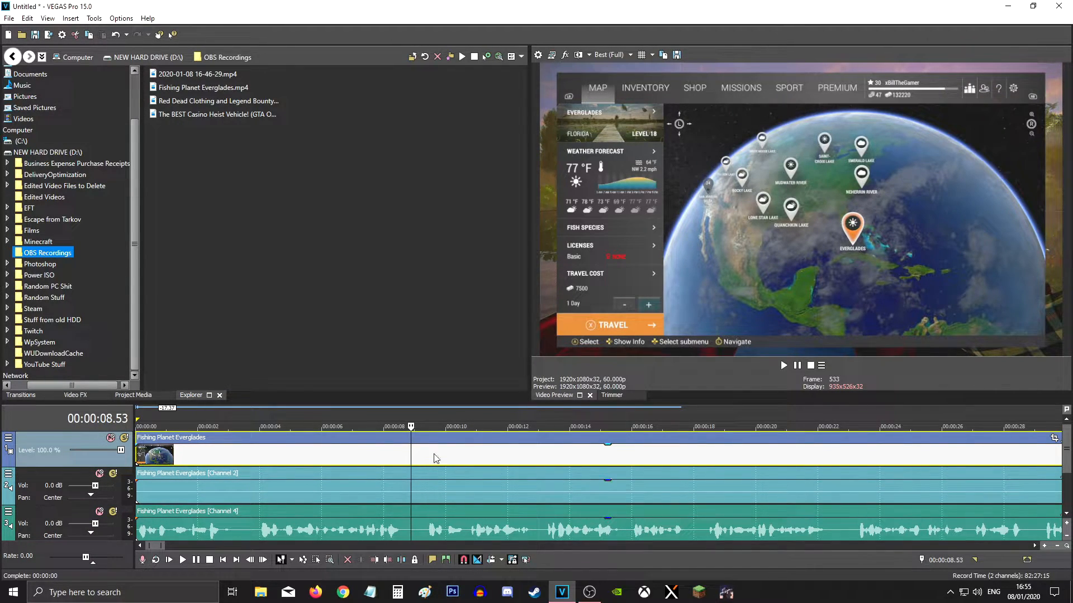
pyautogui.click(420, 531)
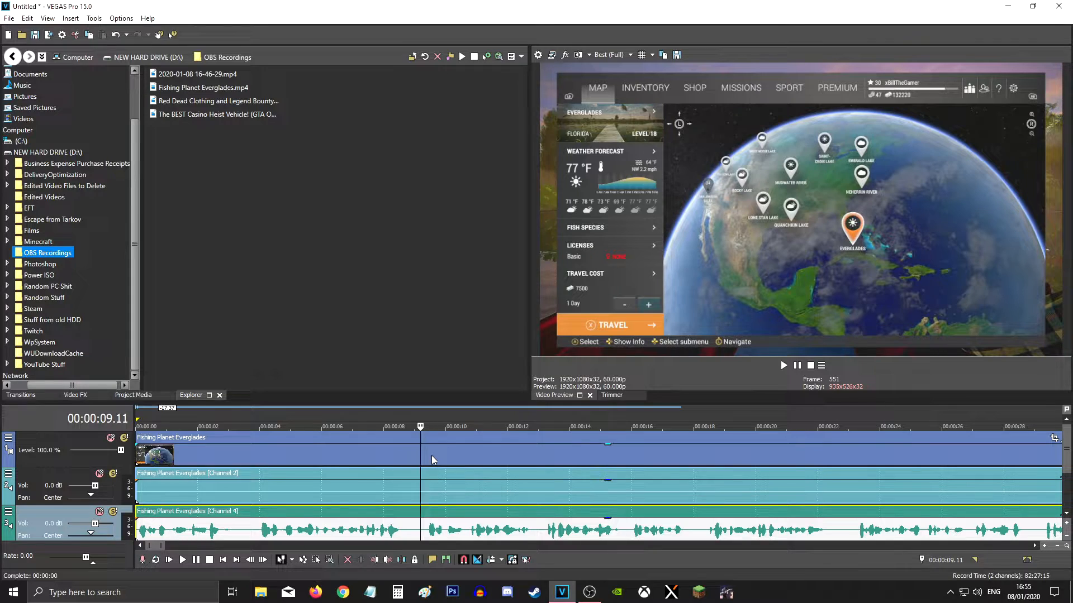
pyautogui.hotkey('ctrl', 'a')
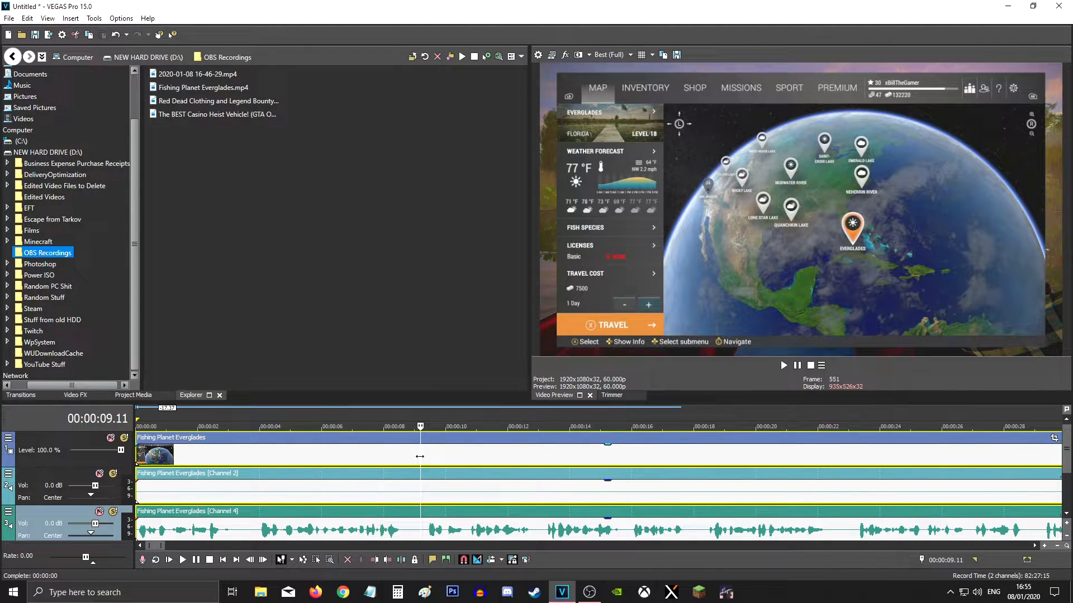
pyautogui.click(419, 456)
pyautogui.moveTo(322, 459); pyautogui.dragTo(345, 461)
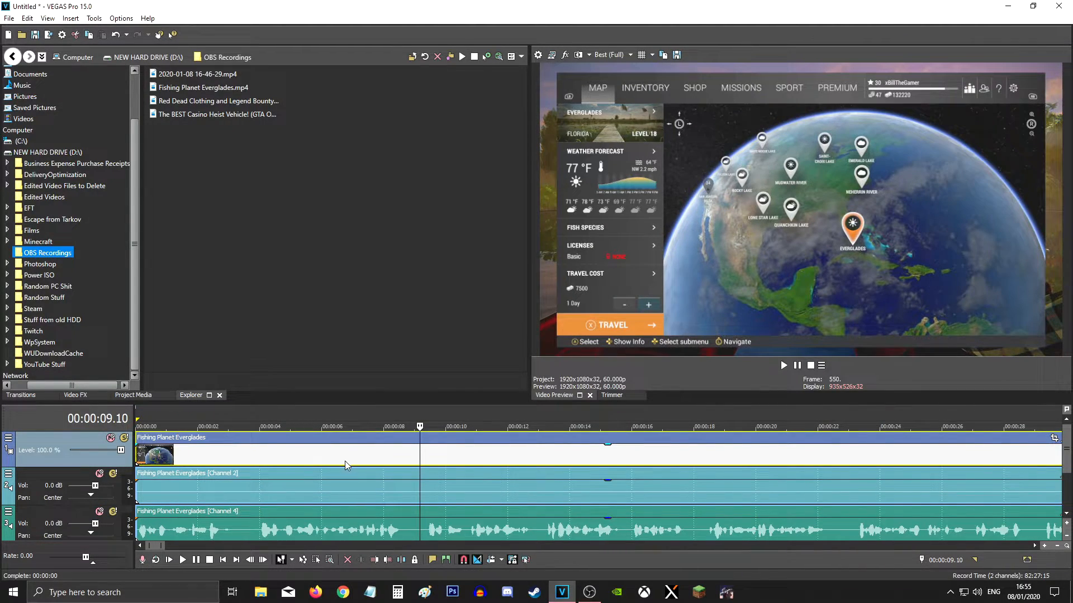
# Split the Channel 4 audio at 00:00:03.15 and trim the silent start of the following section to about 00:00:04.00
pyautogui.click(215, 528)
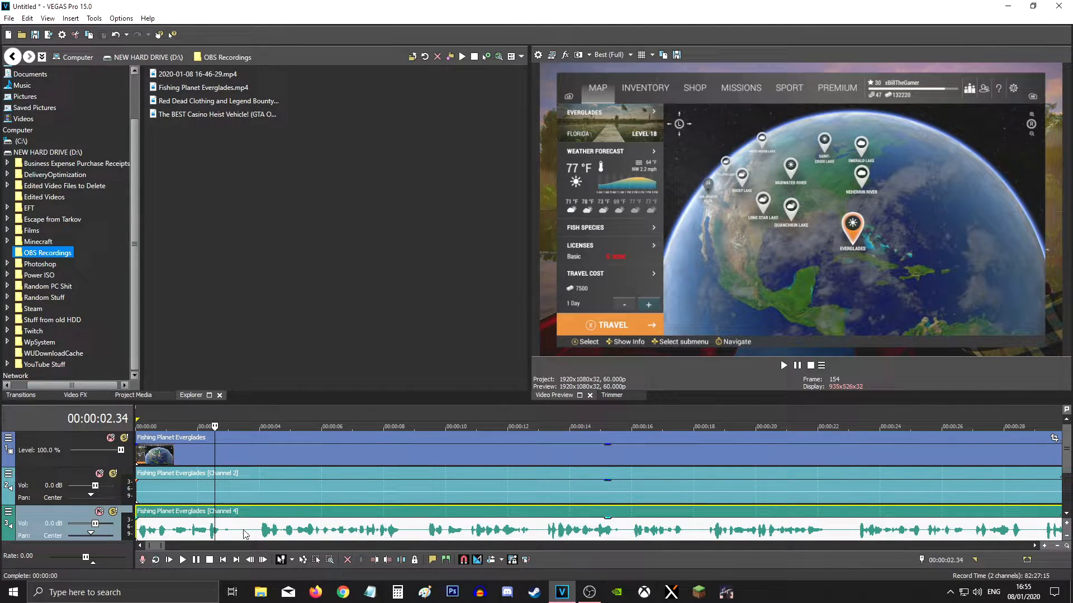
pyautogui.click(239, 530)
pyautogui.scroll(4, 253, 526)
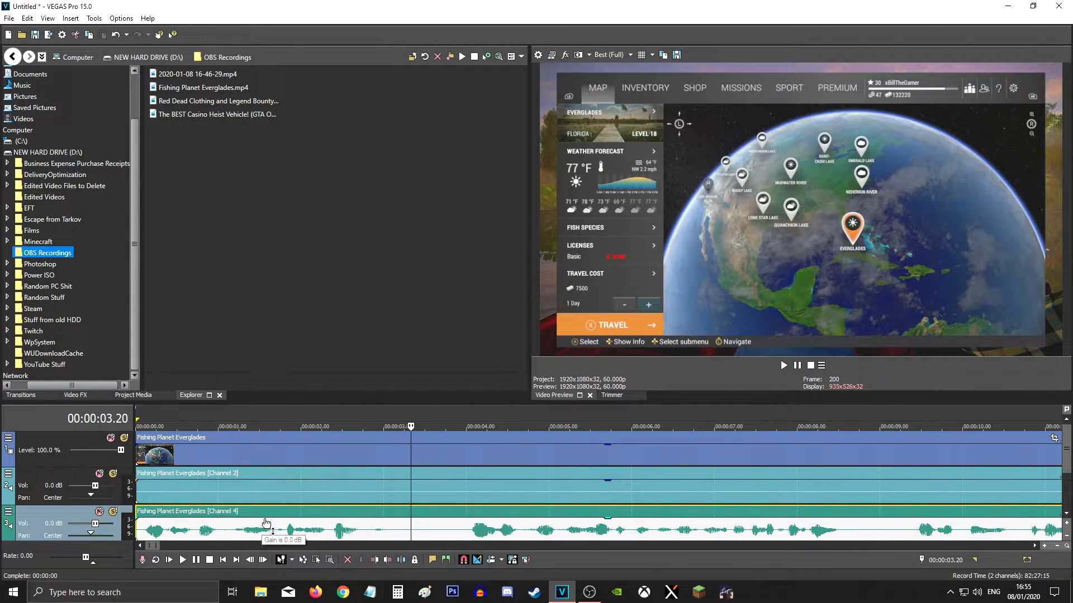
pyautogui.click(404, 534)
pyautogui.press('s')
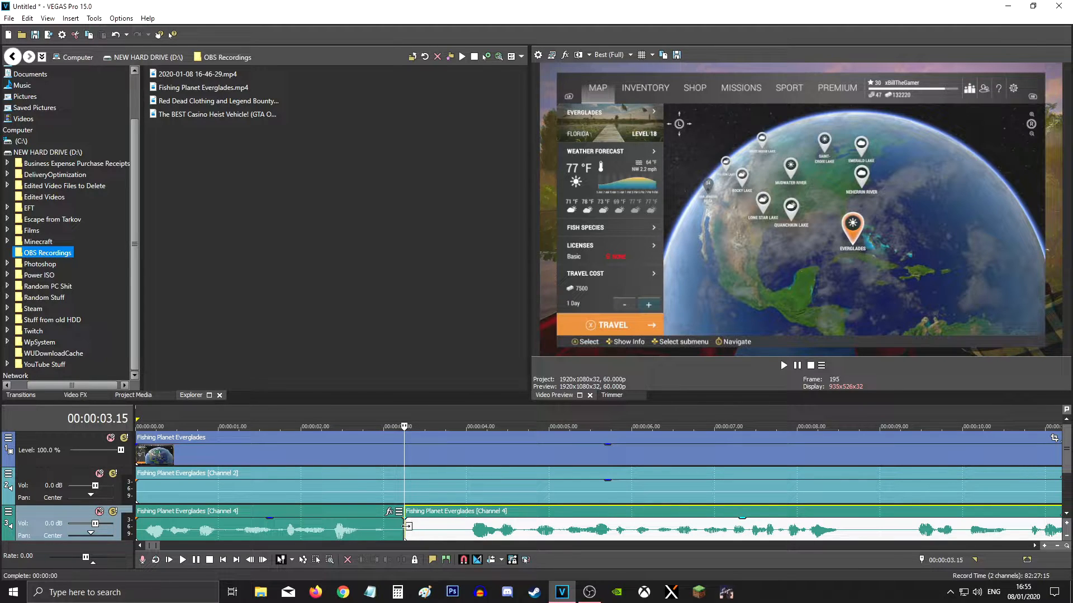
pyautogui.moveTo(407, 526); pyautogui.dragTo(467, 528)
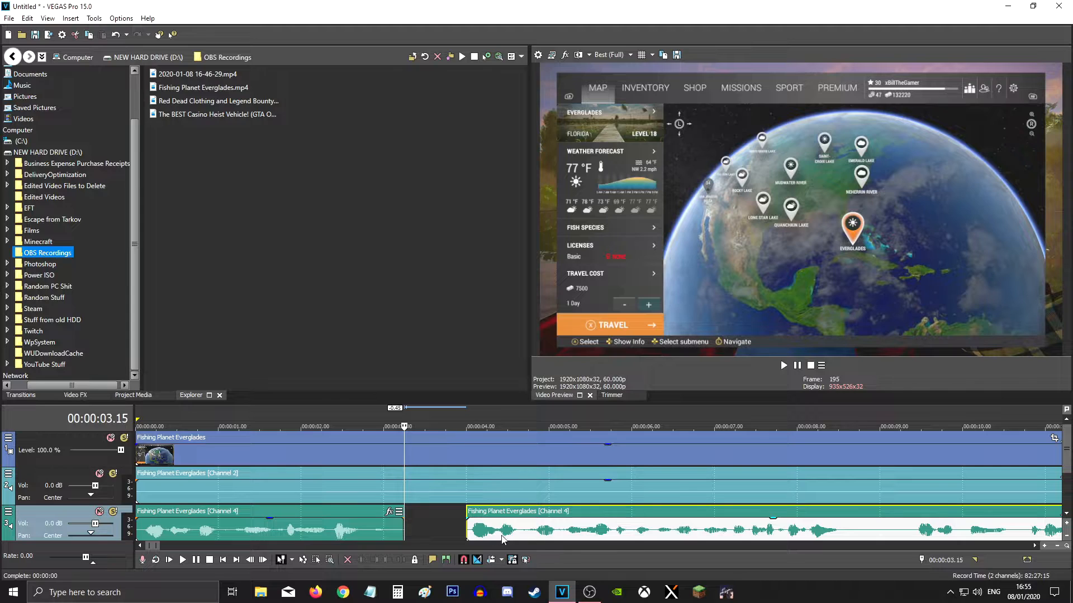
# Split the Channel 4 audio at 00:00:08.38 and about 00:00:09.24, and delete the silent section between the splits
pyautogui.click(850, 534)
pyautogui.press('s')
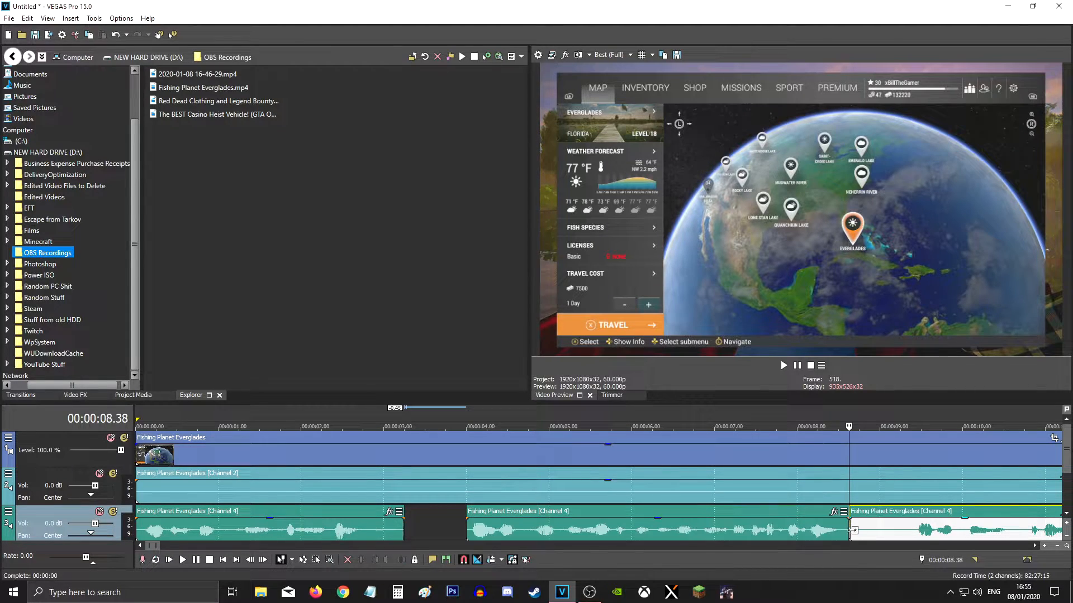
pyautogui.click(916, 537)
pyautogui.click(913, 538)
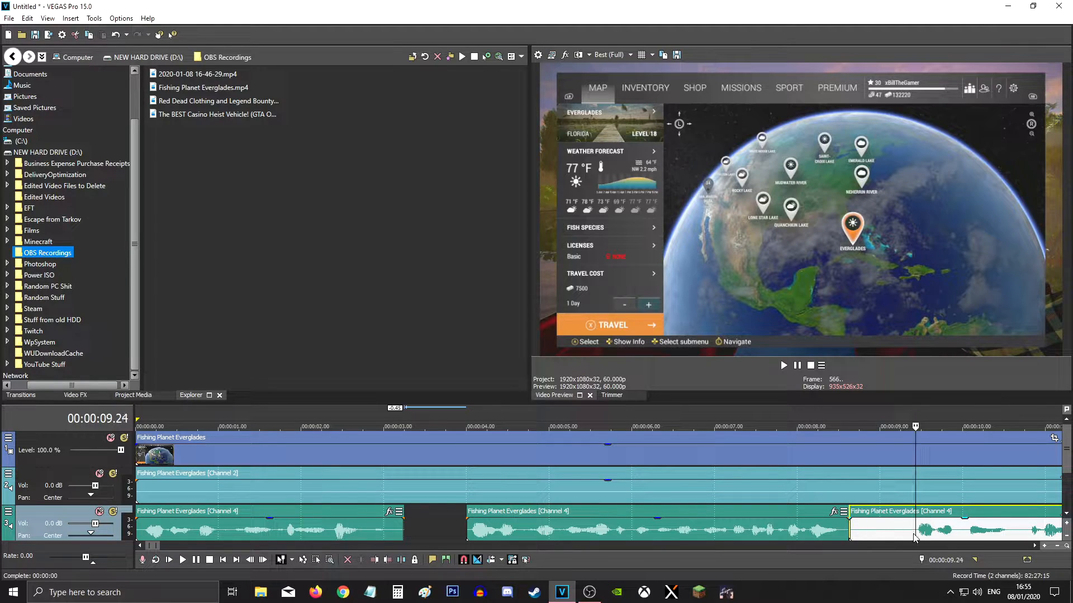
pyautogui.press('s')
pyautogui.click(889, 531)
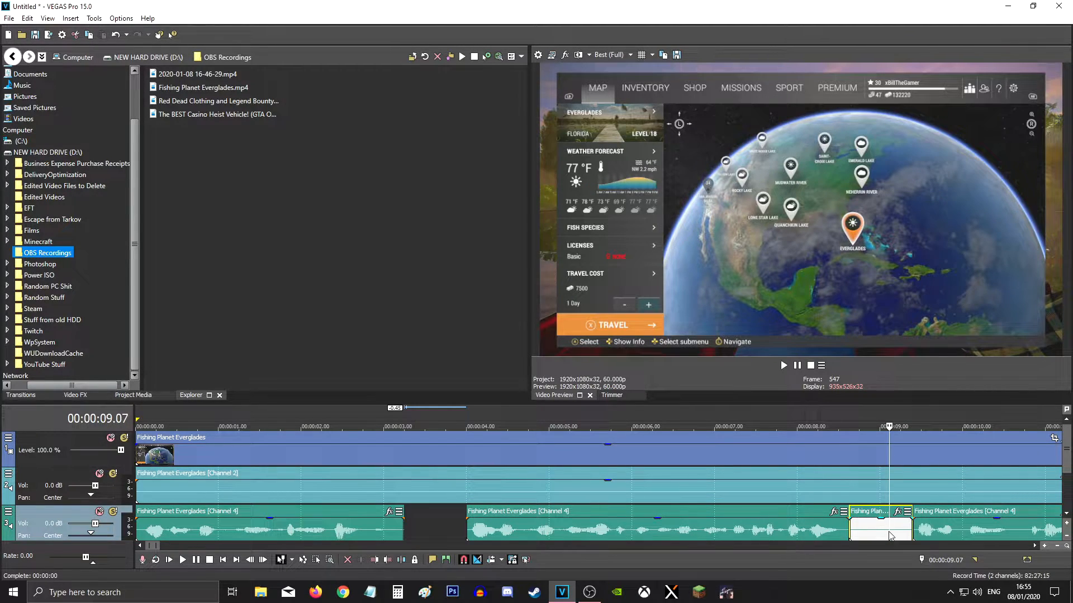
pyautogui.press('Delete')
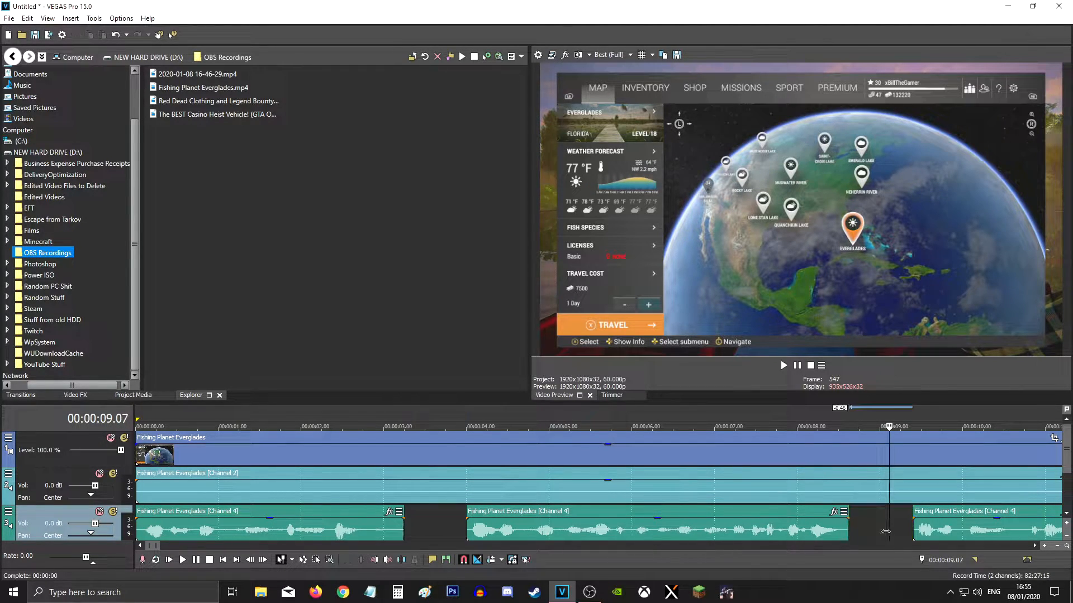
# Move the second Channel 4 section back against the first one at 00:00:03.15 to close the gap
pyautogui.click(588, 534)
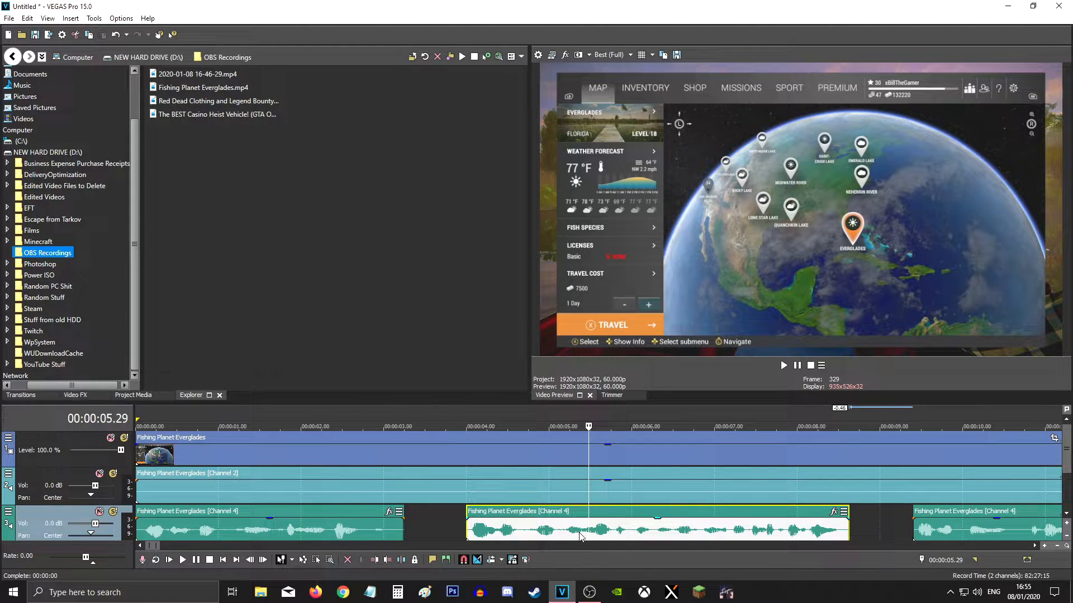
pyautogui.moveTo(577, 530); pyautogui.dragTo(507, 522)
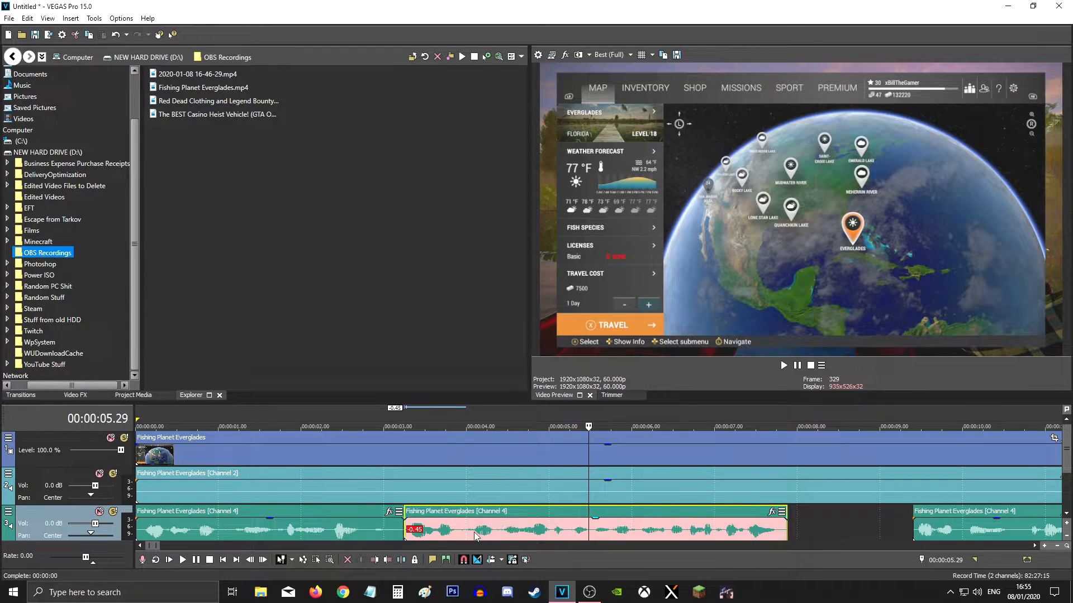
pyautogui.scroll(-1, 186, 531)
pyautogui.click(184, 531)
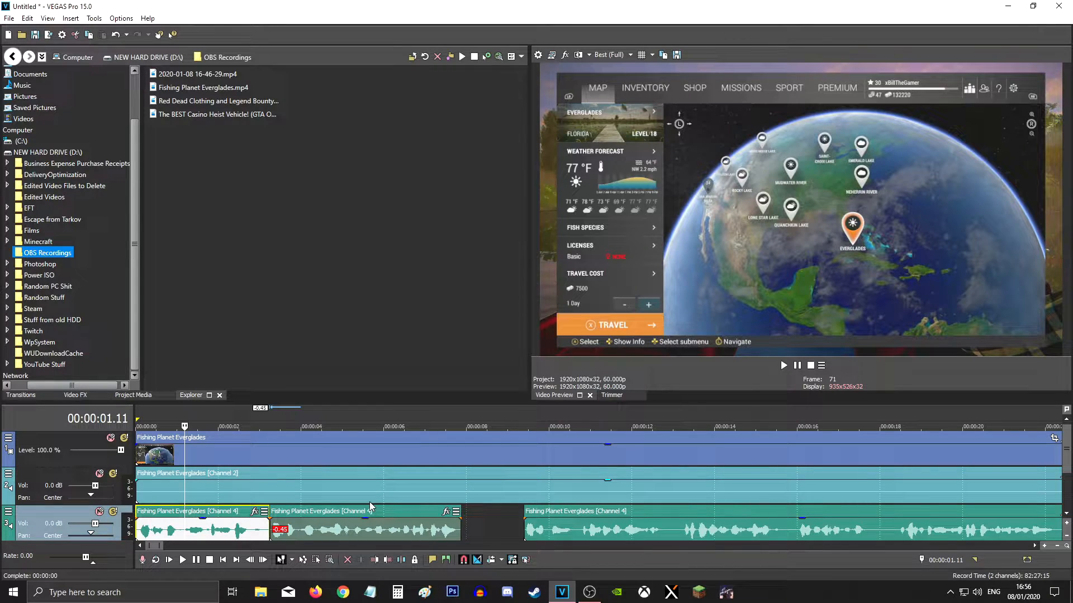
pyautogui.click(421, 527)
pyautogui.scroll(-3, 401, 522)
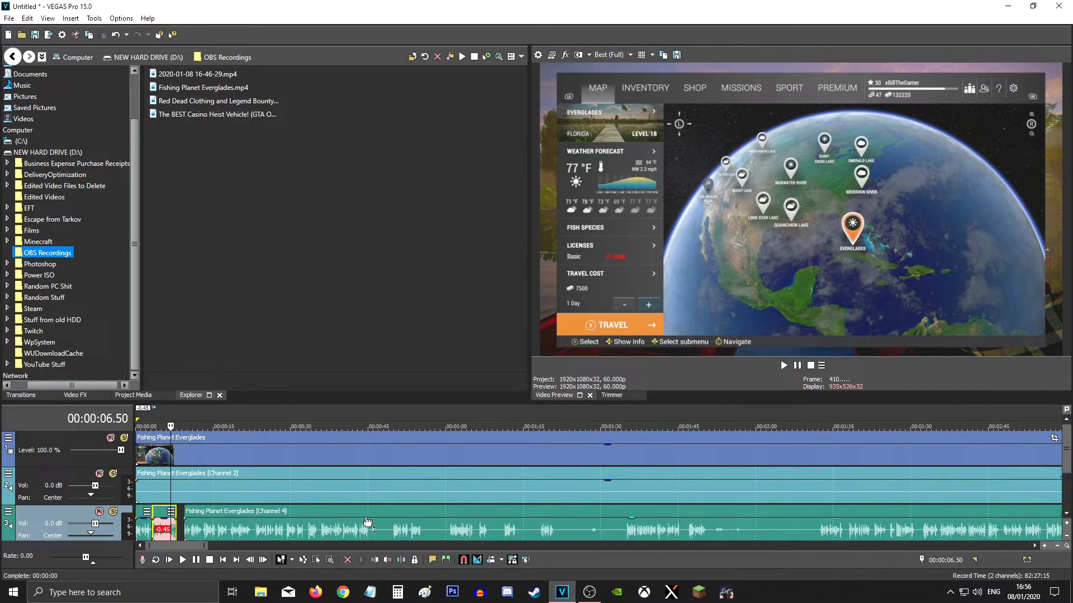
# Split the video and Channel 2 events at 00:00:08.03, just after the end of the second Channel 4 section
pyautogui.click(199, 489)
pyautogui.scroll(3, 224, 493)
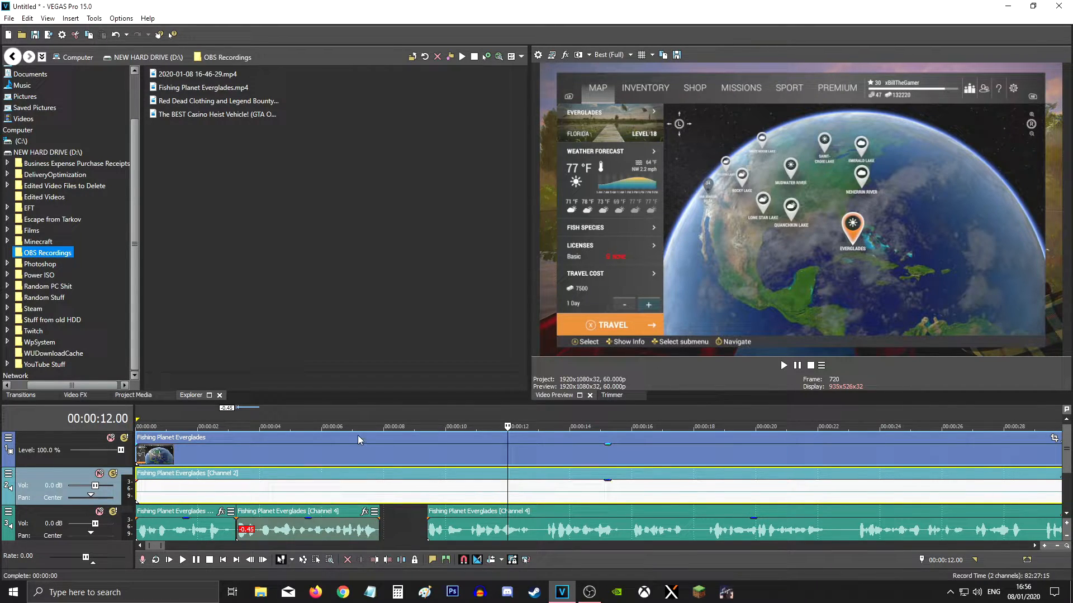
pyautogui.click(348, 489)
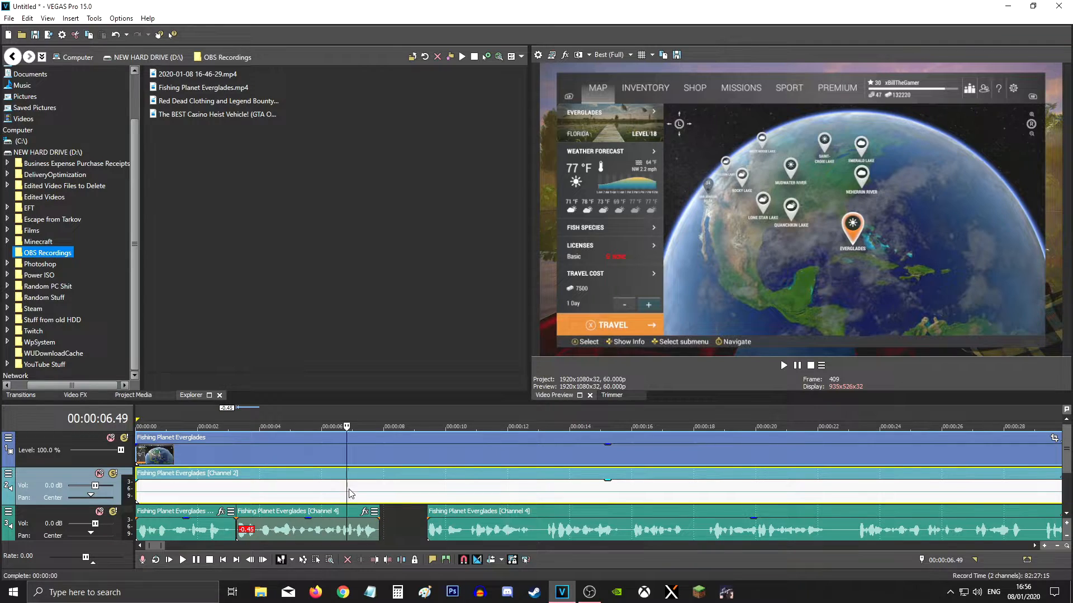
pyautogui.click(360, 495)
pyautogui.scroll(3, 360, 495)
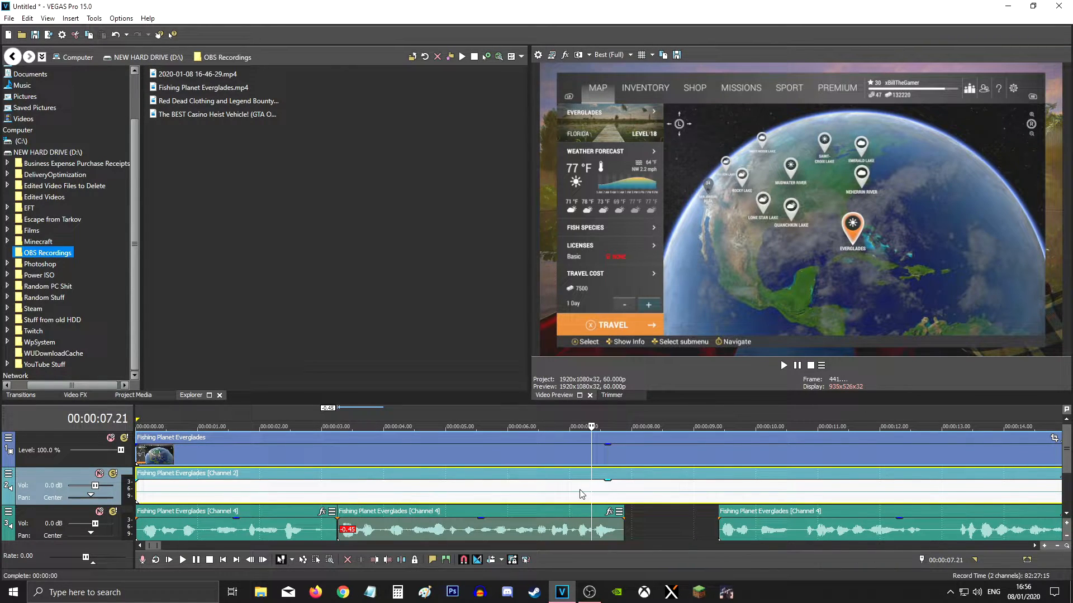
pyautogui.click(623, 495)
pyautogui.click(531, 500)
pyautogui.click(584, 497)
pyautogui.click(635, 496)
pyautogui.press('s')
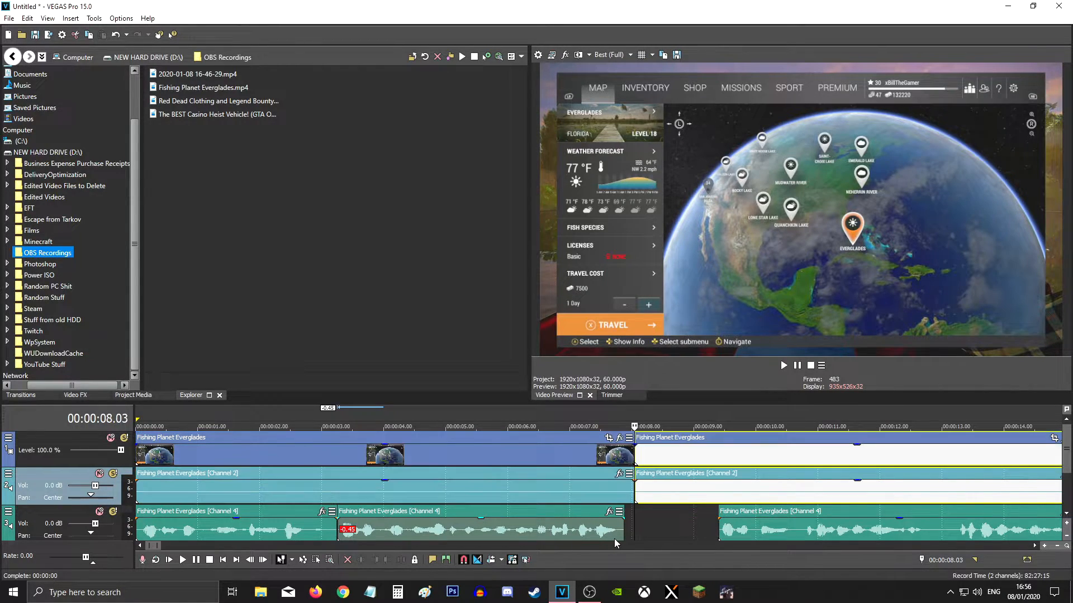
# Split the video and Channel 2 events where the third Channel 4 section starts, and delete the piece between the two splits
pyautogui.click(734, 528)
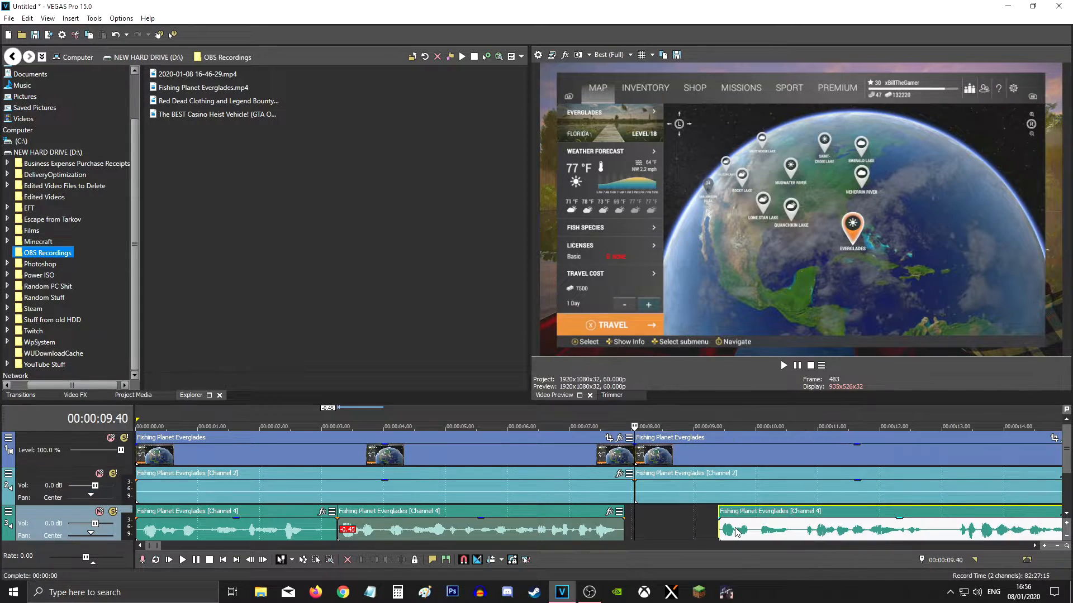
pyautogui.click(714, 496)
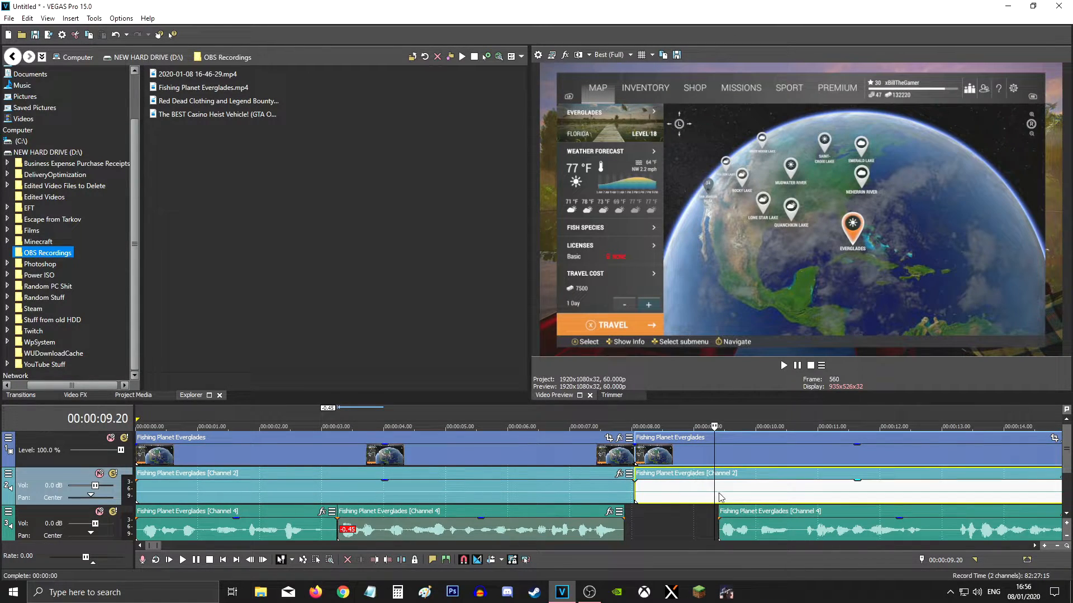
pyautogui.press('s')
pyautogui.click(677, 490)
pyautogui.press('Delete')
# Move the remaining video, Channel 2 and Channel 4 sections together back to 00:00:08.03, and ungroup the Channel 4 section
pyautogui.click(780, 458)
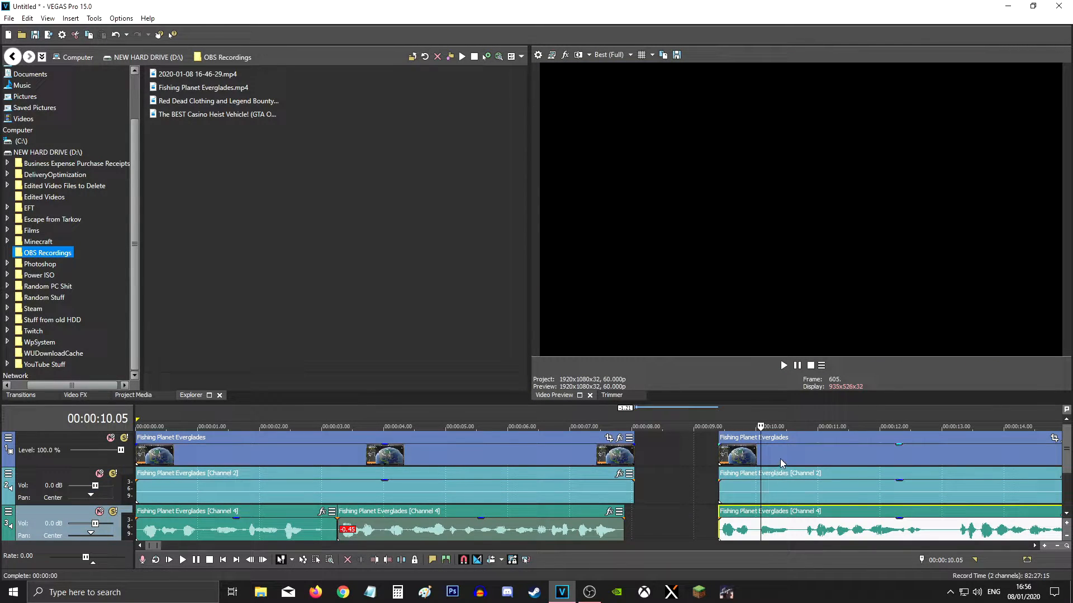
pyautogui.moveTo(781, 460); pyautogui.dragTo(692, 457)
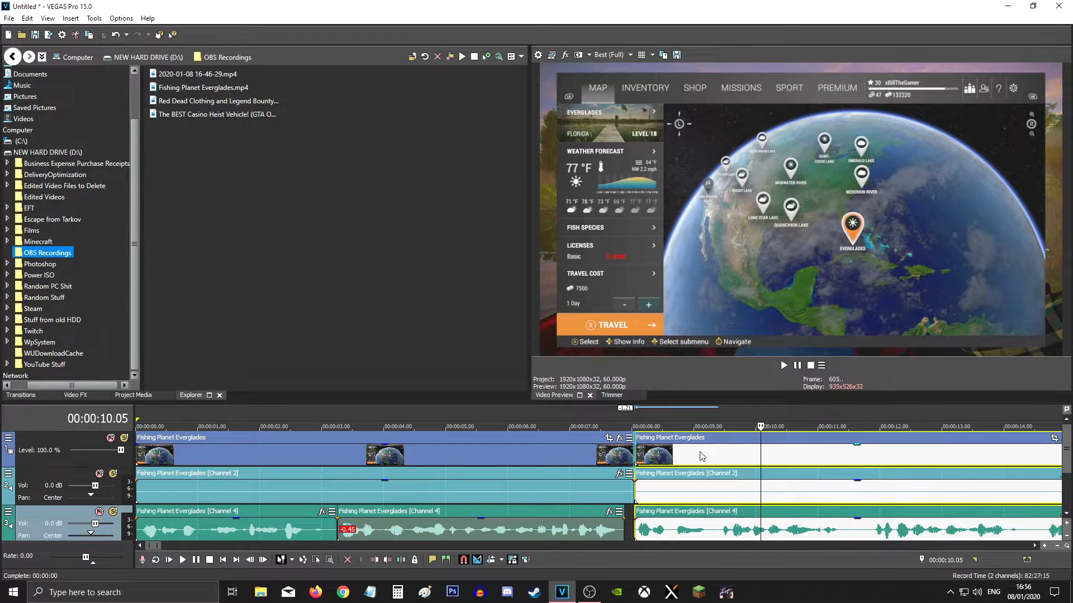
pyautogui.click(672, 533)
pyautogui.press('u')
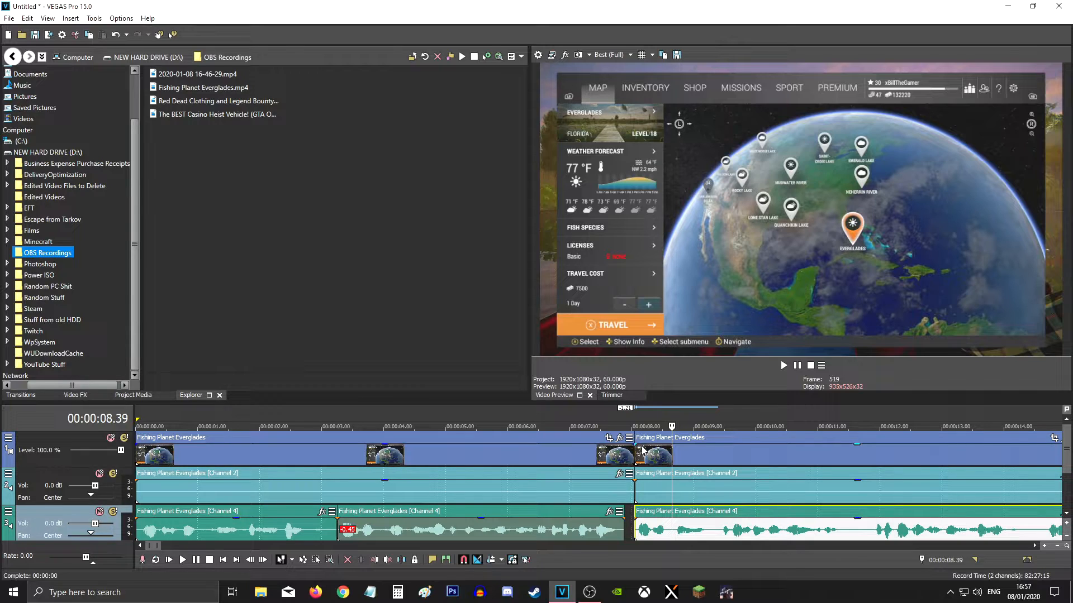
# View the project's Save As options and browse the Edited Video Files to Delete folder on drive D without saving
pyautogui.hotkey('ctrl', 's')
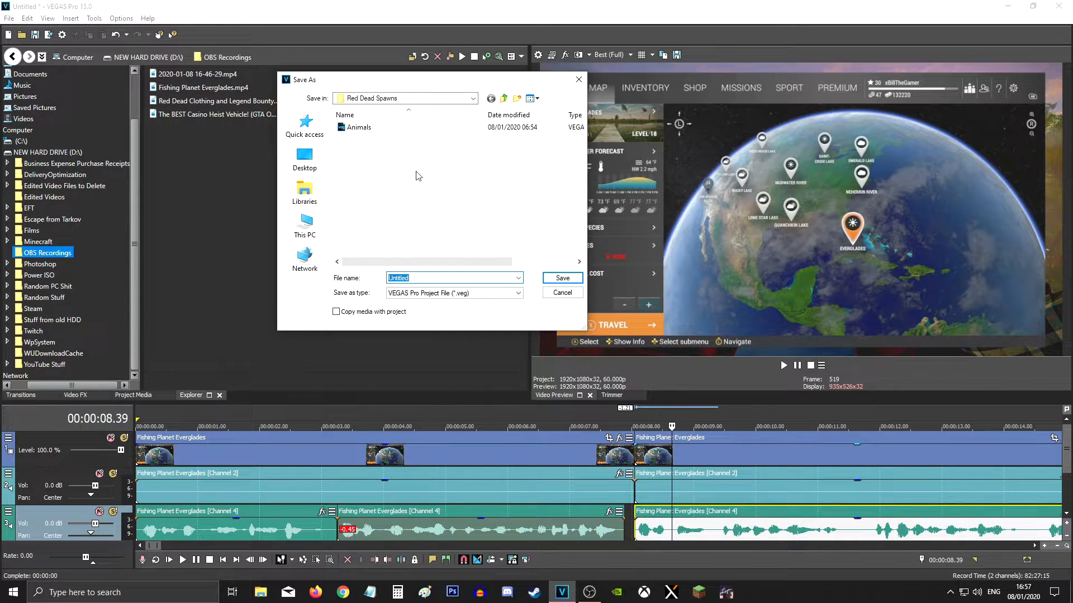
pyautogui.click(305, 158)
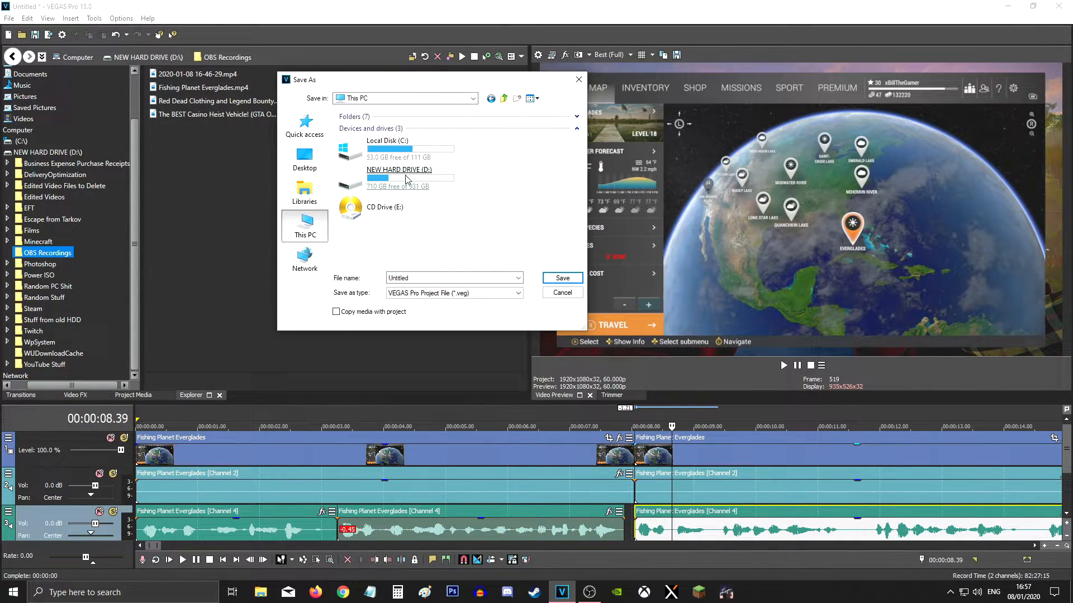
pyautogui.click(406, 179)
pyautogui.doubleClick(398, 150)
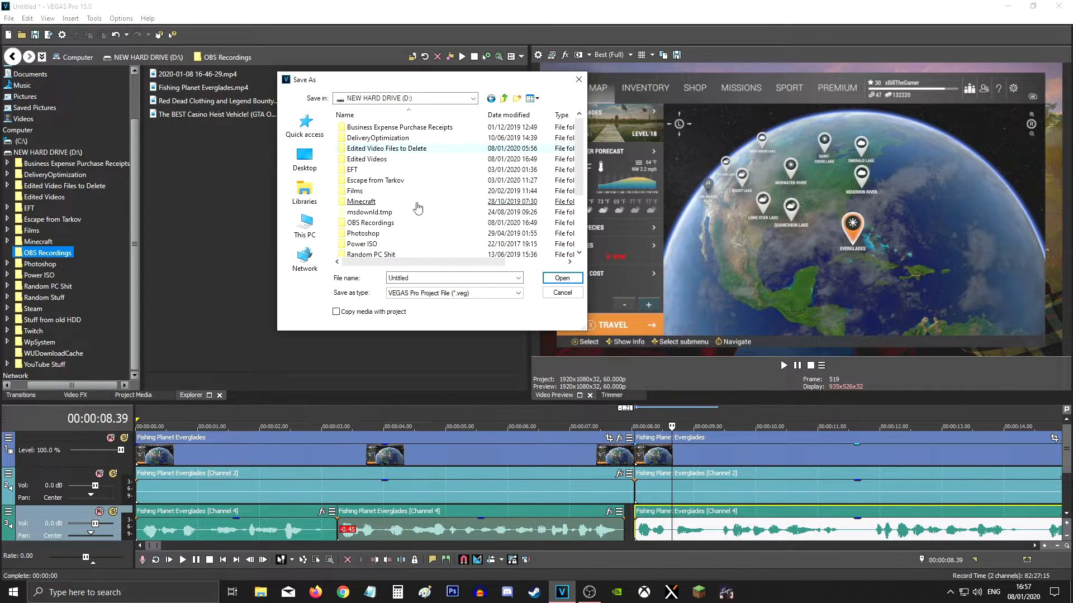
pyautogui.rightClick(445, 196)
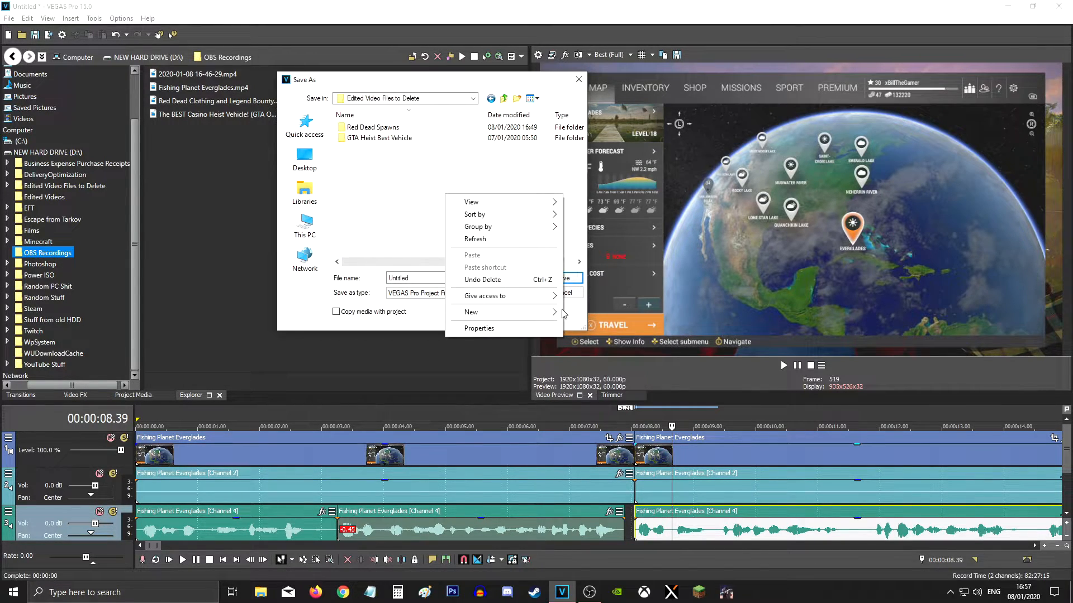
pyautogui.click(414, 208)
pyautogui.press('Return')
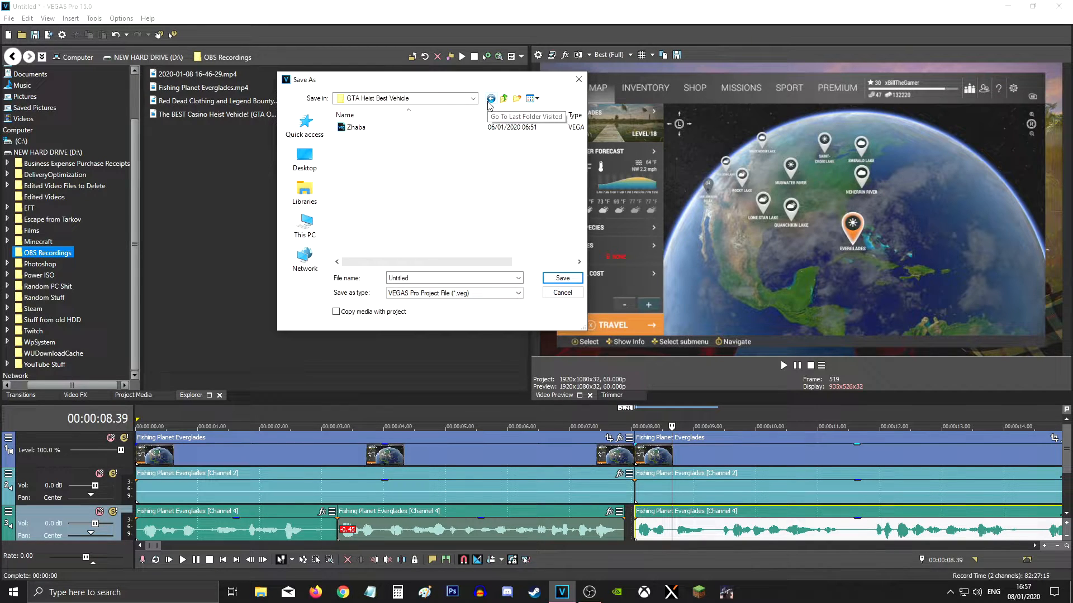
pyautogui.click(557, 296)
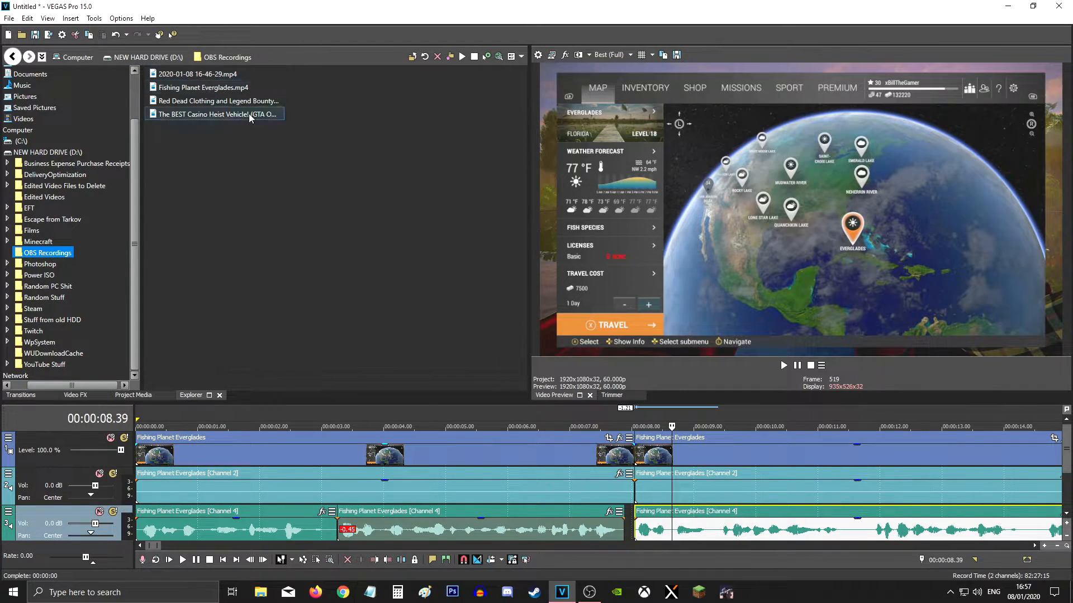
pyautogui.click(740, 534)
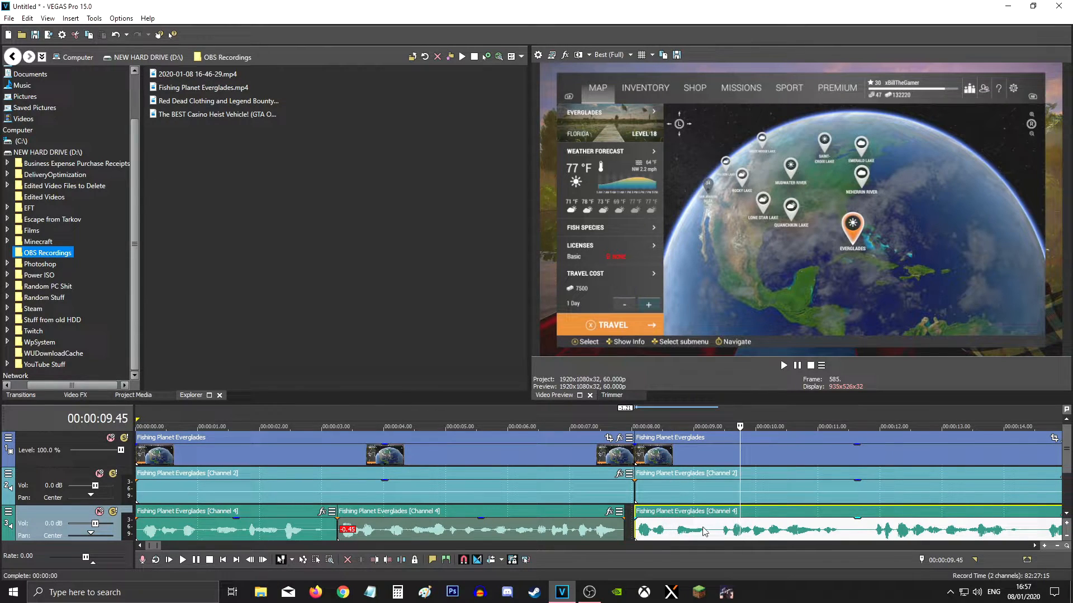
# Split the last Channel 4 section at 00:00:11.28 and trim the silence from the start of the piece after the split
pyautogui.hscroll(3, 702, 532)
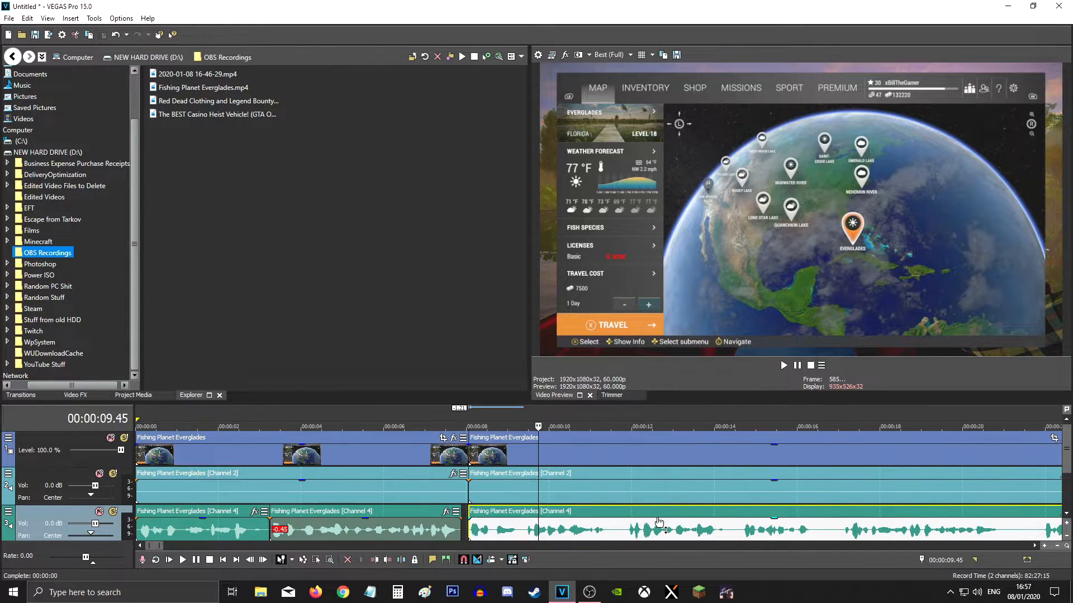
pyautogui.click(699, 535)
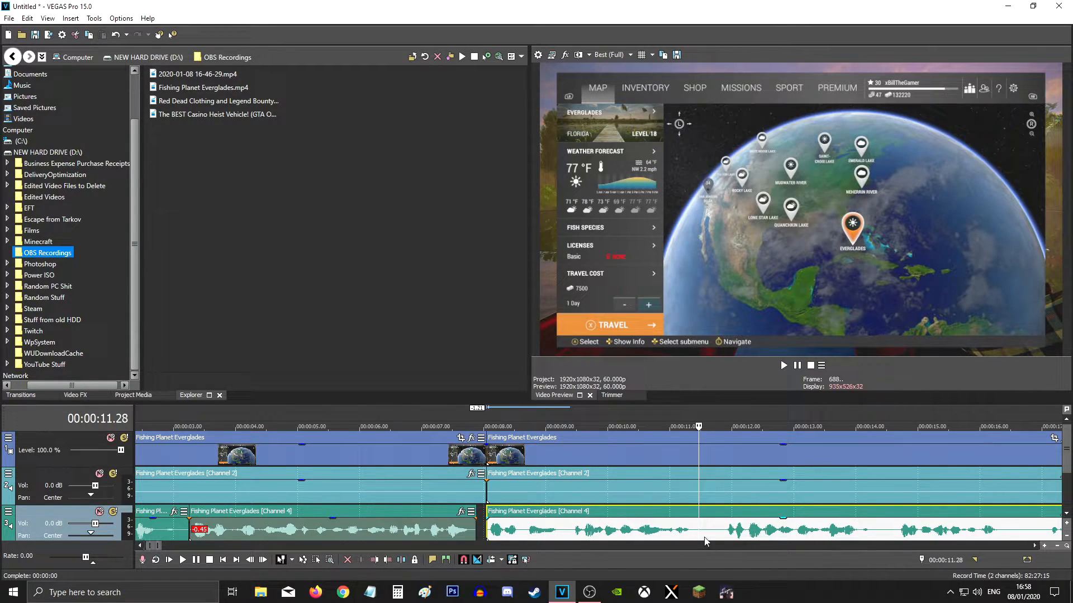
pyautogui.press('s')
pyautogui.moveTo(700, 528); pyautogui.dragTo(724, 534)
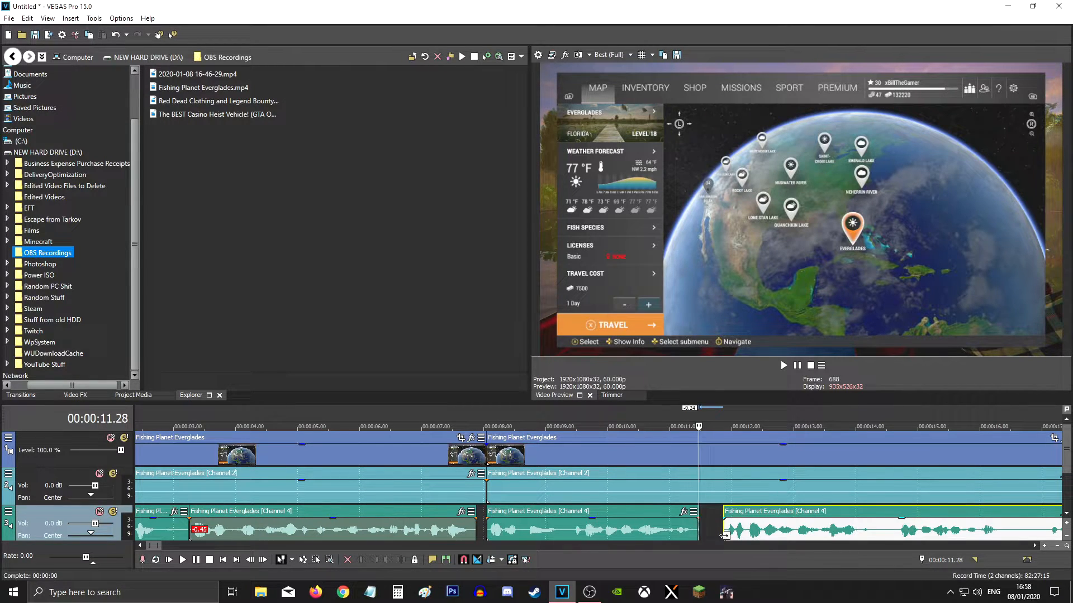
# Split the Channel 4 audio at 00:00:14.19 and move the trimmed piece before it back to 00:00:11.28, closing the gap
pyautogui.click(875, 535)
pyautogui.press('s')
pyautogui.moveTo(790, 531); pyautogui.dragTo(766, 531)
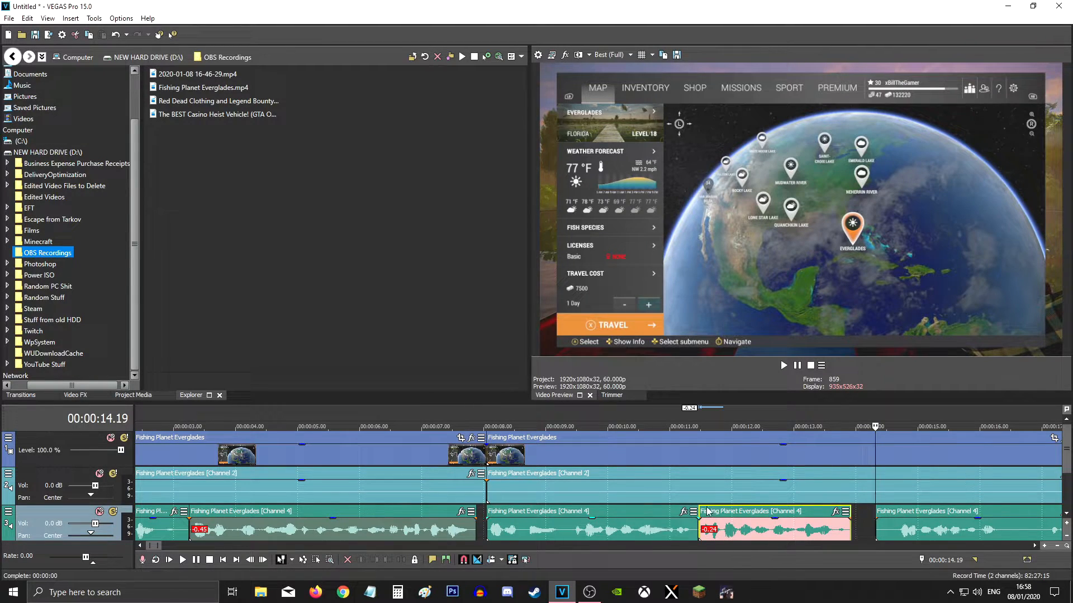
# Try moving the last Channel 4 section together with the remaining video and Channel 2 events
pyautogui.click(887, 523)
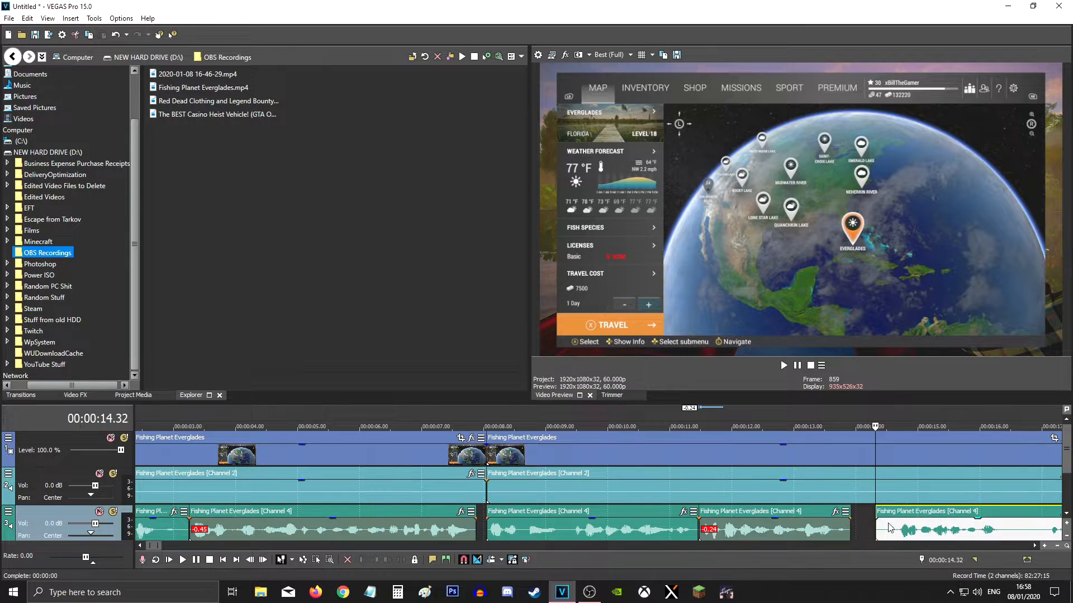
pyautogui.hscroll(5, 726, 497)
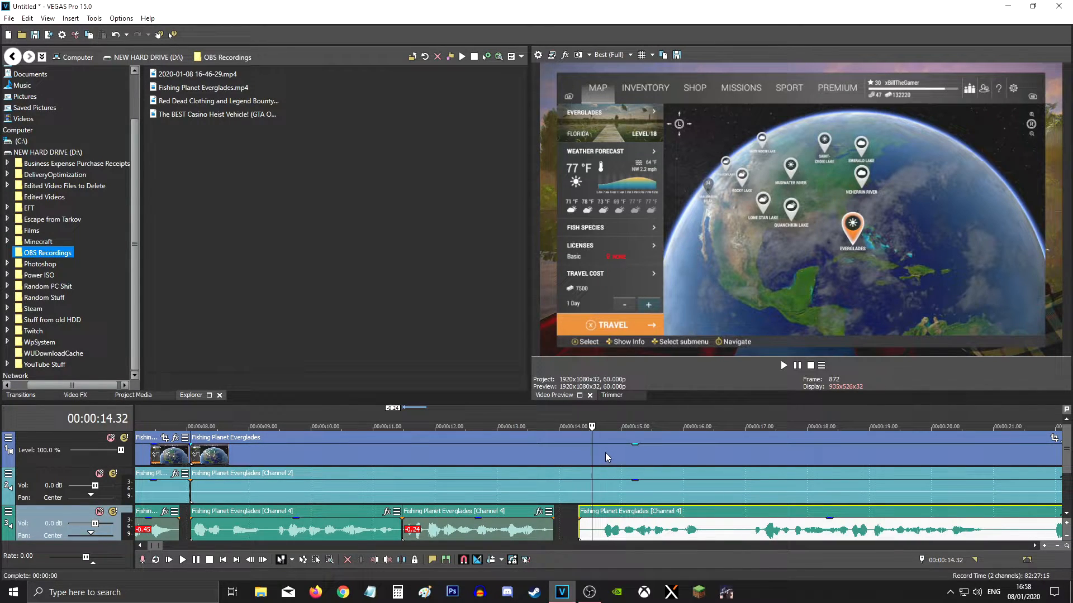
pyautogui.keyDown('ctrl'); pyautogui.click(605, 456); pyautogui.keyUp('ctrl')
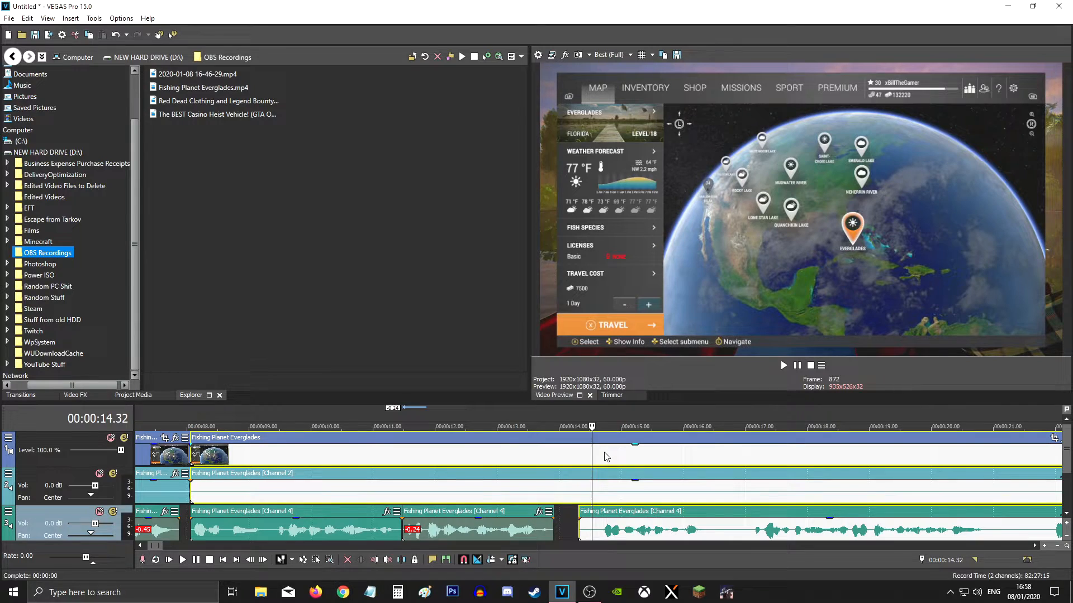
pyautogui.moveTo(609, 460)
pyautogui.mouseDown()
pyautogui.moveTo(658, 458)
pyautogui.moveTo(558, 458)
pyautogui.moveTo(635, 458)
pyautogui.moveTo(611, 458)
pyautogui.mouseUp()
pyautogui.click(614, 530)
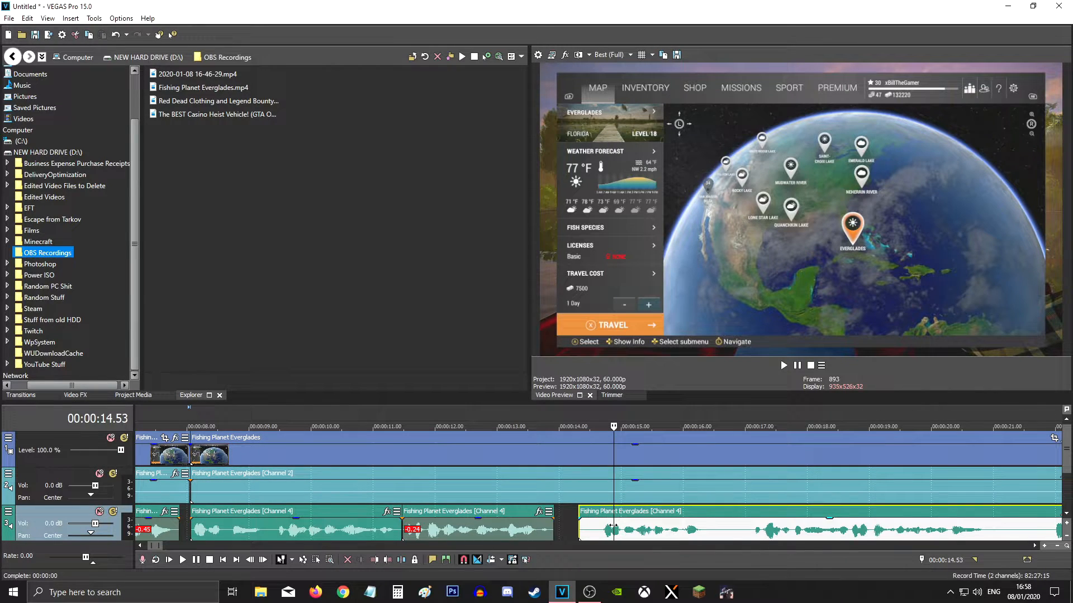
pyautogui.scroll(-5, 562, 455)
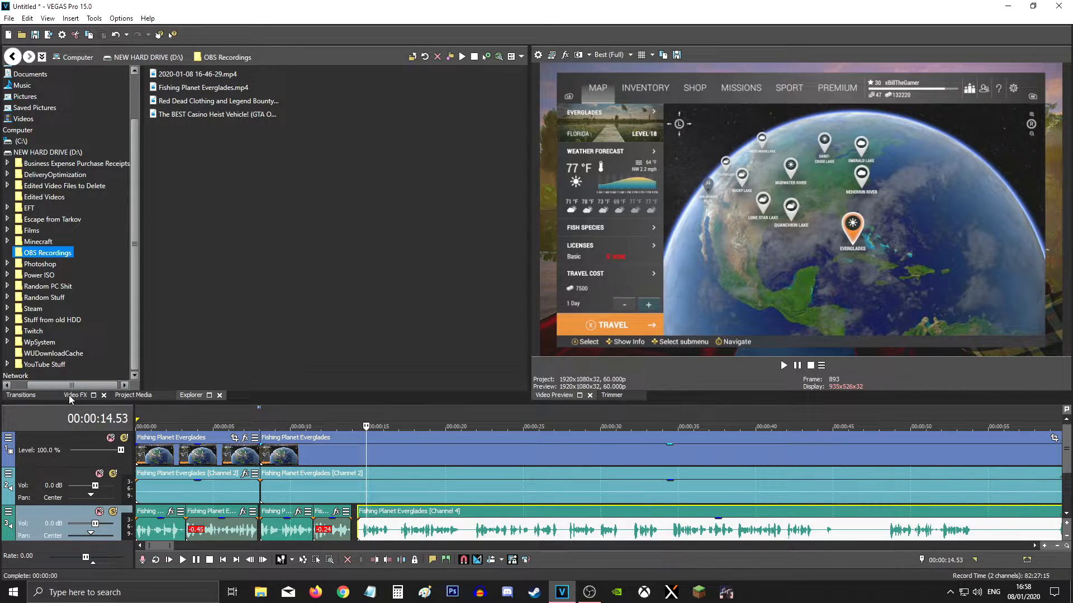
# Speed up the first video and Channel 2 events by time-stretching their end back to about 00:00:04
pyautogui.click(212, 457)
pyautogui.scroll(5, 255, 461)
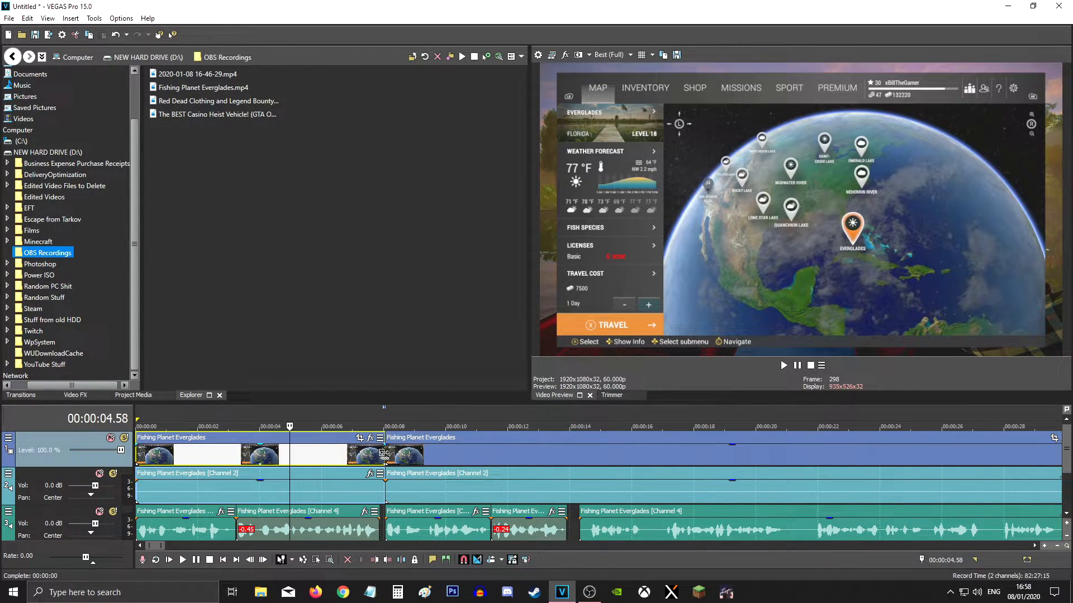
pyautogui.moveTo(381, 461); pyautogui.dragTo(262, 449)
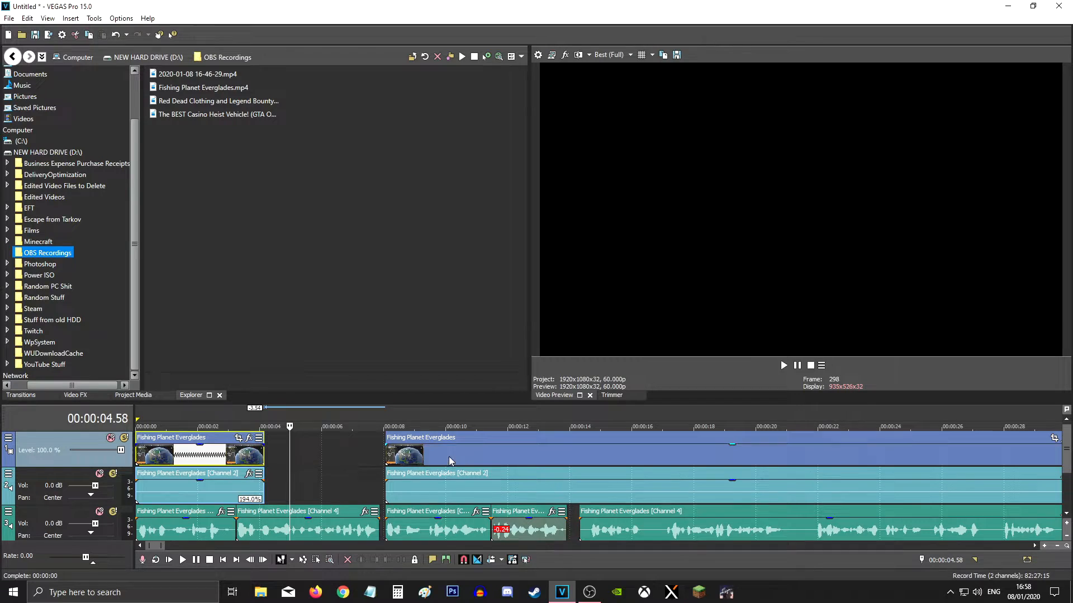
# Make room and slow the first video and Channel 2 events by time-stretching their end to about 00:00:13, and undo all these changes
pyautogui.moveTo(448, 457); pyautogui.dragTo(552, 459)
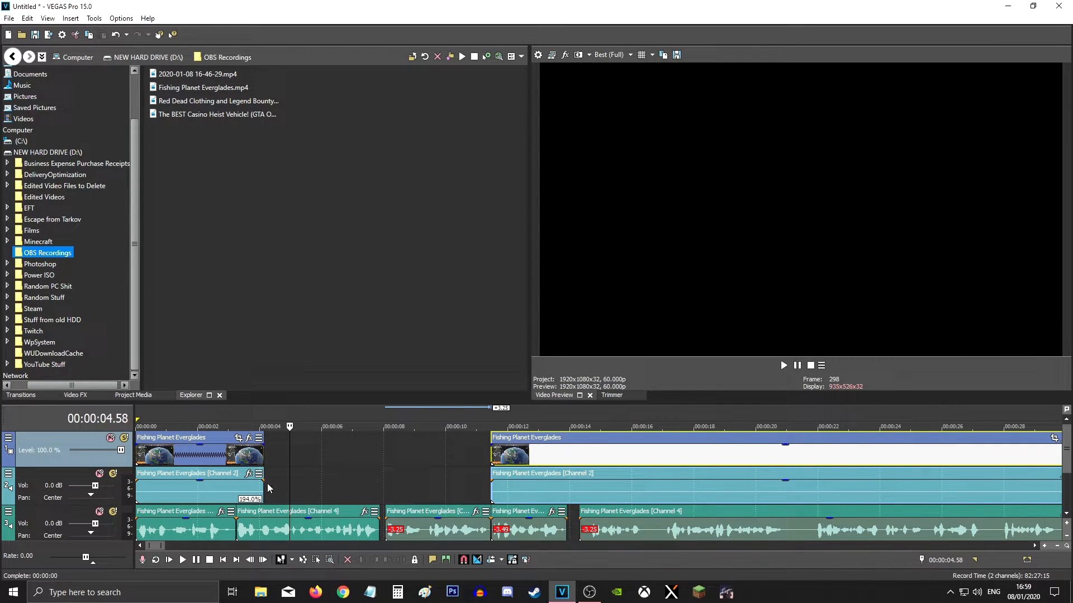
pyautogui.moveTo(515, 457); pyautogui.dragTo(585, 456)
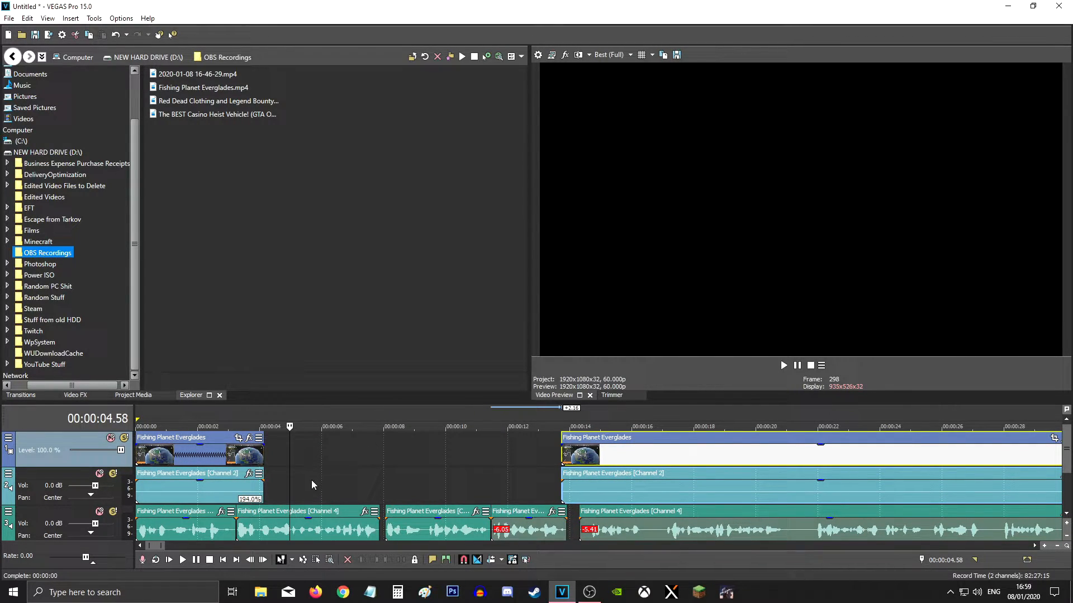
pyautogui.moveTo(264, 485); pyautogui.dragTo(532, 485)
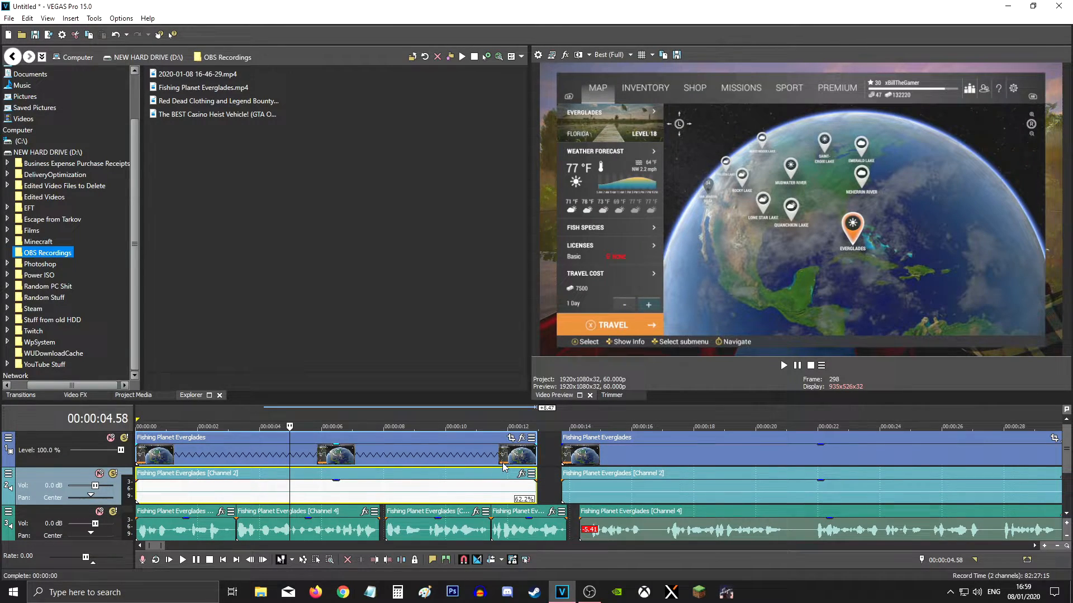
pyautogui.hotkey('ctrl', 'z')
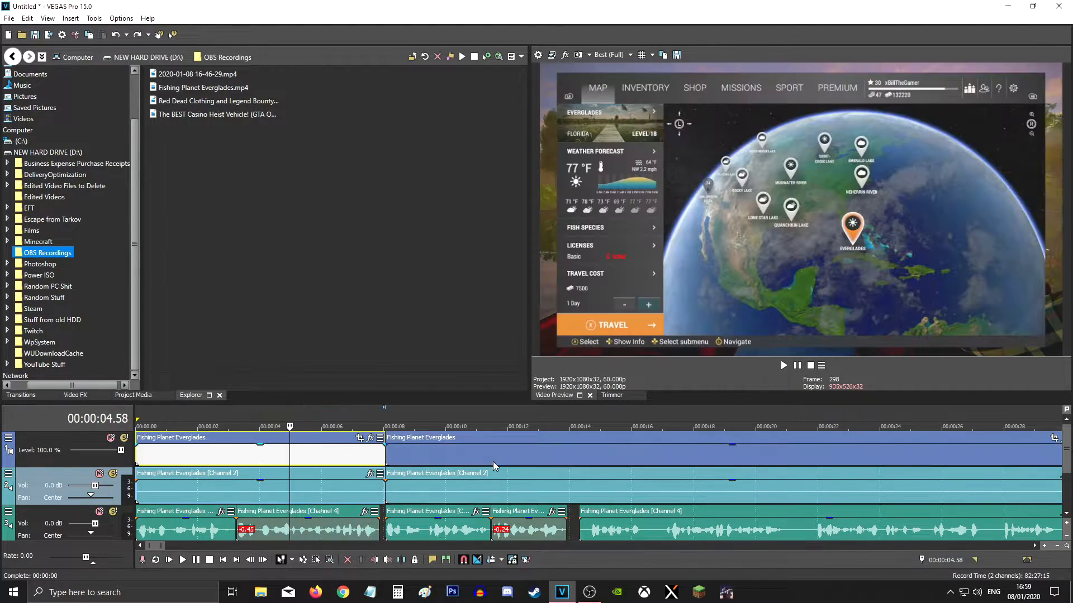
# Apply the Film Grain video effect with the Extreme preset to the first video event
pyautogui.click(318, 461)
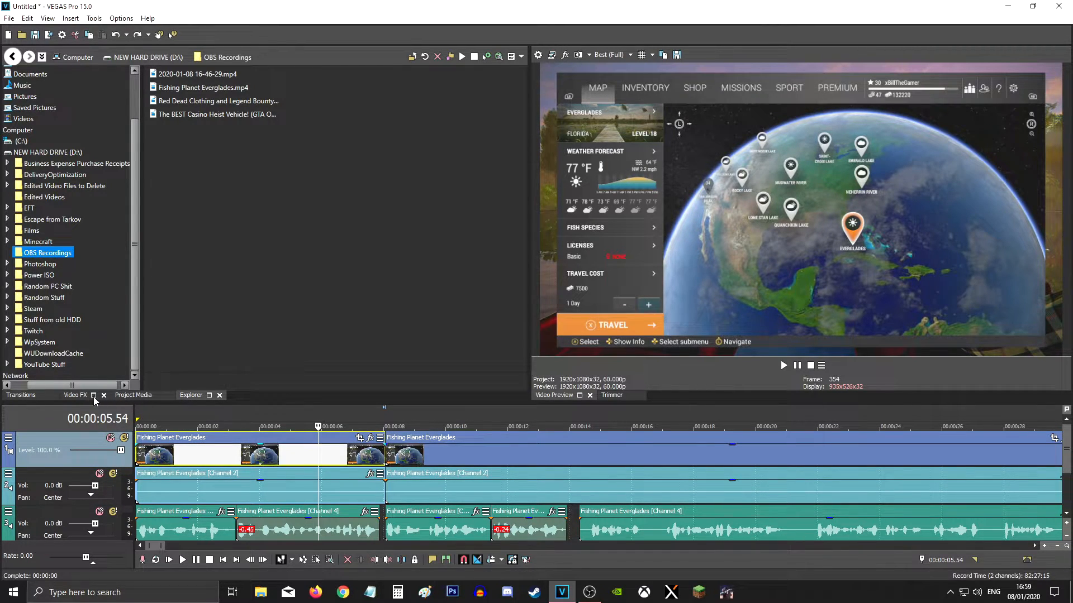
pyautogui.click(75, 395)
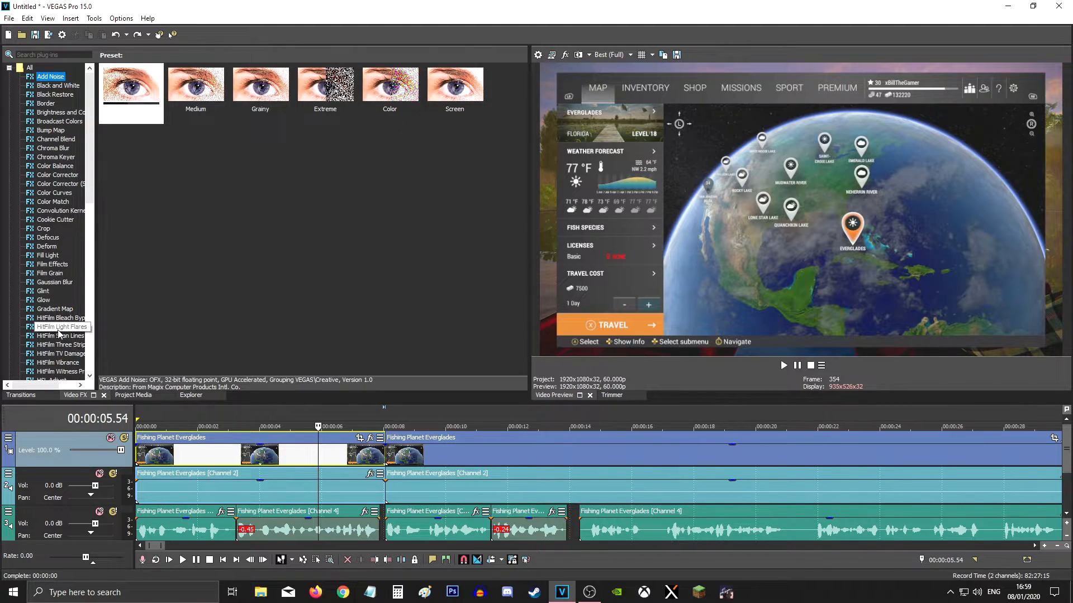
pyautogui.scroll(-1, 59, 330)
pyautogui.scroll(-1, 59, 329)
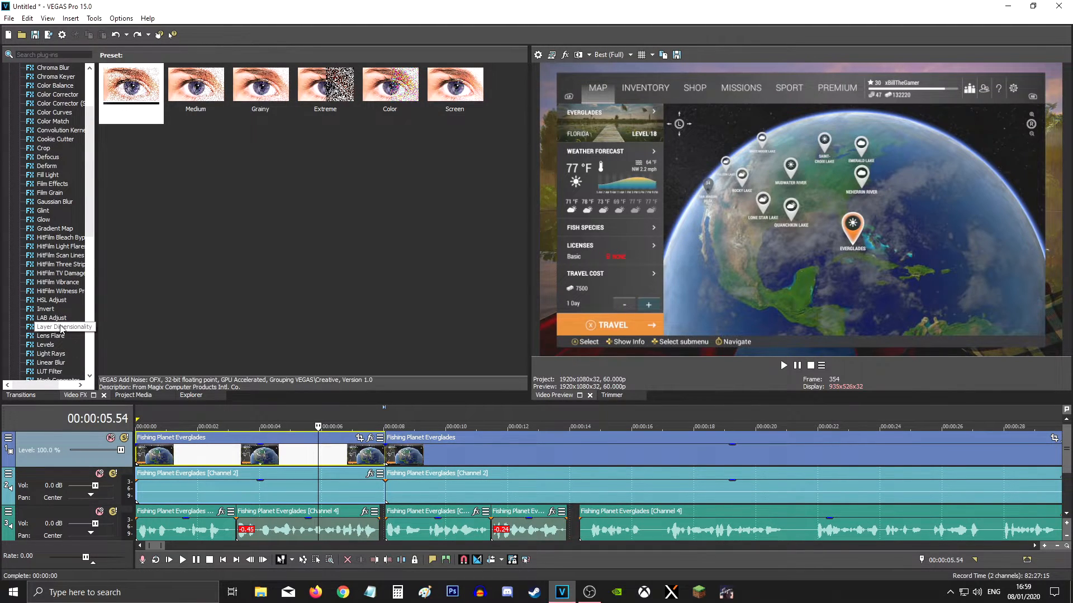
pyautogui.click(58, 220)
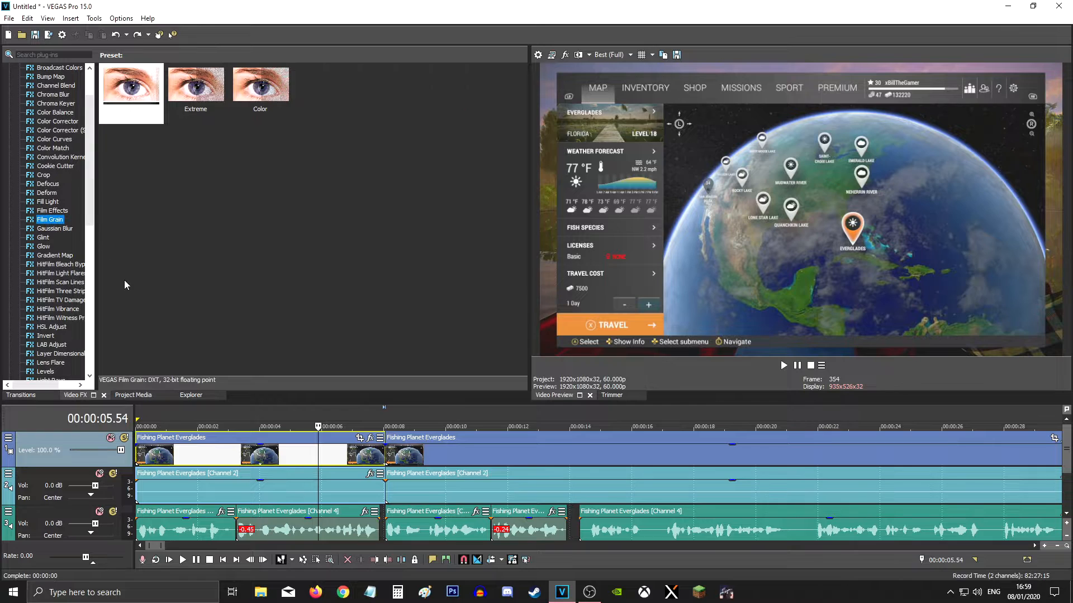
pyautogui.moveTo(196, 86); pyautogui.dragTo(282, 459)
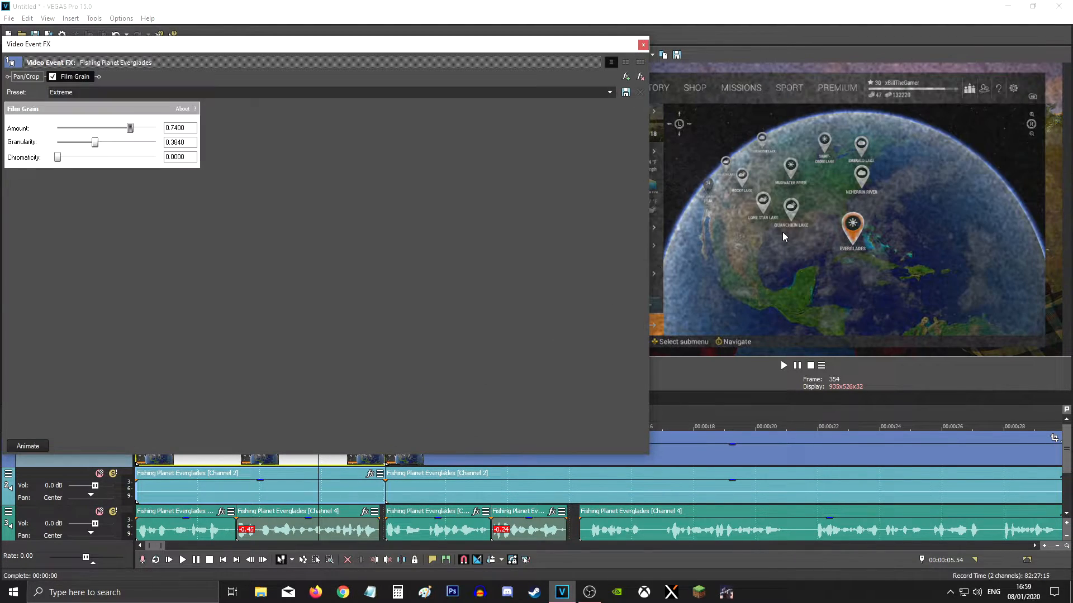
pyautogui.click(643, 44)
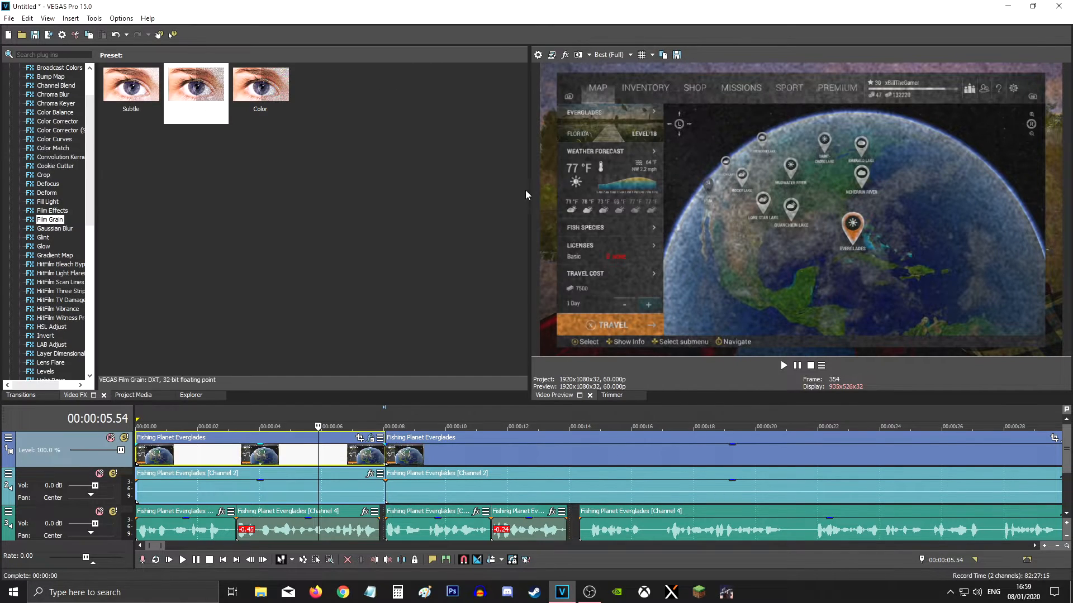
# Mute the Channel 4 audio track and place the playhead at 00:00:04.39 in the first video event
pyautogui.click(274, 467)
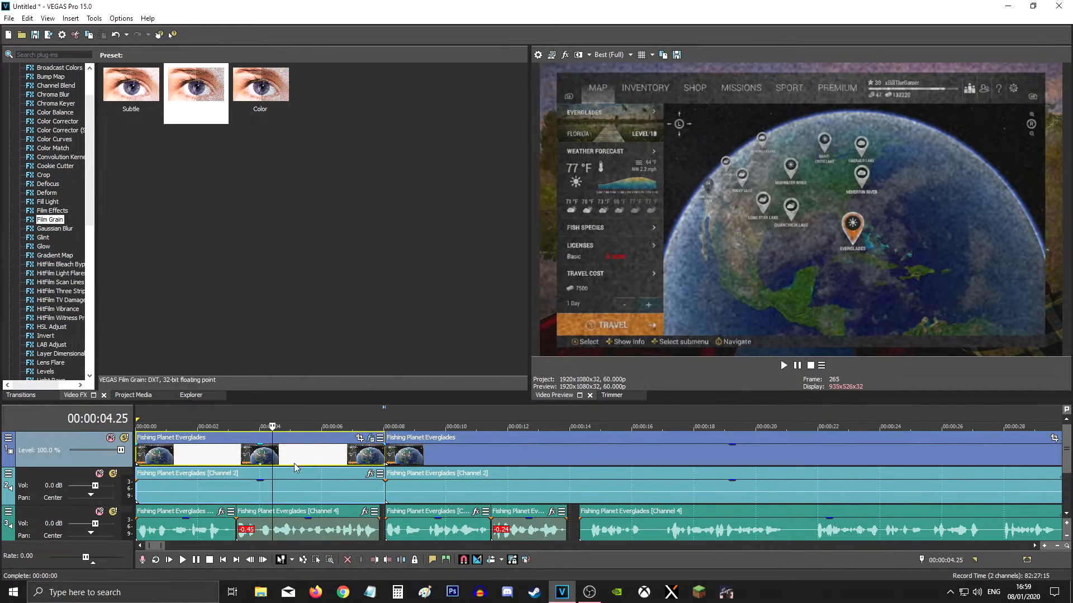
pyautogui.click(100, 511)
pyautogui.click(280, 455)
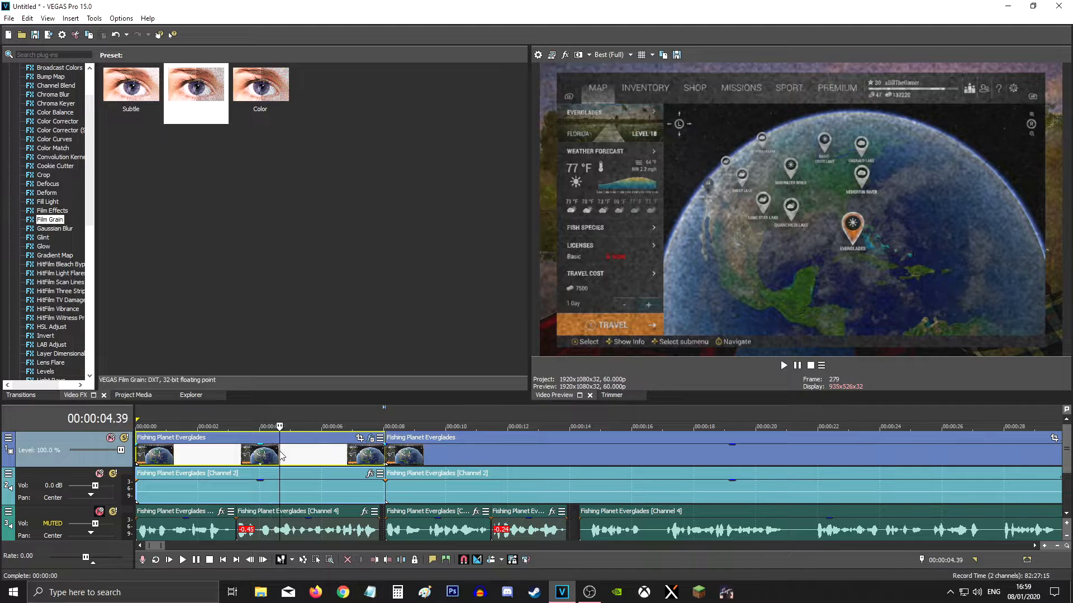
# Play the first video event repeatedly from 00:00:04.39 to preview the Film Grain effect, and undo the effect
pyautogui.press('space')
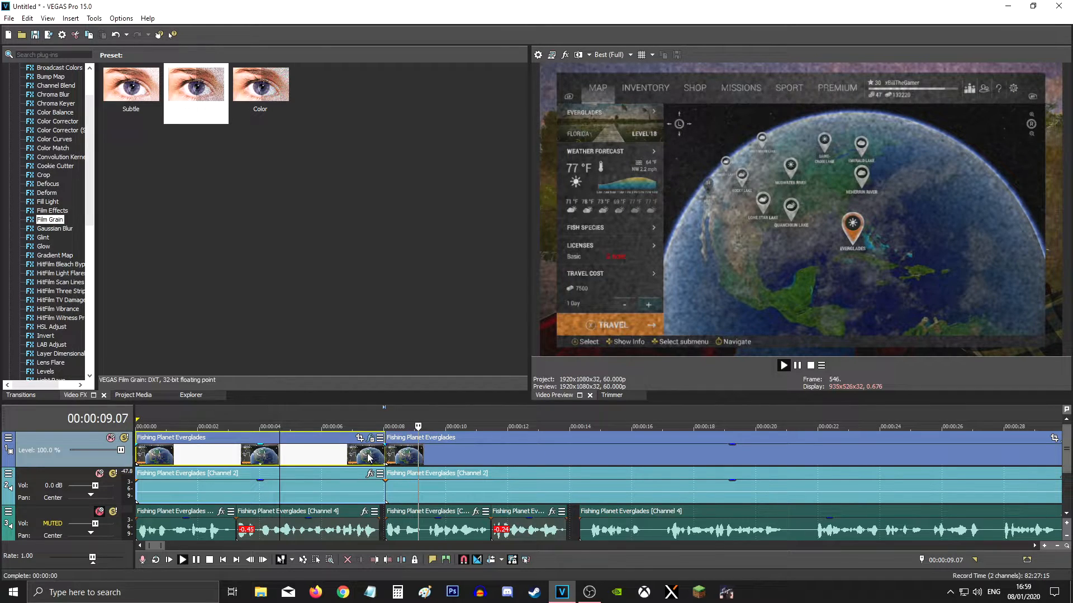
pyautogui.press('space')
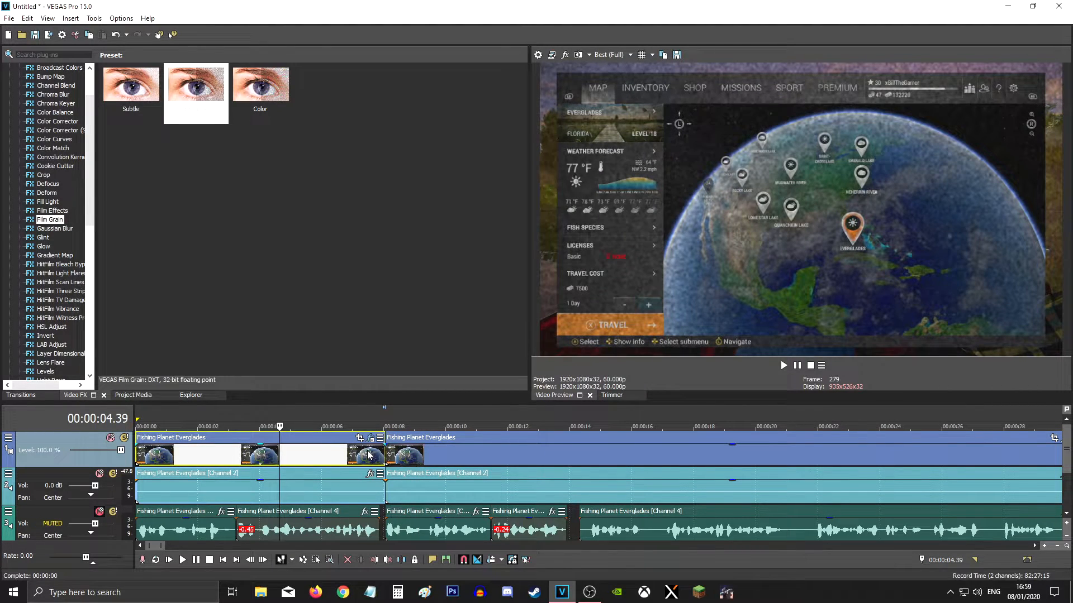
pyautogui.press('space')
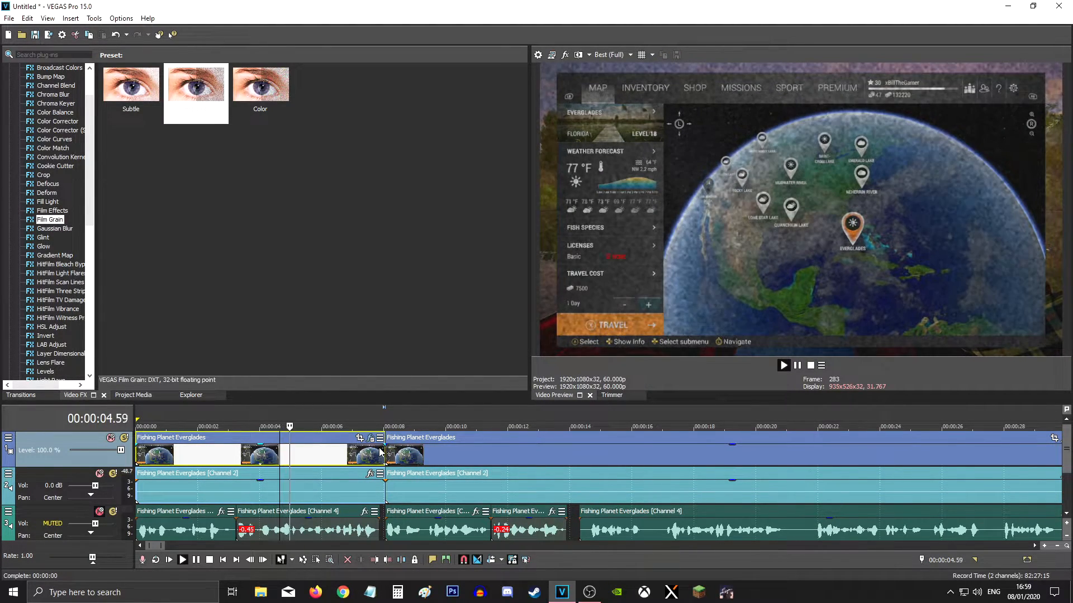
pyautogui.press('space')
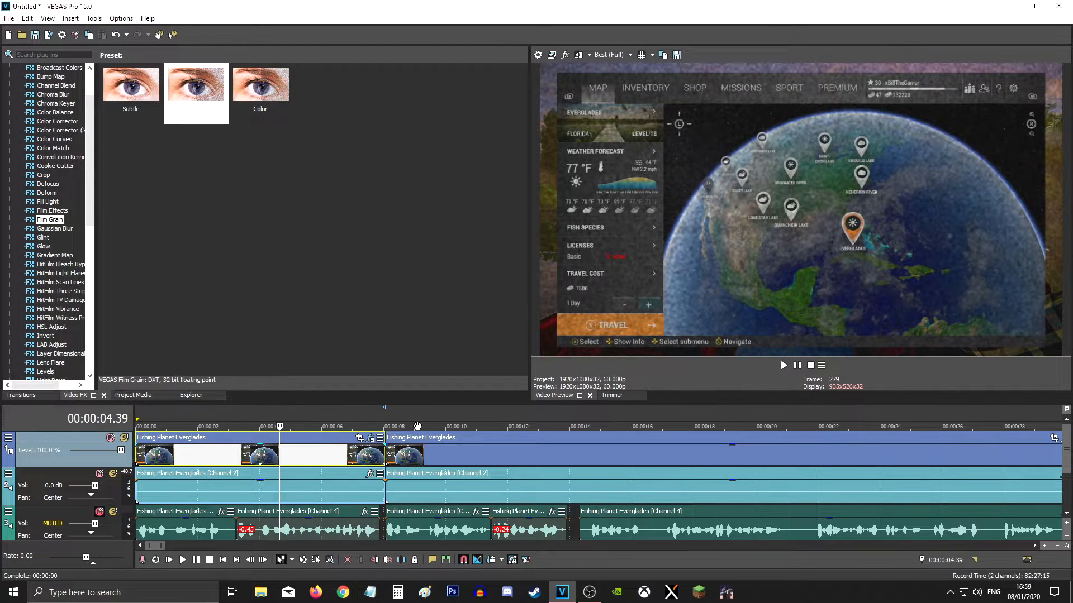
pyautogui.press('space')
pyautogui.press('space')
pyautogui.press('space')
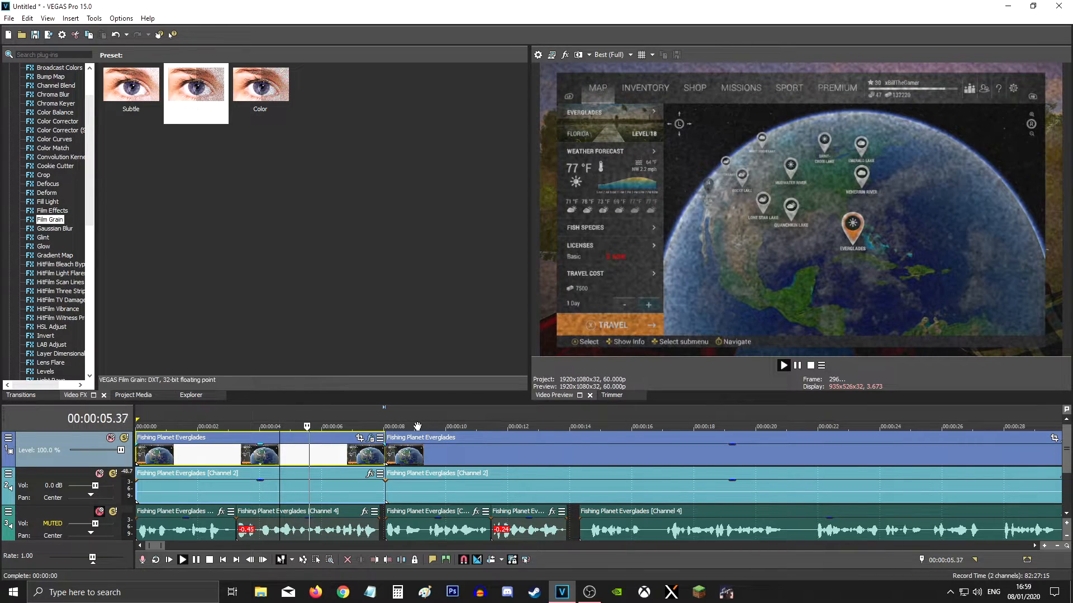
pyautogui.press('space')
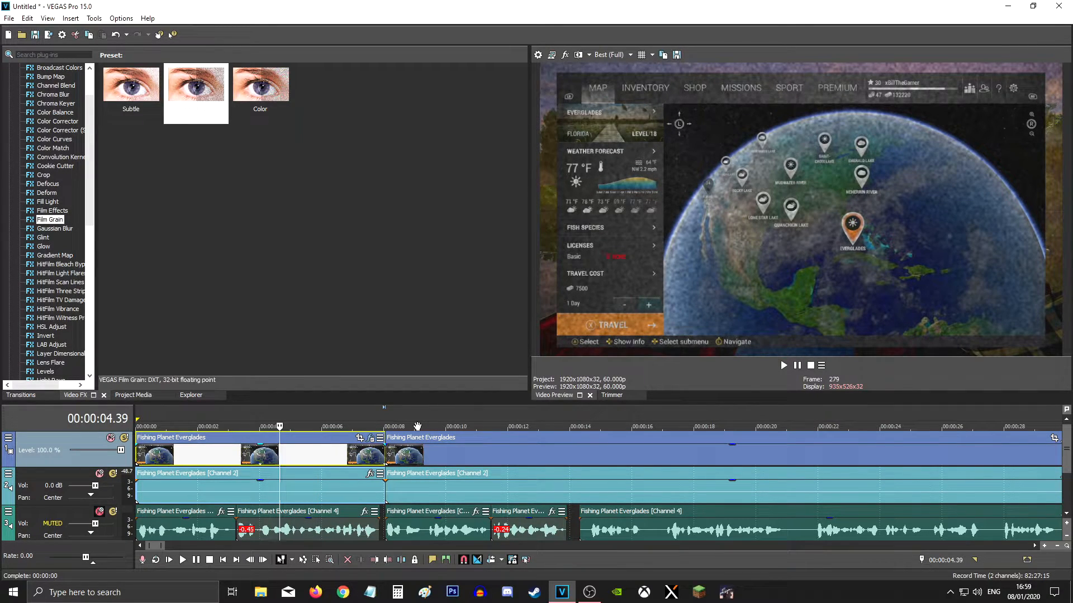
pyautogui.press('space')
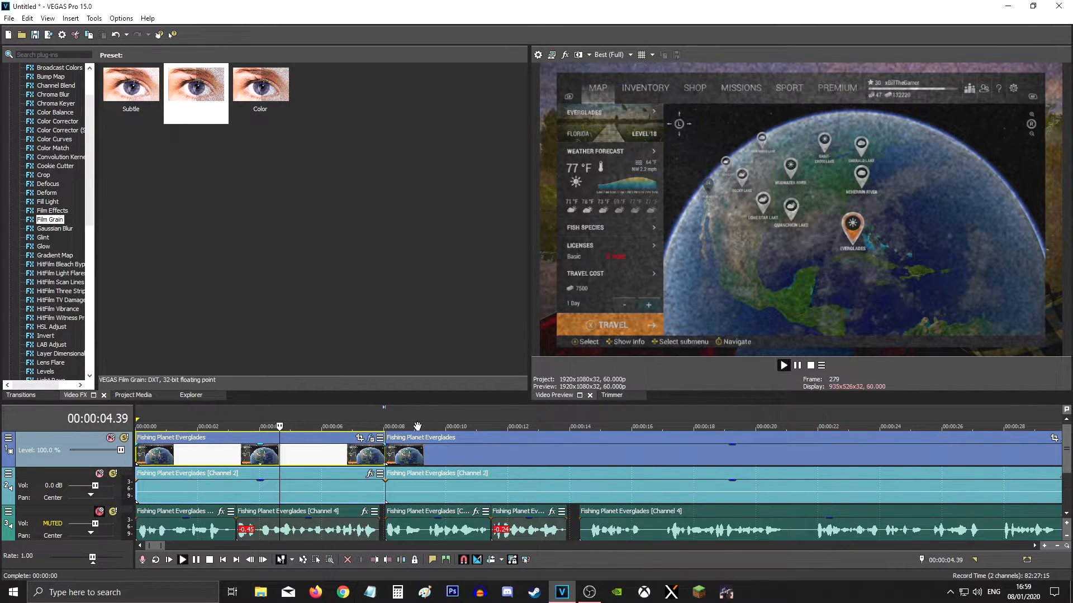
pyautogui.press('space')
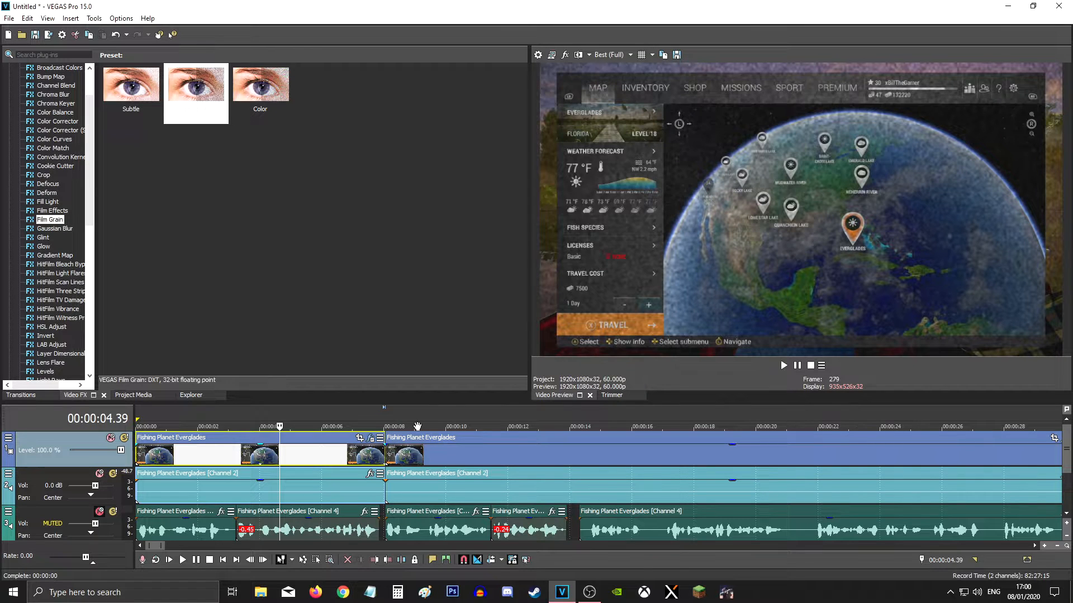
pyautogui.press('space')
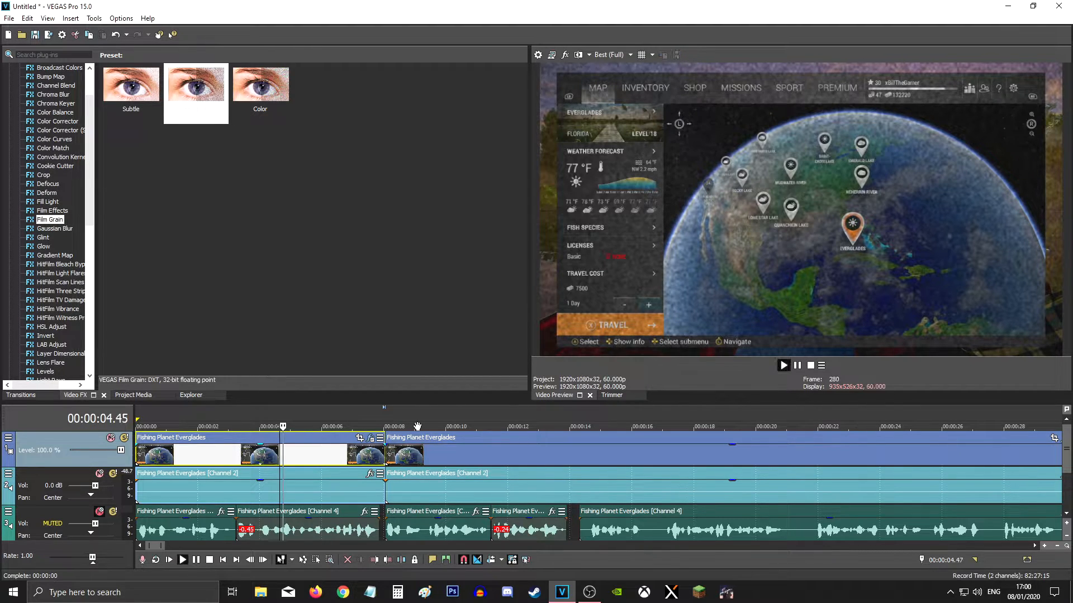
pyautogui.press('space')
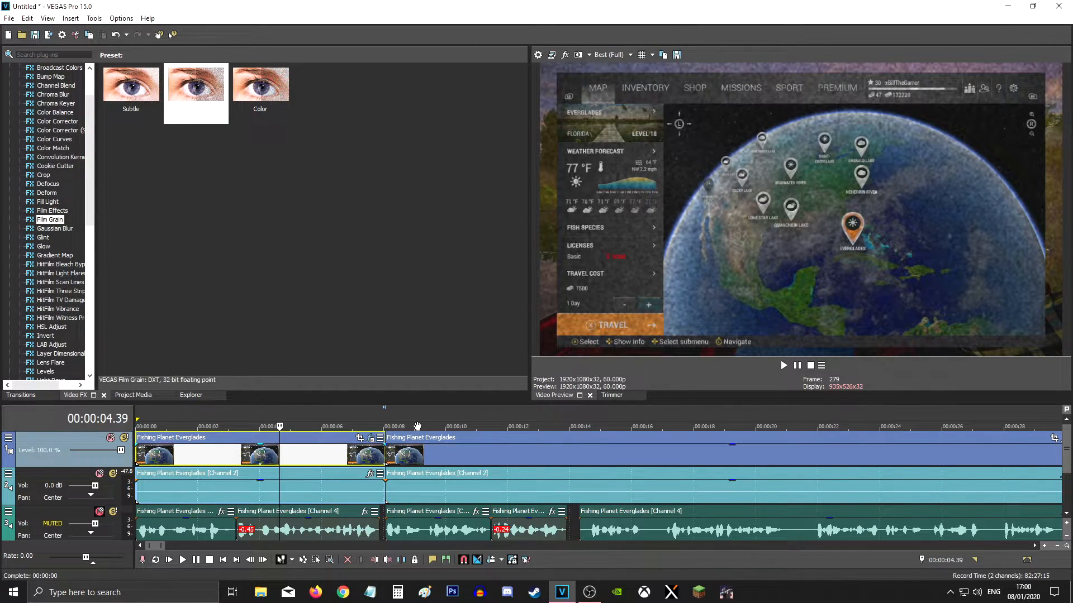
pyautogui.hotkey('ctrl', 'z')
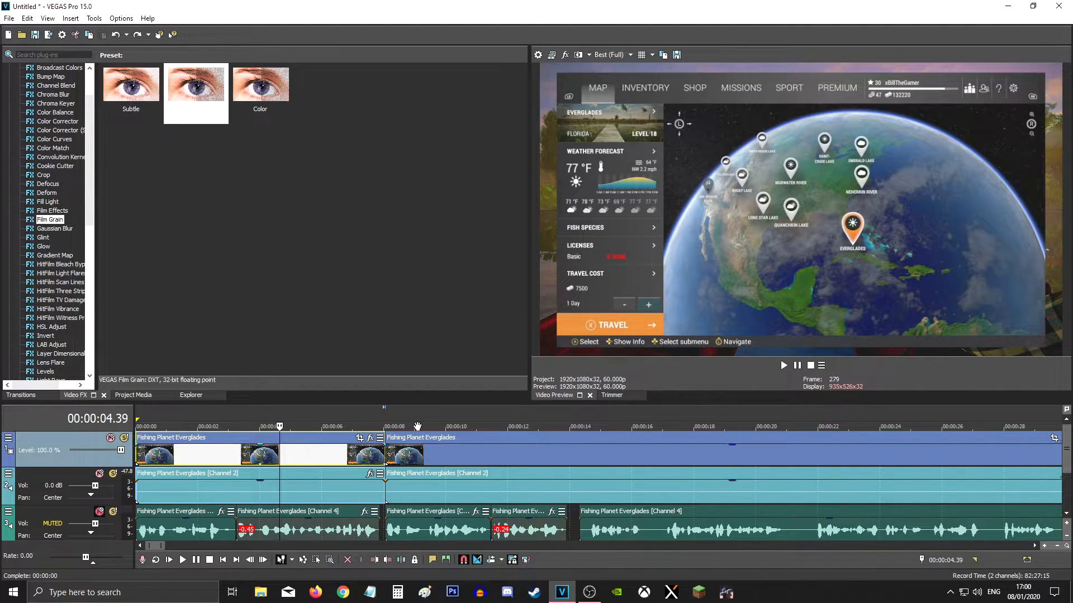
# Pan/crop the first video event at 00:00:04.39, enlarging the frame and then shrinking it to about 577 × 324 around the Everglades marker
pyautogui.click(359, 440)
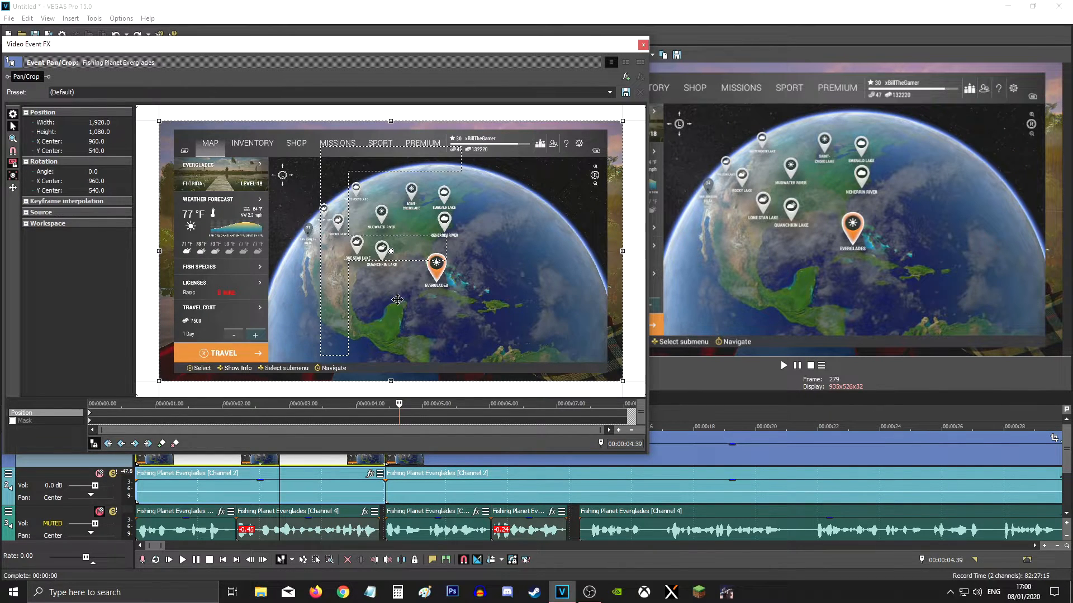
pyautogui.scroll(-2, 376, 289)
pyautogui.scroll(-5, 376, 290)
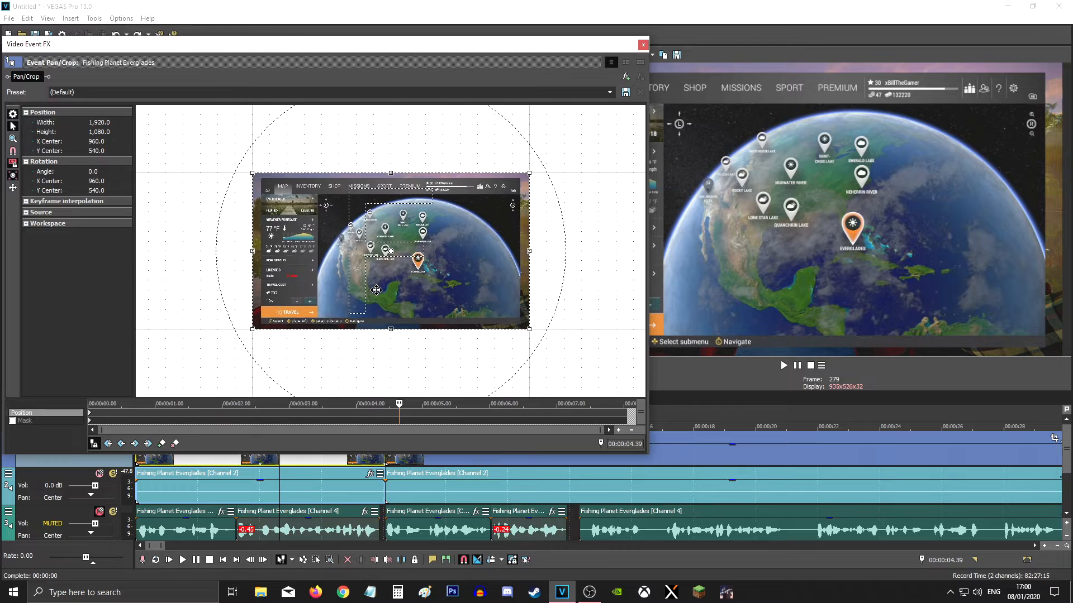
pyautogui.moveTo(503, 188); pyautogui.dragTo(589, 156)
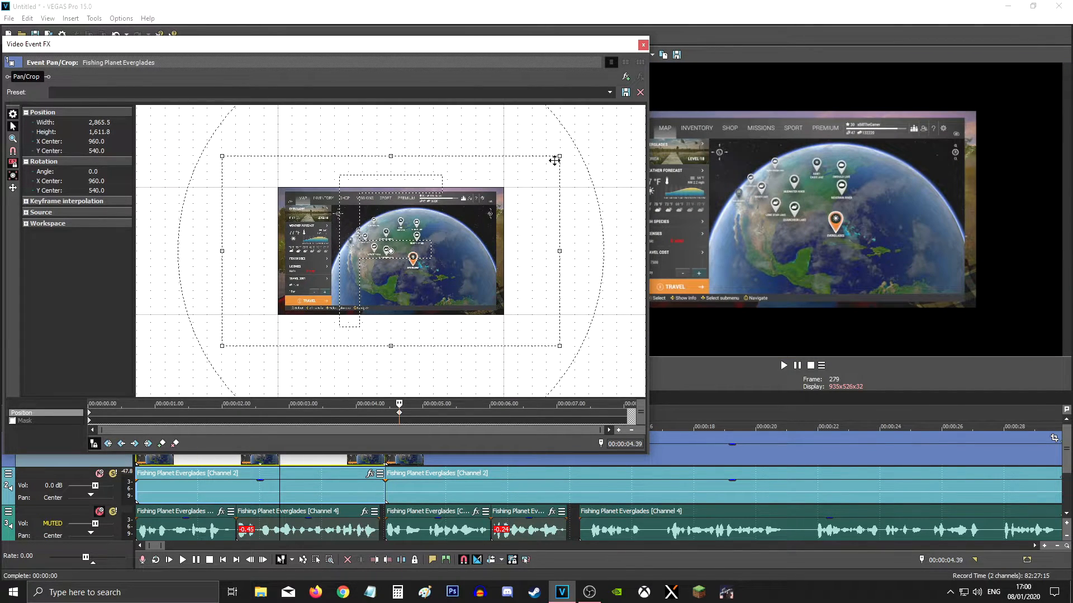
pyautogui.moveTo(559, 157); pyautogui.dragTo(427, 252)
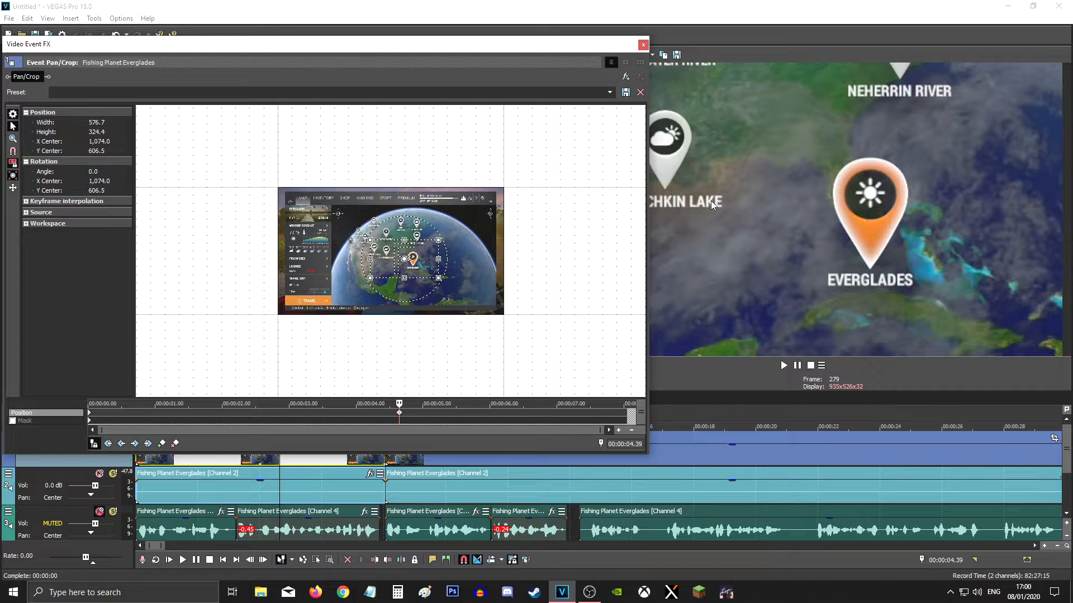
pyautogui.click(643, 44)
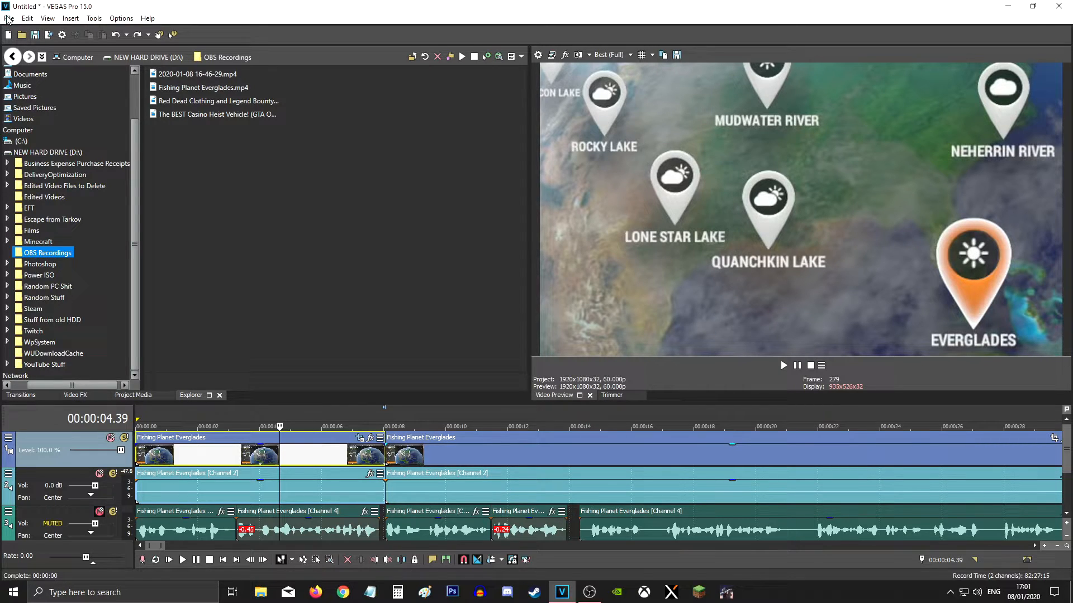
# Split the second video and Channel 2 events at 00:00:13.55, where the Channel 4 event beneath them ends
pyautogui.scroll(-5, 416, 441)
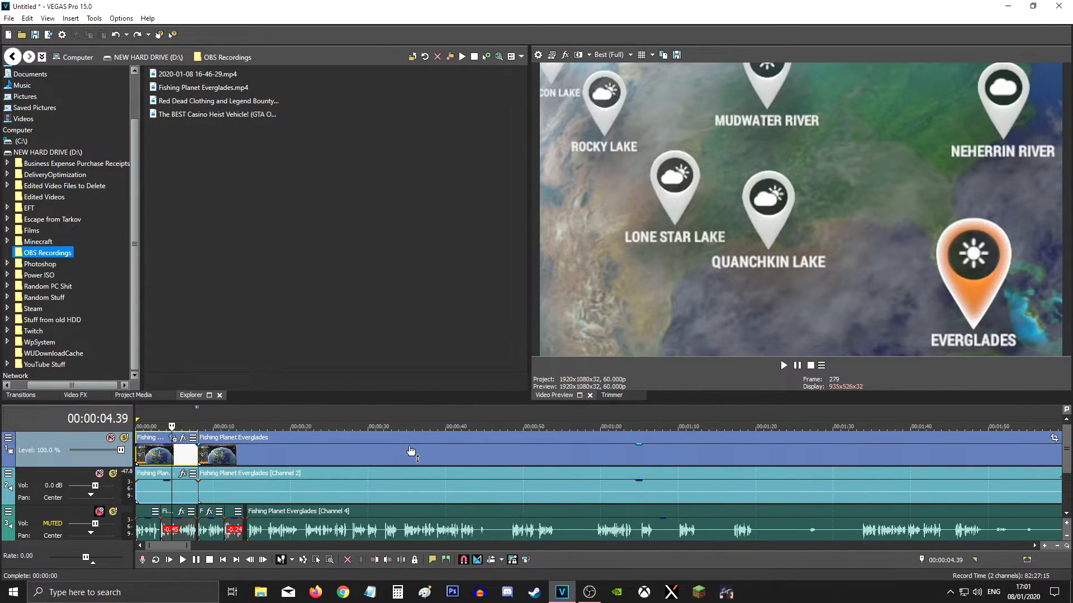
pyautogui.click(242, 487)
pyautogui.scroll(8, 413, 500)
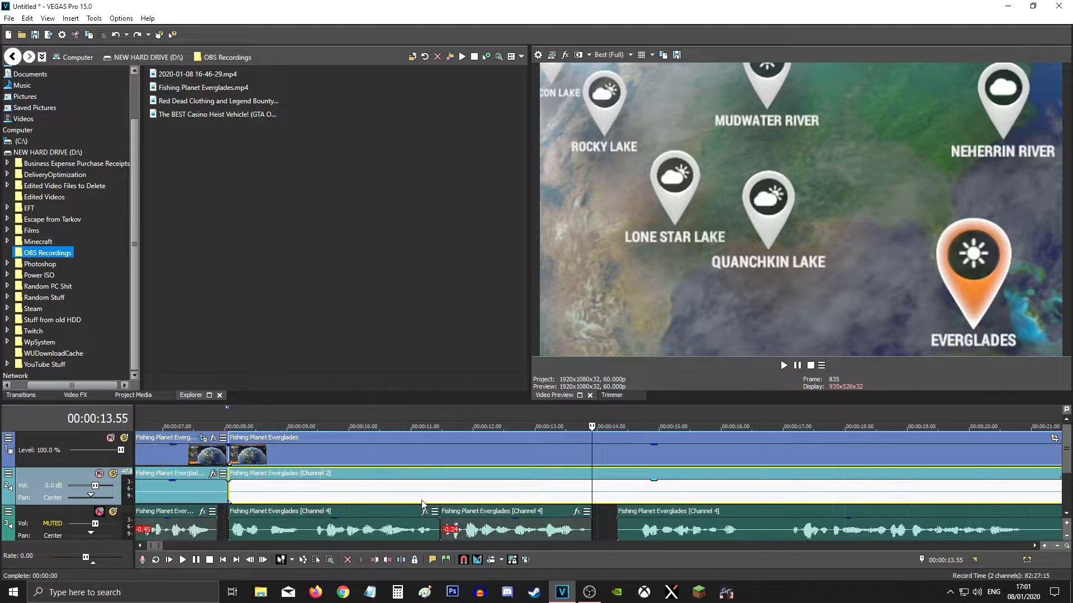
pyautogui.press('s')
# Unmute the Channel 4 track and delete all video and audio events after 00:00:13.55
pyautogui.click(665, 531)
pyautogui.scroll(-4, 606, 487)
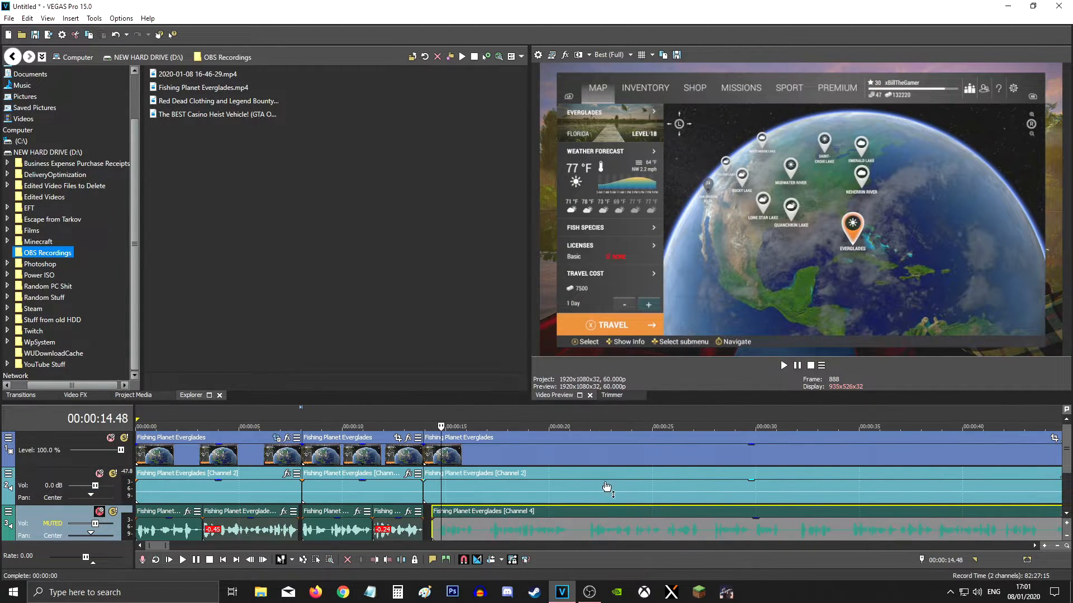
pyautogui.click(523, 448)
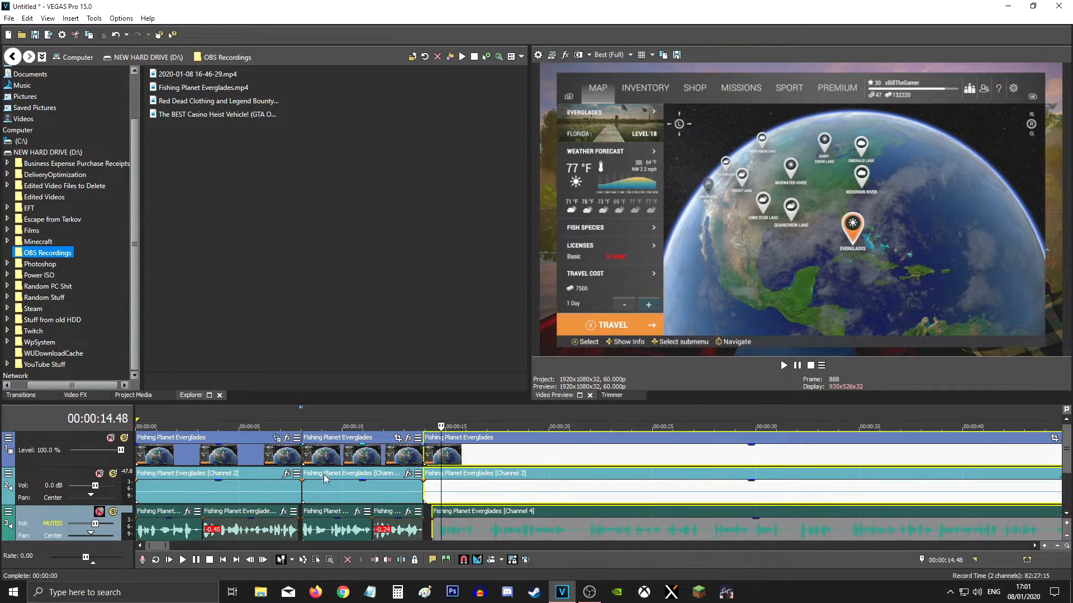
pyautogui.click(99, 511)
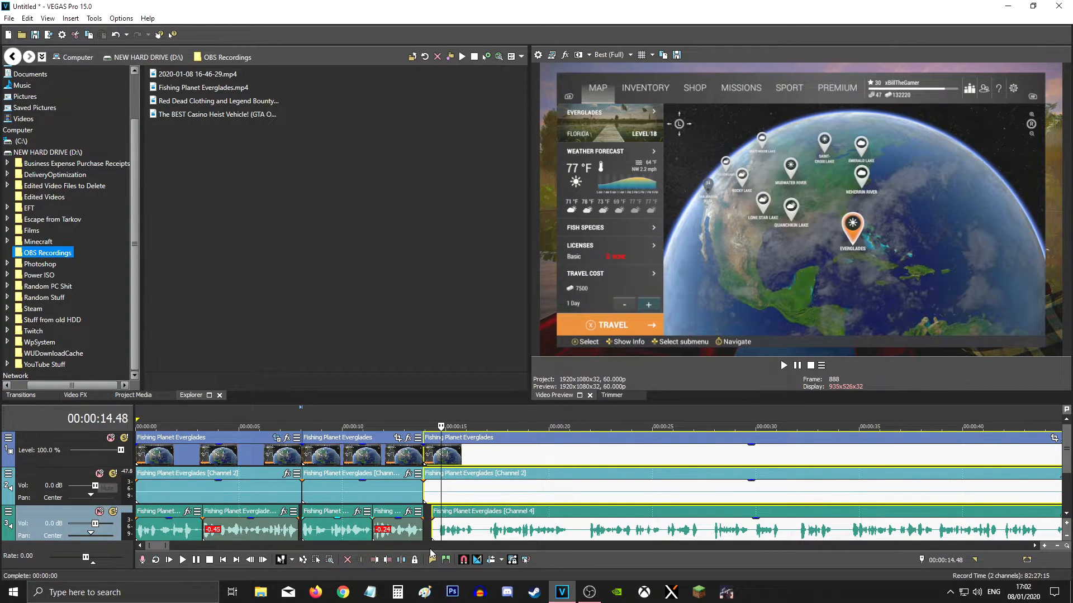
pyautogui.press('Delete')
pyautogui.scroll(-5, 421, 516)
pyautogui.scroll(-5, 422, 517)
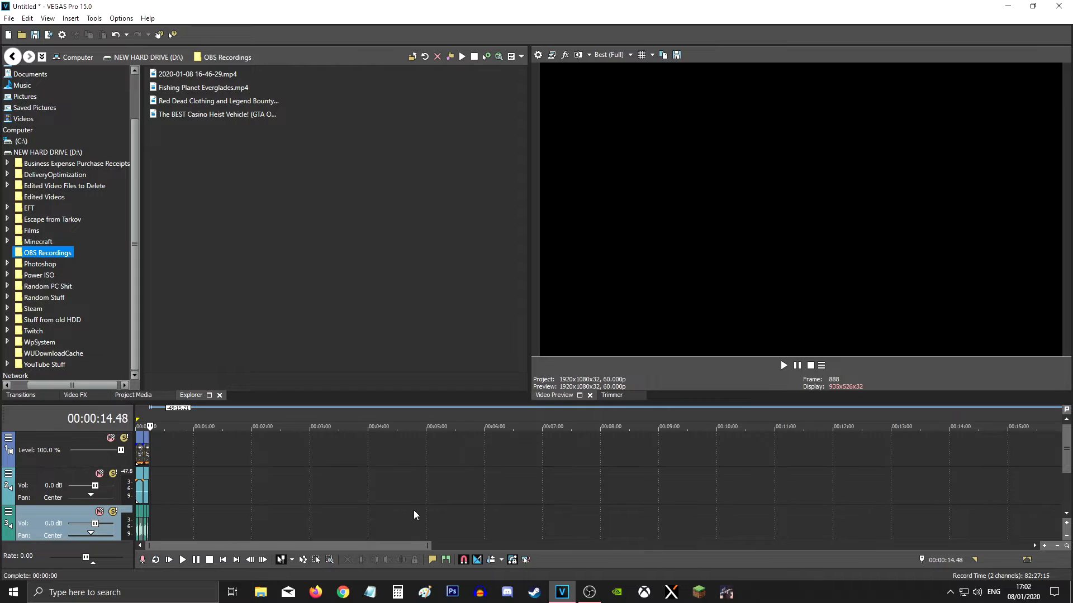
pyautogui.scroll(3, 238, 491)
pyautogui.scroll(5, 233, 490)
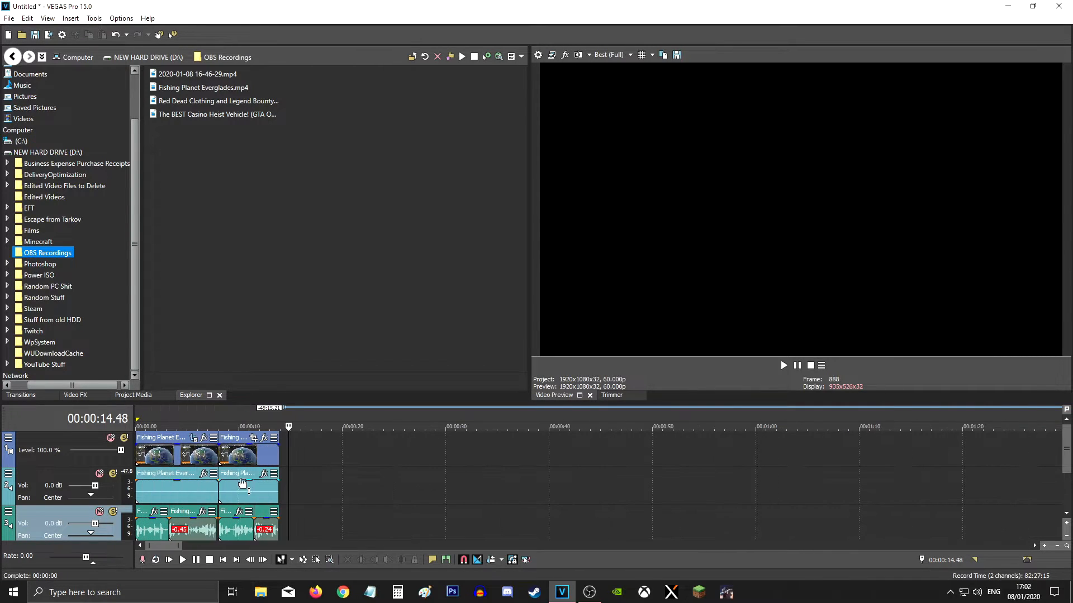
# Place the playhead at the end of the second video event and nudge it frame by frame around that end
pyautogui.click(277, 459)
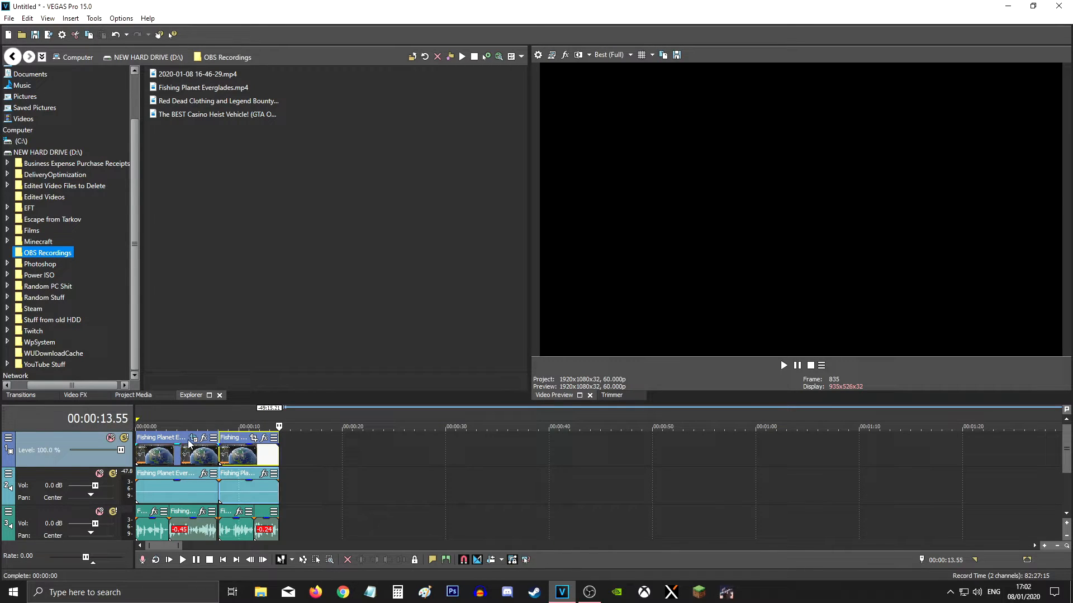
pyautogui.scroll(3, 306, 464)
pyautogui.scroll(2, 398, 469)
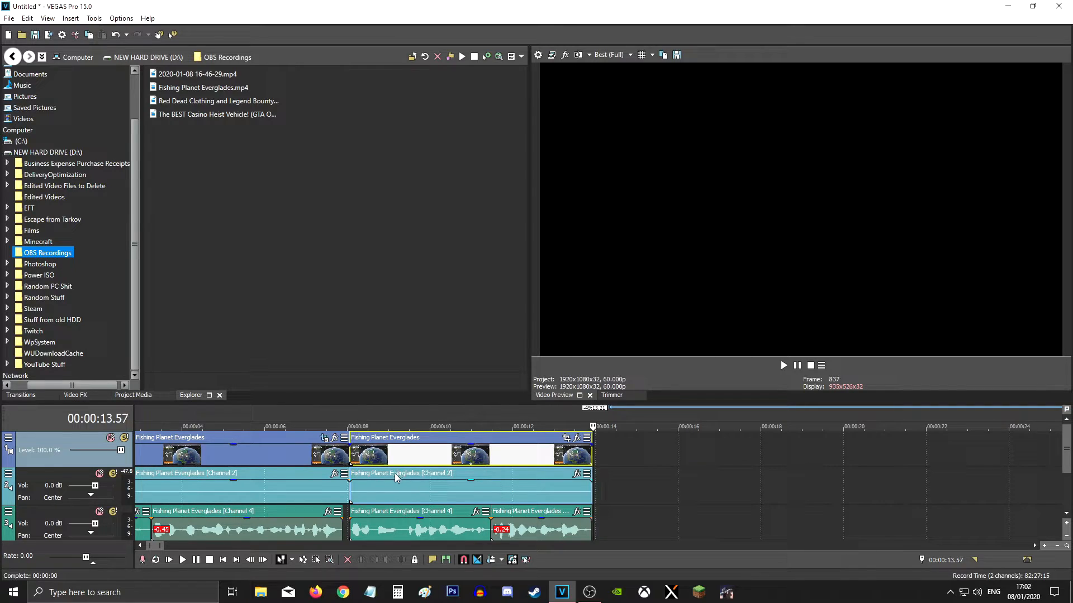
pyautogui.press('Right')
pyautogui.press('Right')
pyautogui.press('Left')
pyautogui.press('Right')
pyautogui.press('Left')
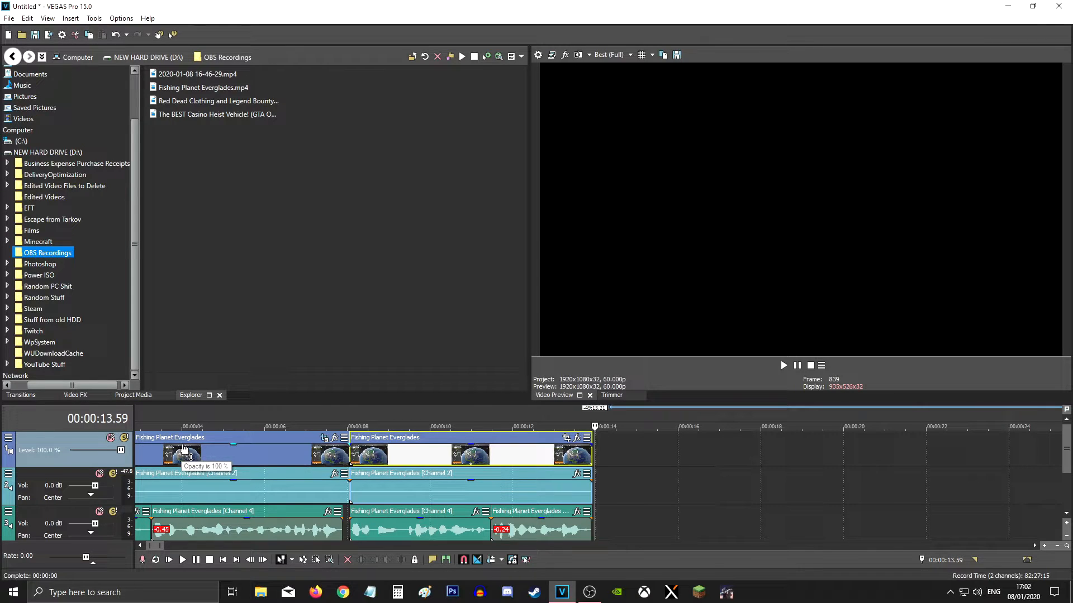
# Move the playhead between the start and the end of the remaining events to examine the extent of the edited video
pyautogui.scroll(-4, 214, 446)
pyautogui.click(214, 447)
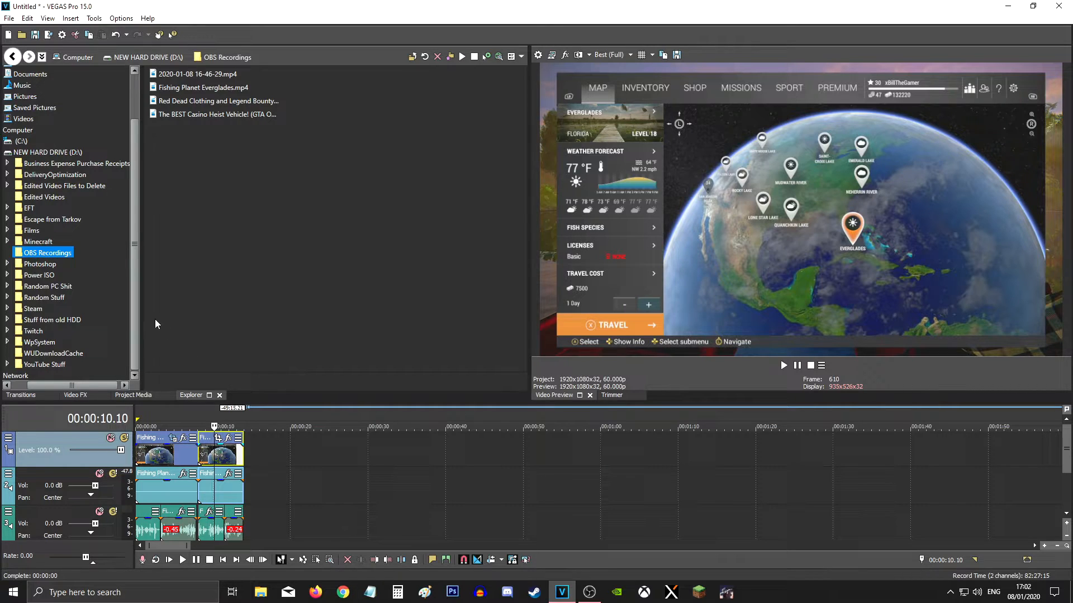
pyautogui.click(242, 452)
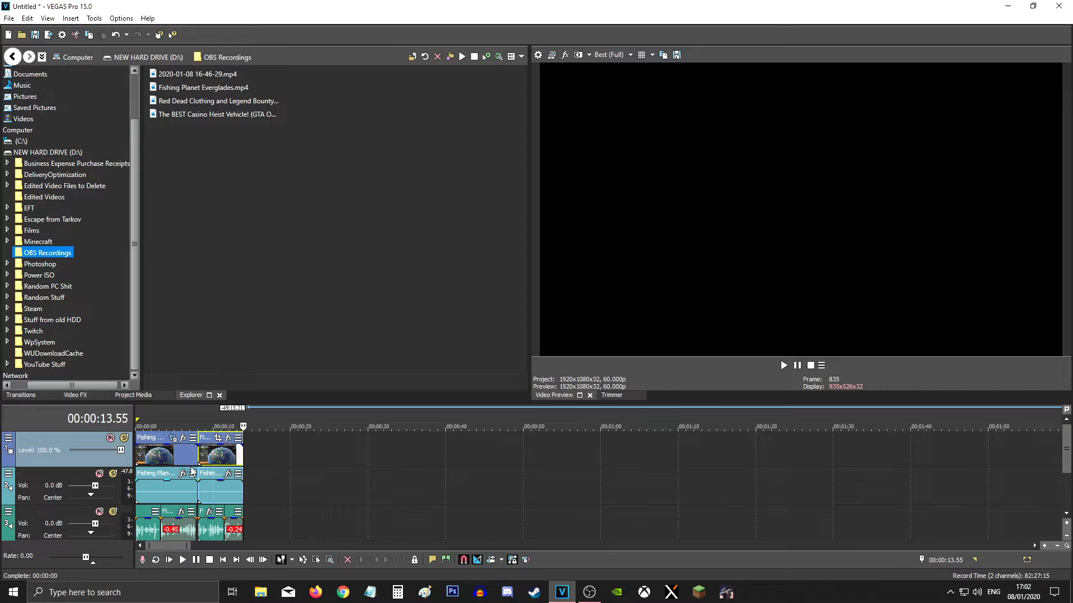
pyautogui.scroll(2, 202, 466)
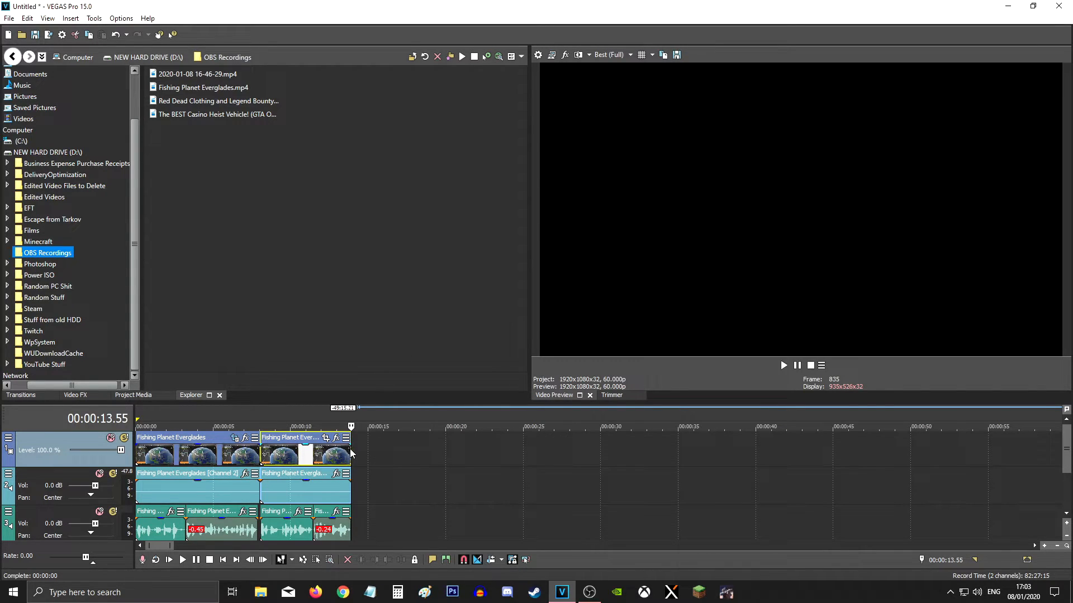
pyautogui.click(140, 453)
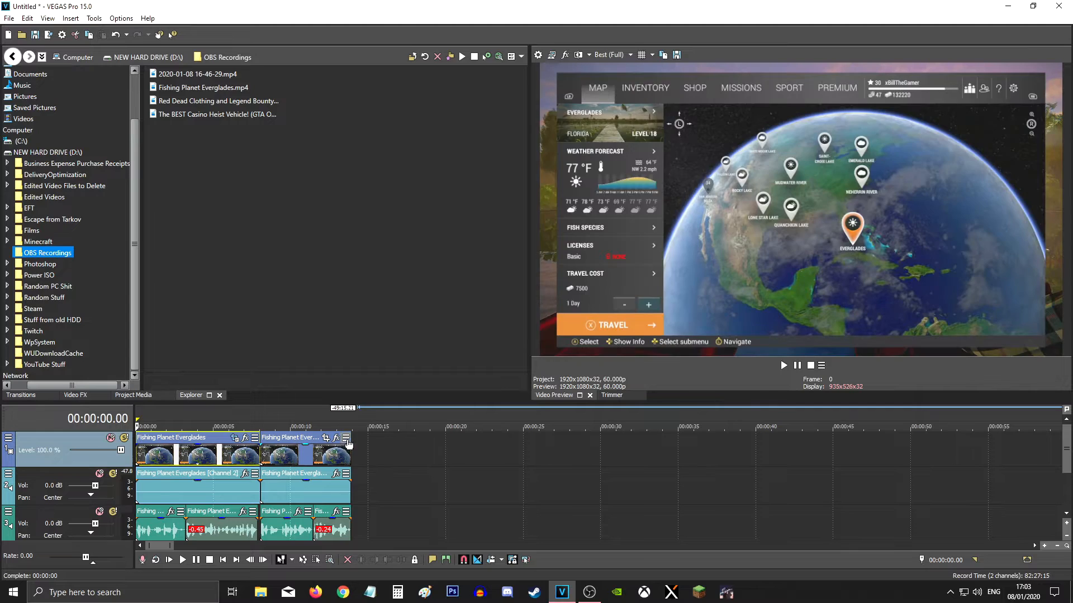
pyautogui.click(350, 442)
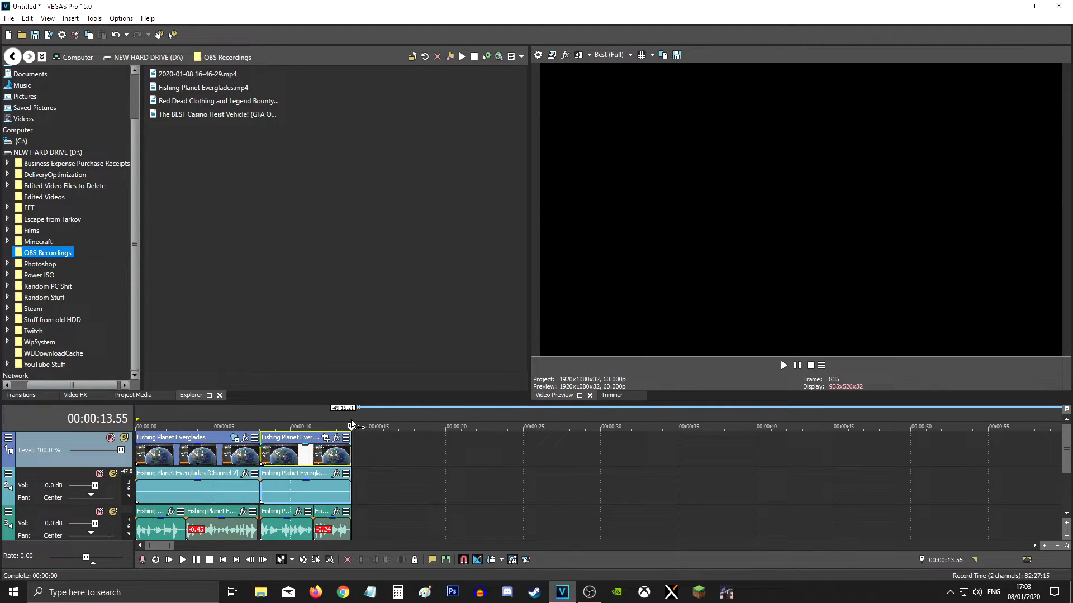
pyautogui.scroll(-10, 614, 462)
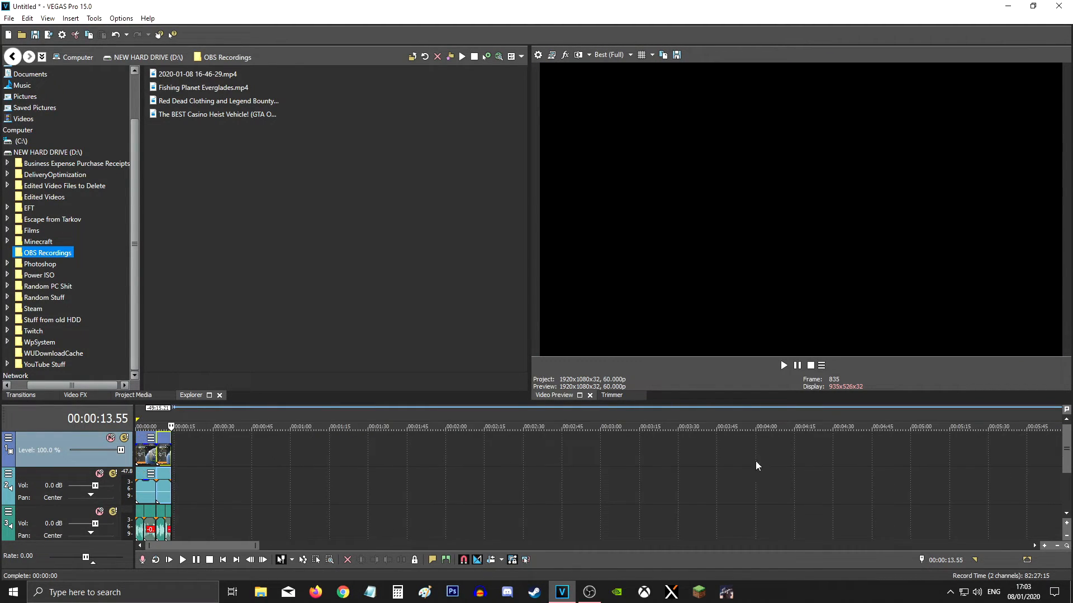
# Mark a time selection from 00:16:01.06 back to the project start, and move its start to about 00:02:04
pyautogui.click(873, 450)
pyautogui.scroll(-4, 800, 450)
pyautogui.click(755, 449)
pyautogui.scroll(5, 720, 459)
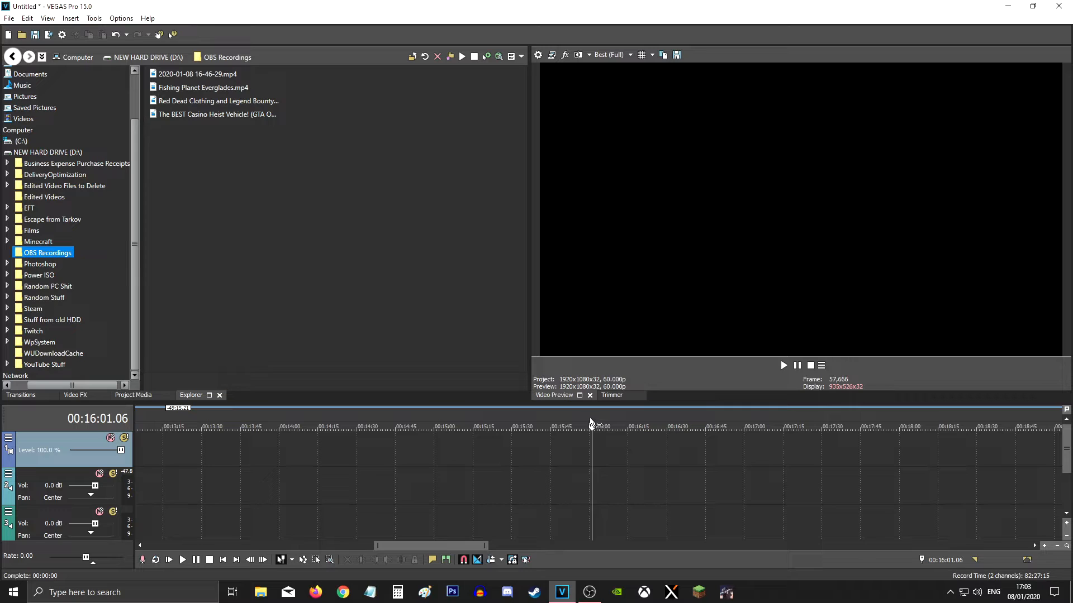
pyautogui.moveTo(592, 421); pyautogui.dragTo(37, 421)
pyautogui.click(171, 454)
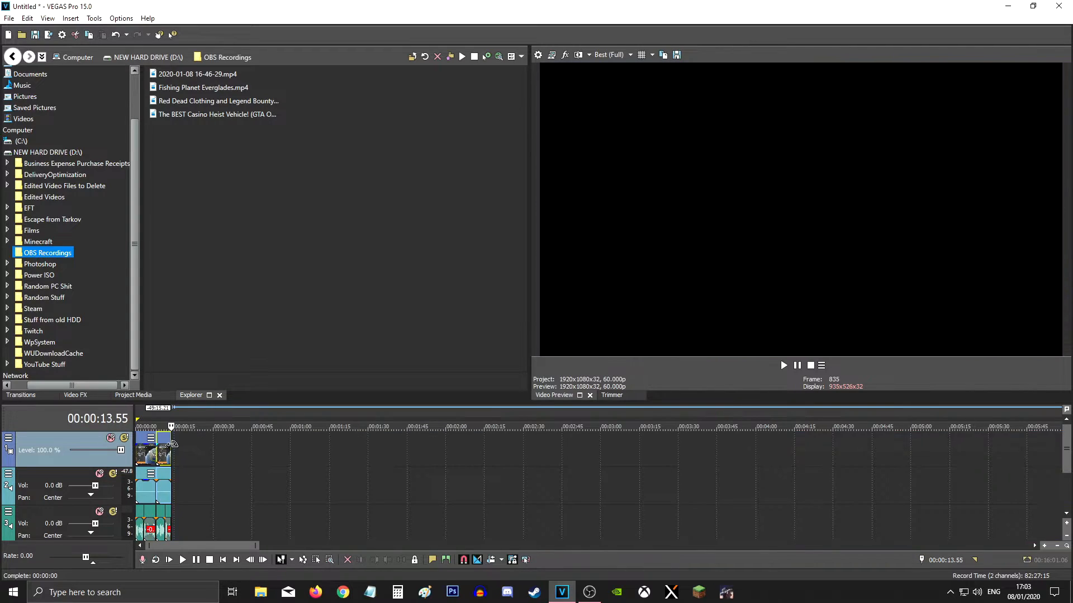
pyautogui.moveTo(139, 419); pyautogui.dragTo(457, 418)
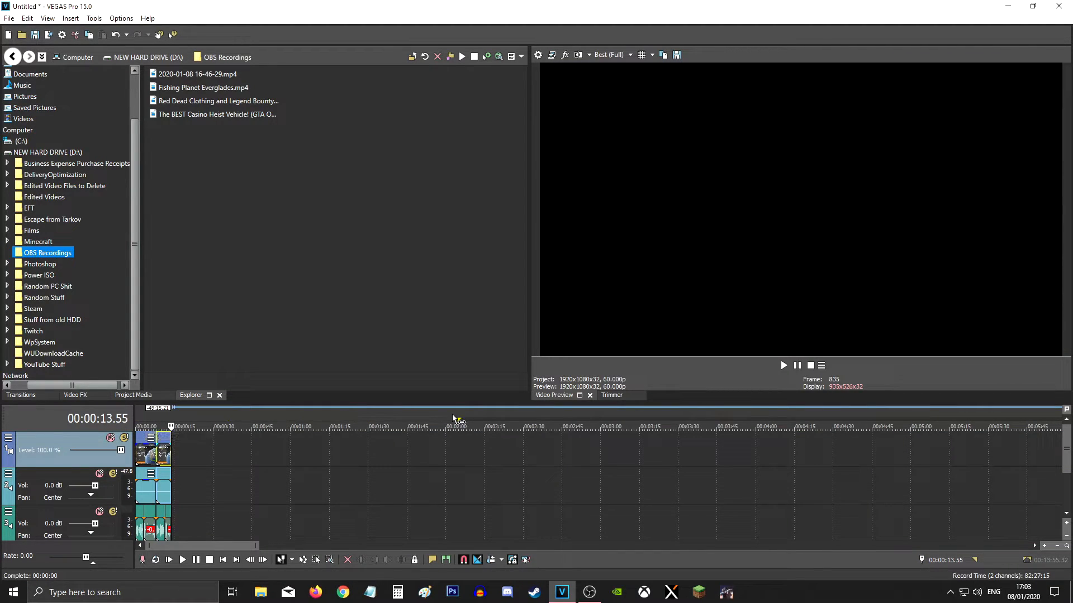
# Extend the end of the second video and Channel 2 events from the last cut to 00:00:14.02
pyautogui.click(144, 453)
pyautogui.scroll(4, 144, 453)
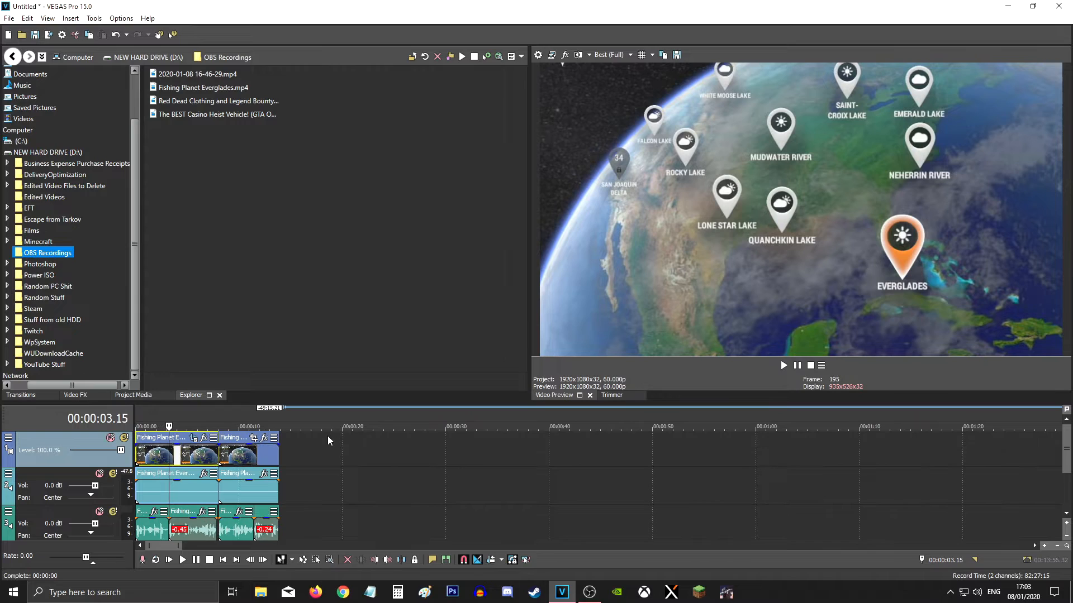
pyautogui.click(279, 451)
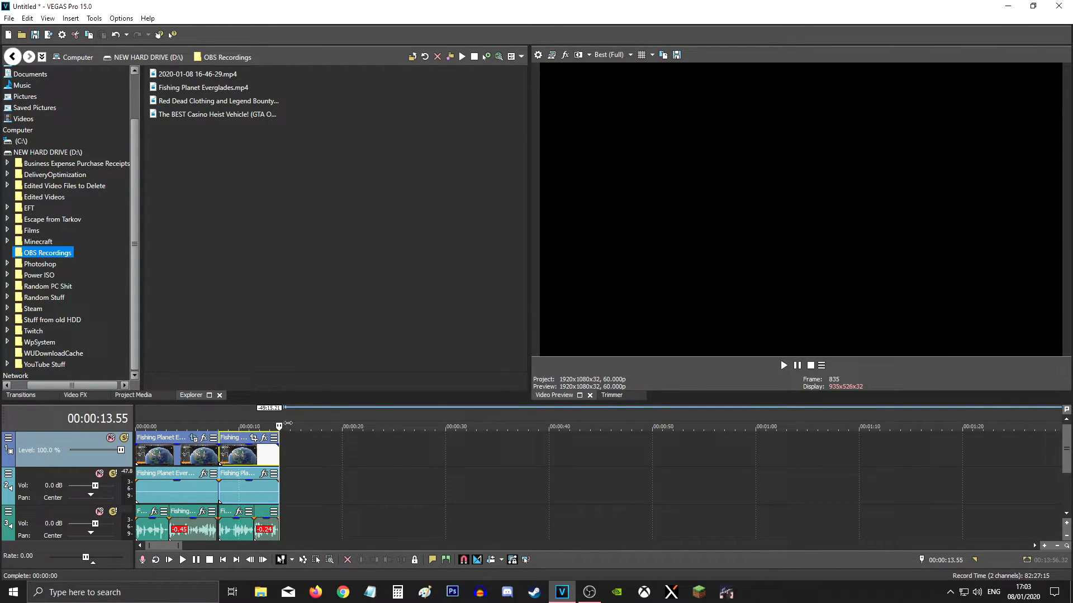
pyautogui.scroll(2, 457, 468)
pyautogui.scroll(2, 590, 530)
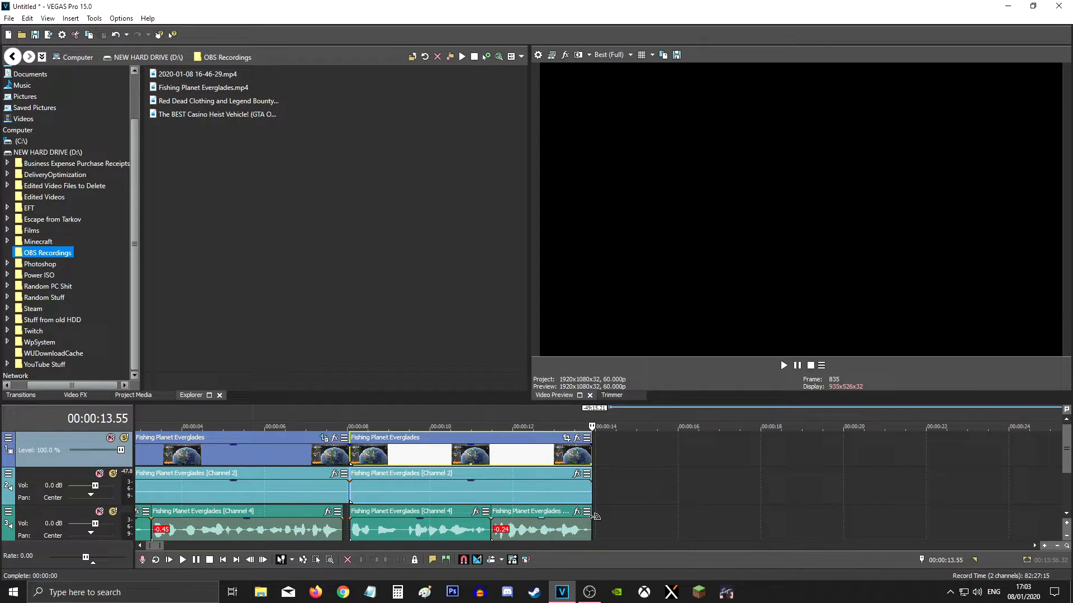
pyautogui.scroll(2, 590, 530)
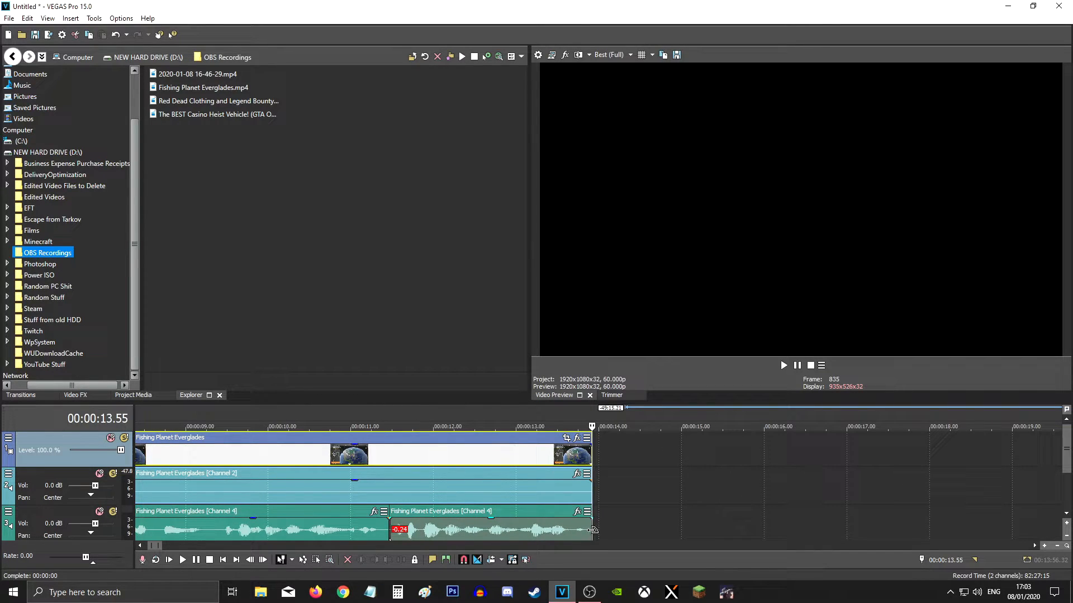
pyautogui.moveTo(589, 487); pyautogui.dragTo(599, 487)
pyautogui.click(570, 495)
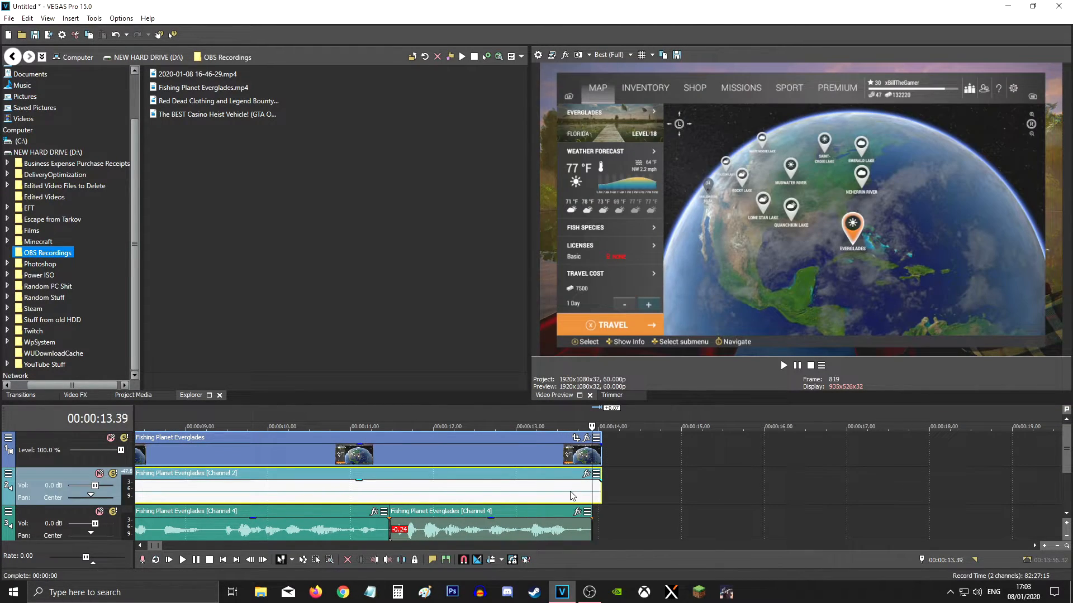
# Mark the time selection over the whole edit, from 00:00:14.02 back to 00:00:00.00, and return the playhead to its end
pyautogui.hotkey('ctrl', 'End')
pyautogui.scroll(-1, 578, 449)
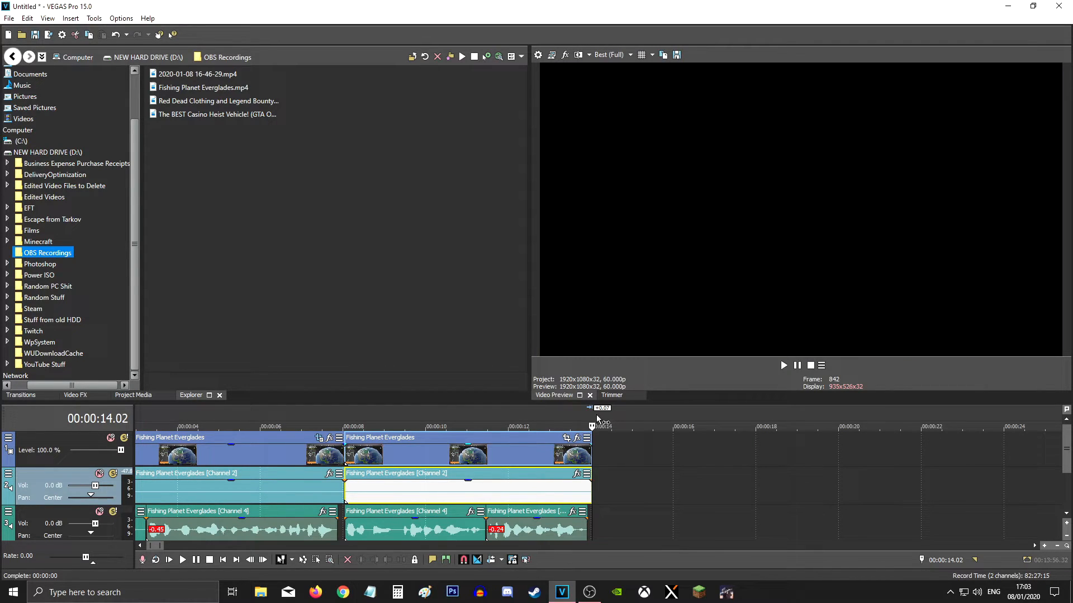
pyautogui.moveTo(592, 423); pyautogui.dragTo(108, 428)
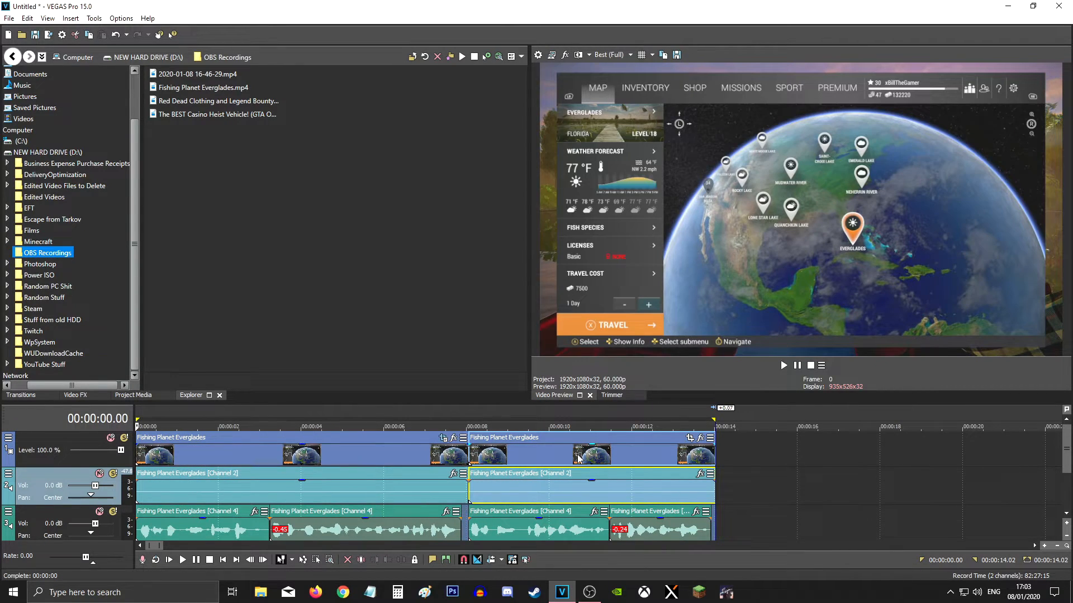
pyautogui.press('End')
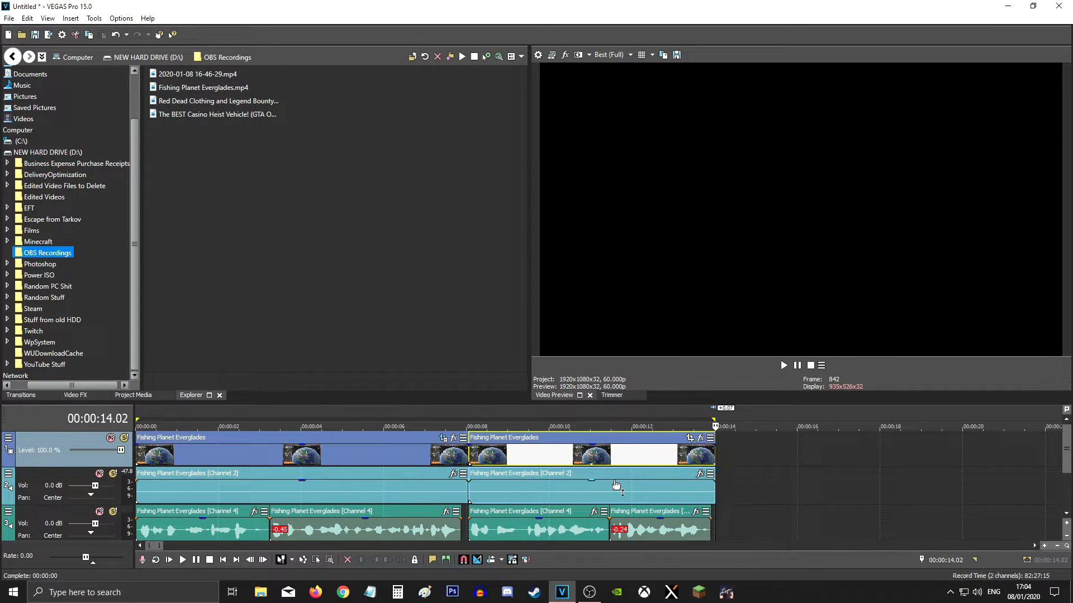
# Place the playhead at 00:00:10.49 in the second video event and open the Render As settings for the edit
pyautogui.click(582, 456)
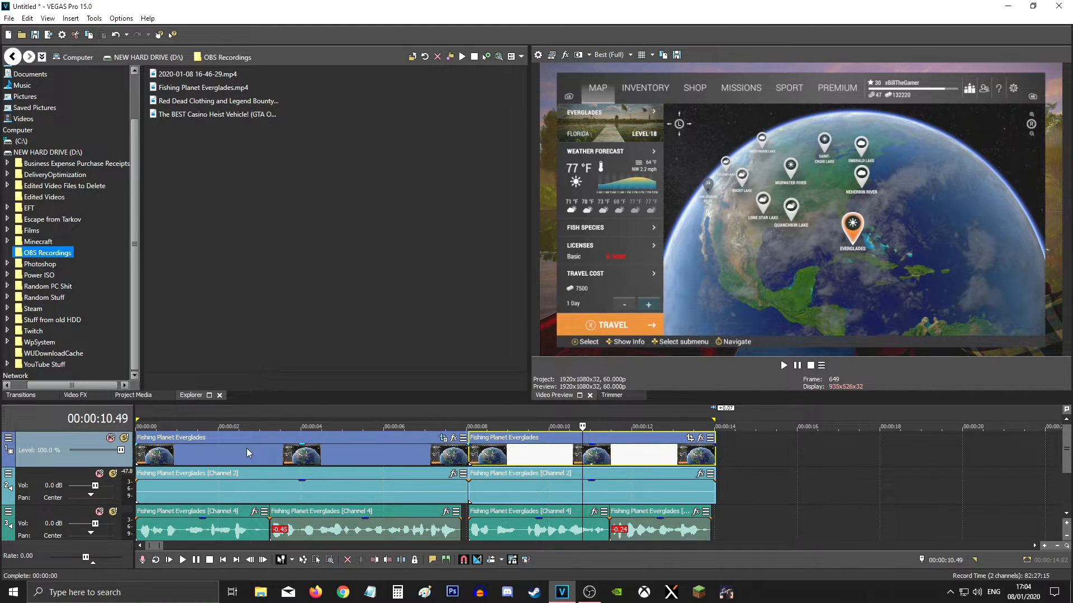
pyautogui.click(9, 20)
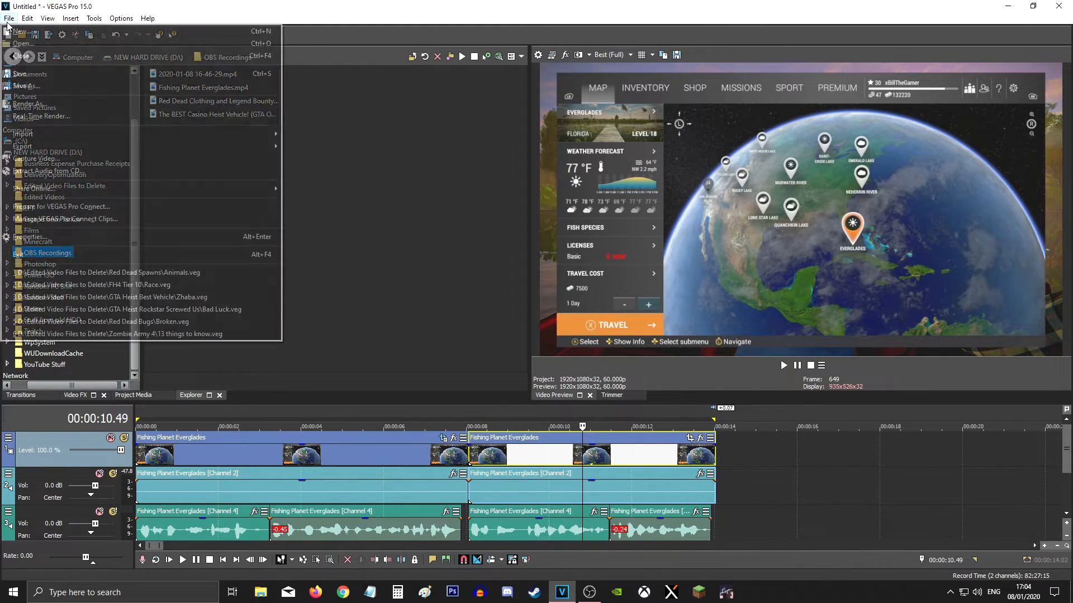
pyautogui.click(37, 105)
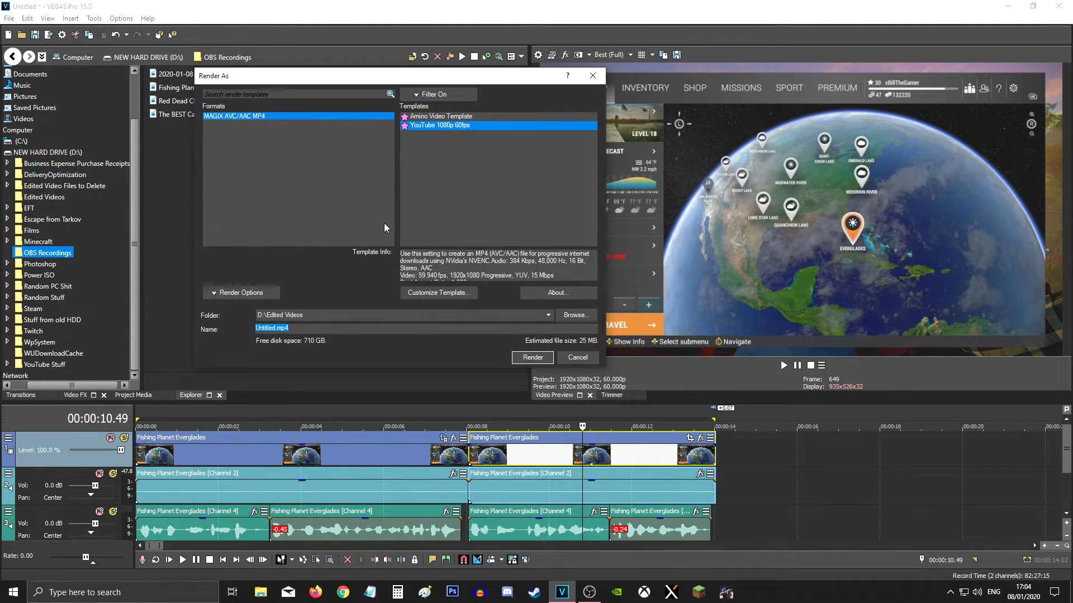
# Turn off the favorites-only filter and look through the full list of MAGIX AVC/AAC MP4 render templates
pyautogui.click(422, 98)
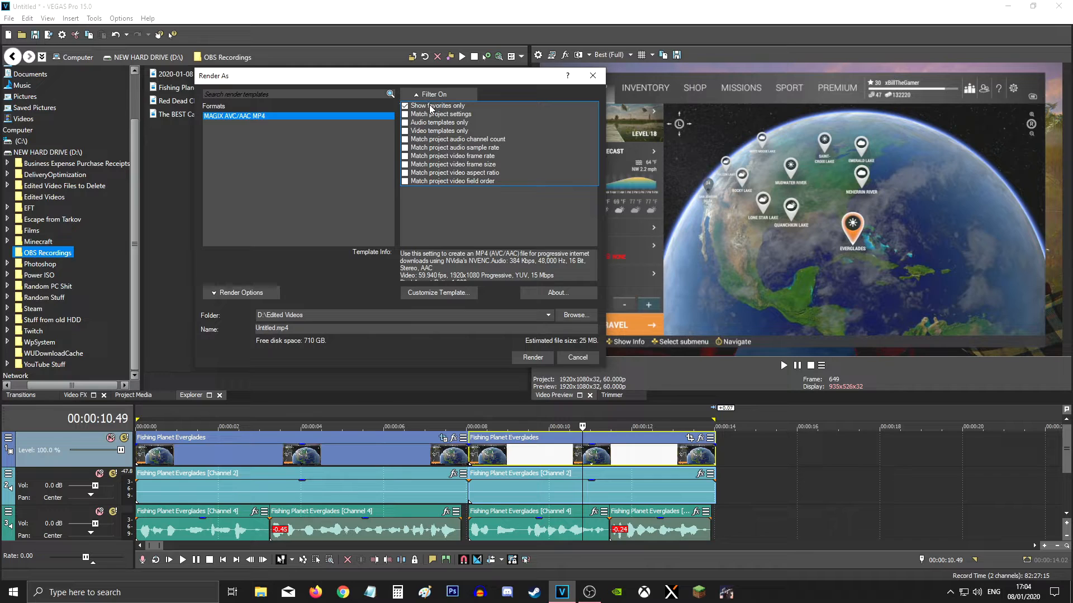
pyautogui.click(430, 107)
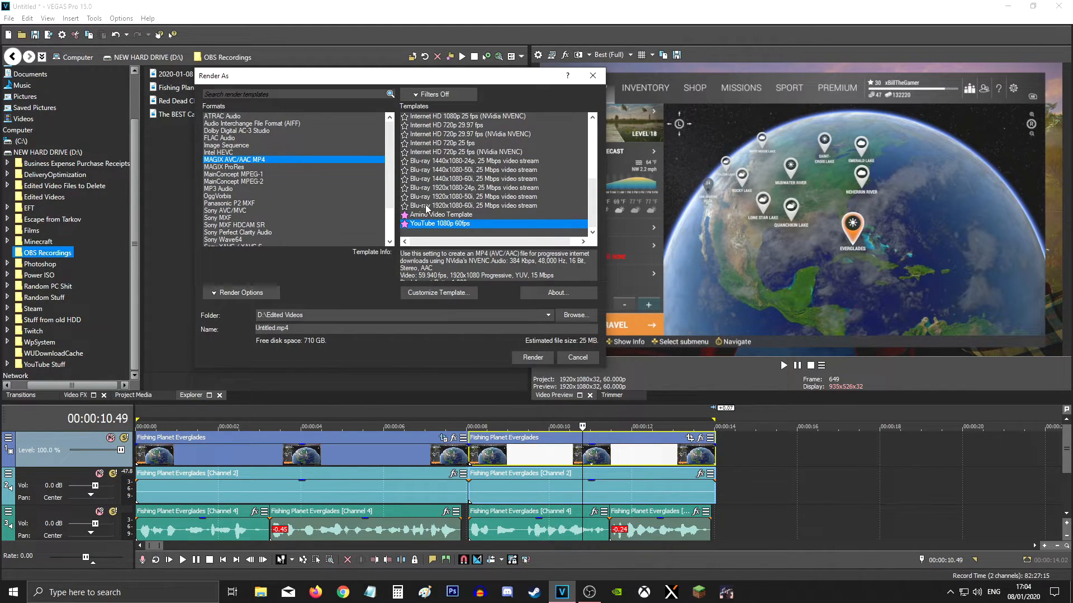
pyautogui.scroll(3, 428, 209)
pyautogui.scroll(-2, 262, 176)
pyautogui.scroll(2, 271, 177)
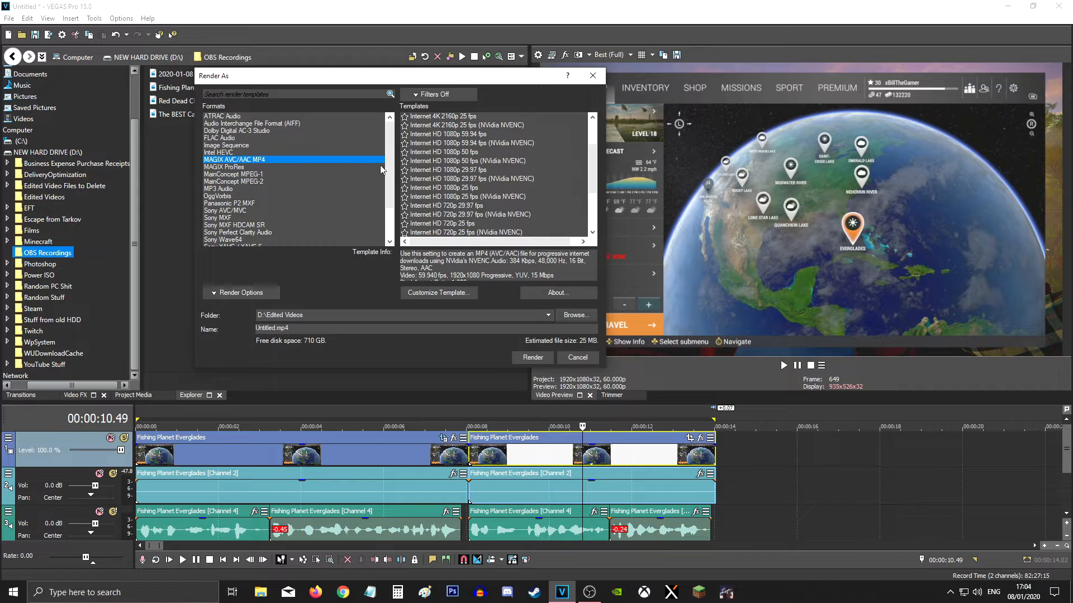
pyautogui.scroll(-3, 462, 148)
pyautogui.scroll(6, 463, 146)
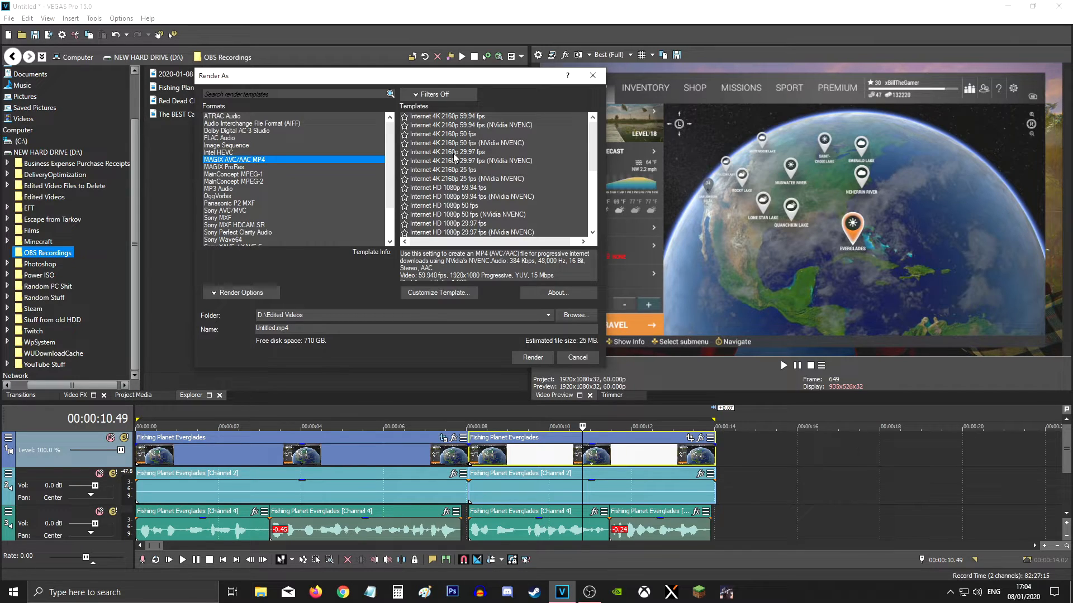
# Filter the render templates to show favorites only
pyautogui.click(433, 94)
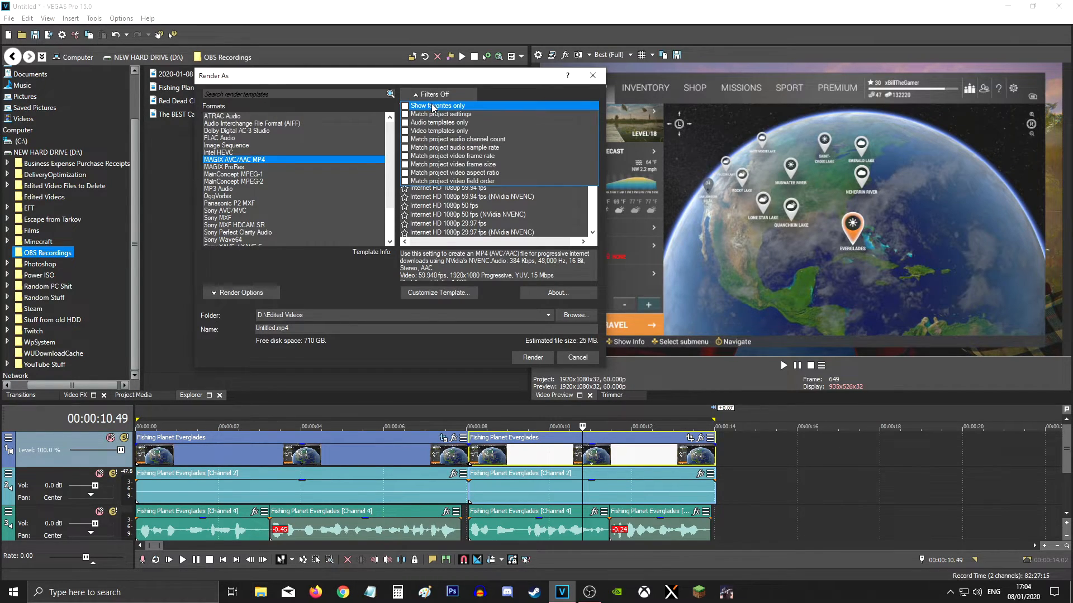
pyautogui.click(428, 100)
pyautogui.scroll(-5, 462, 189)
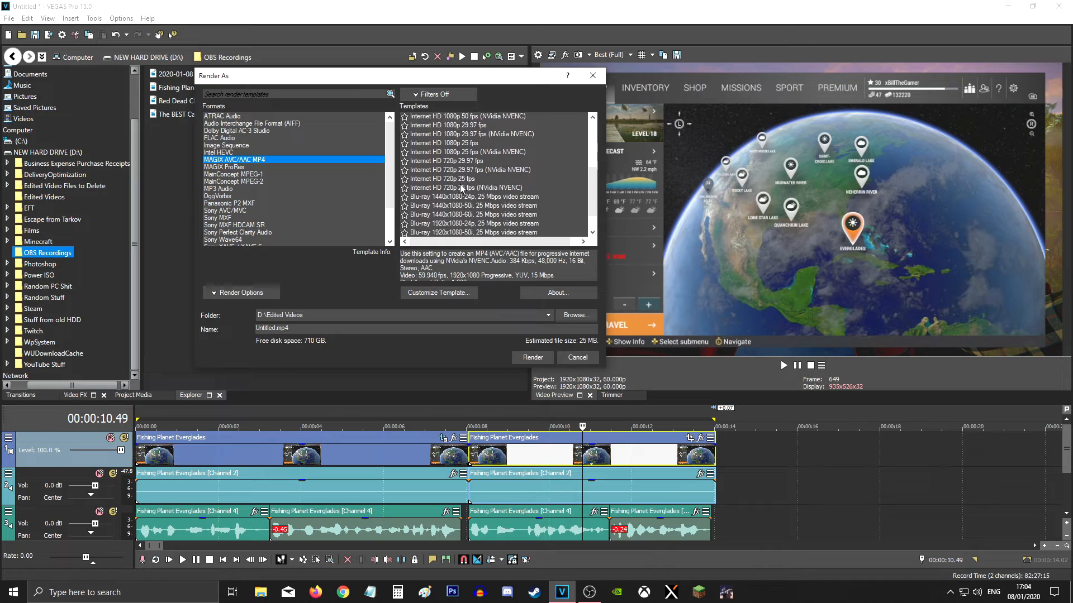
pyautogui.click(444, 96)
pyautogui.click(428, 107)
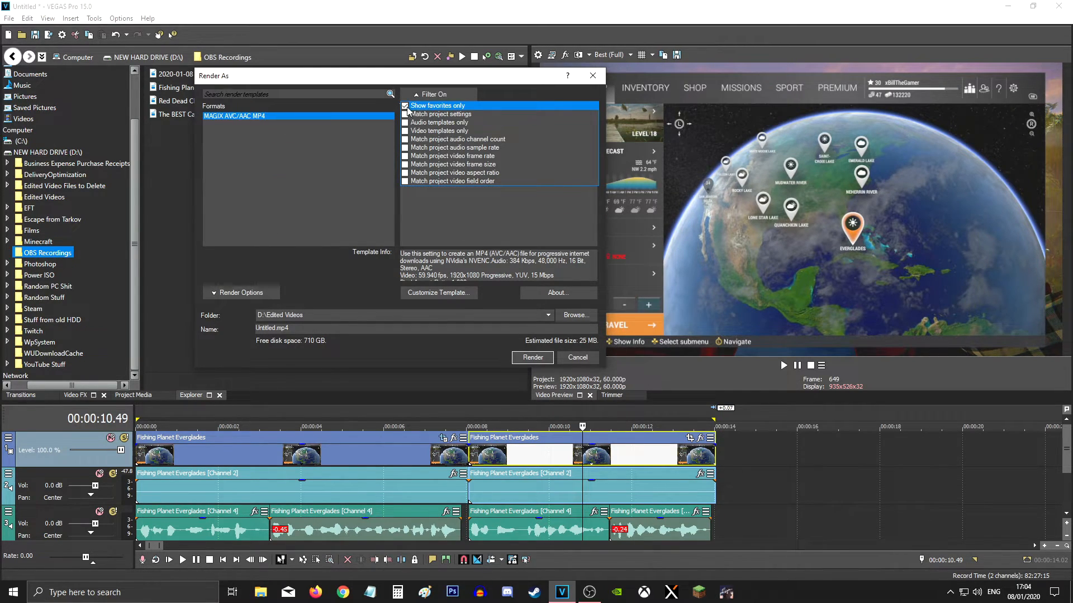
pyautogui.click(425, 95)
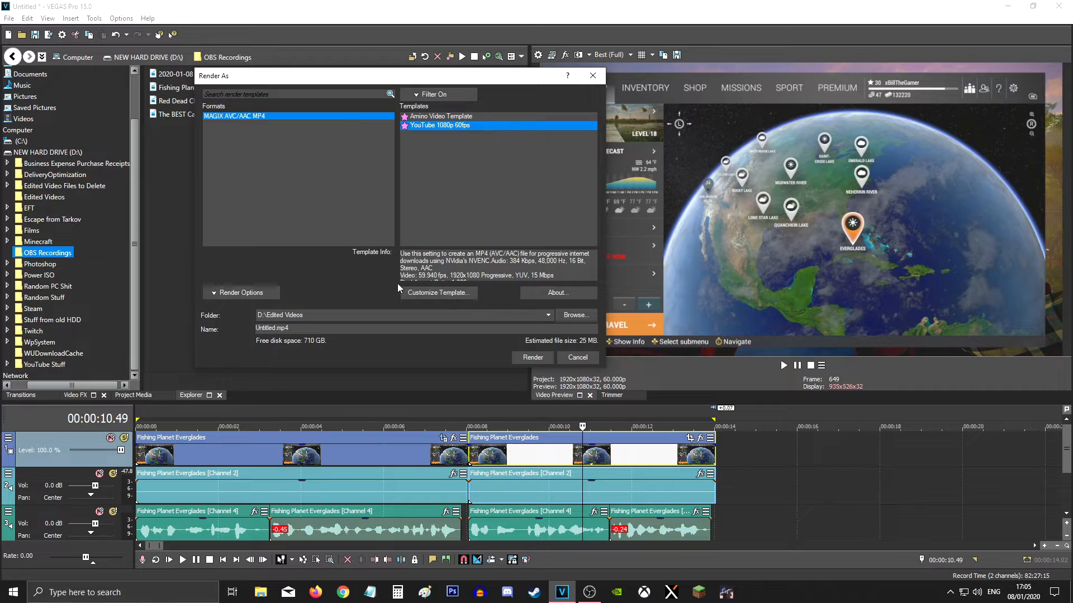
# Examine the project, system, audio and video settings of the YouTube 1080p 60fps template, and accept them as they are
pyautogui.click(427, 293)
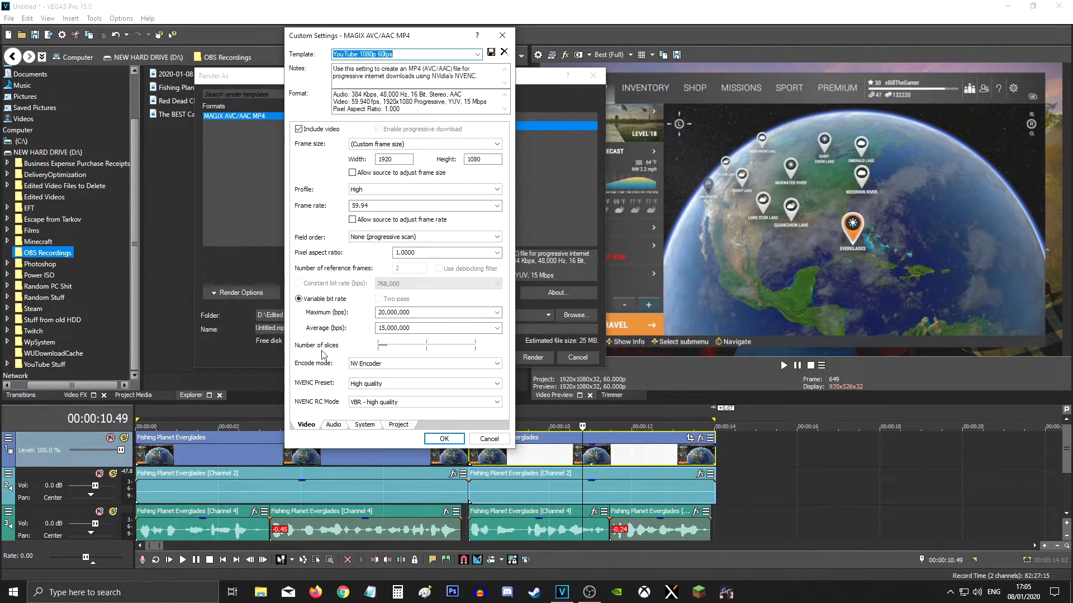
pyautogui.click(381, 424)
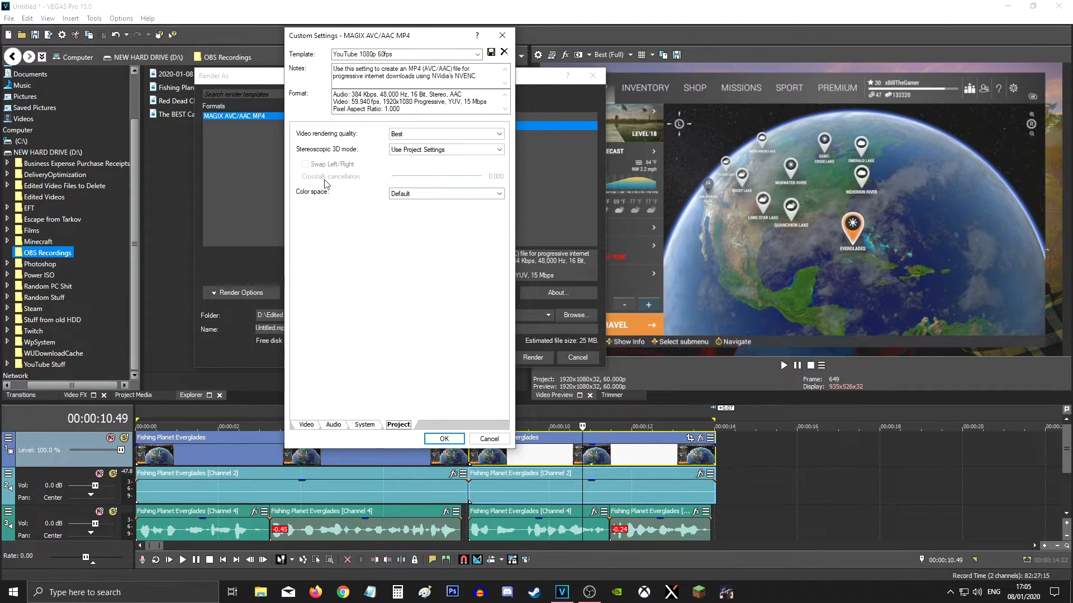
pyautogui.click(364, 424)
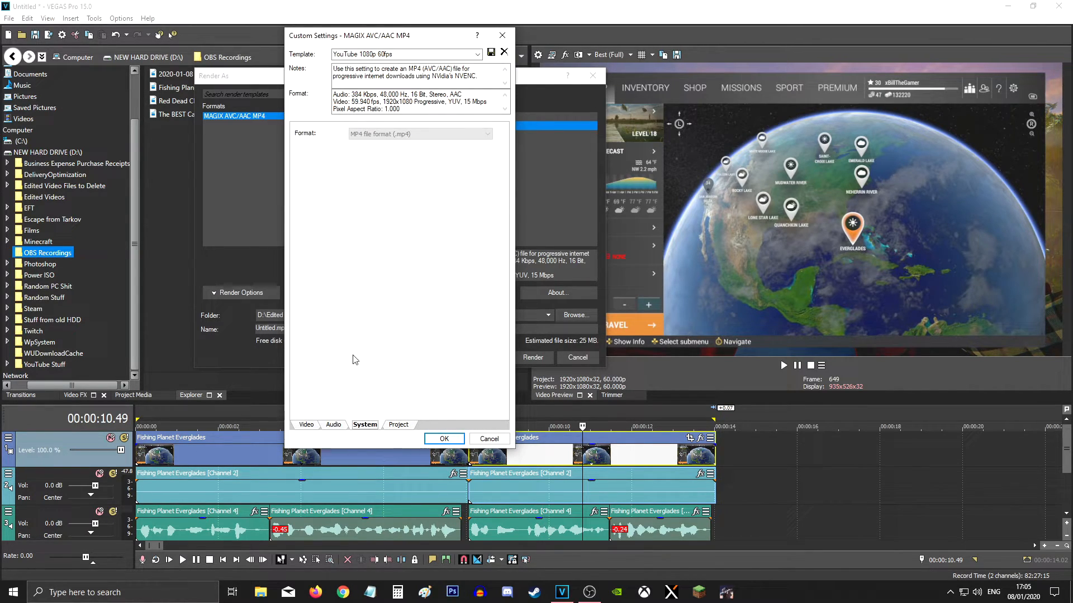
pyautogui.click(339, 427)
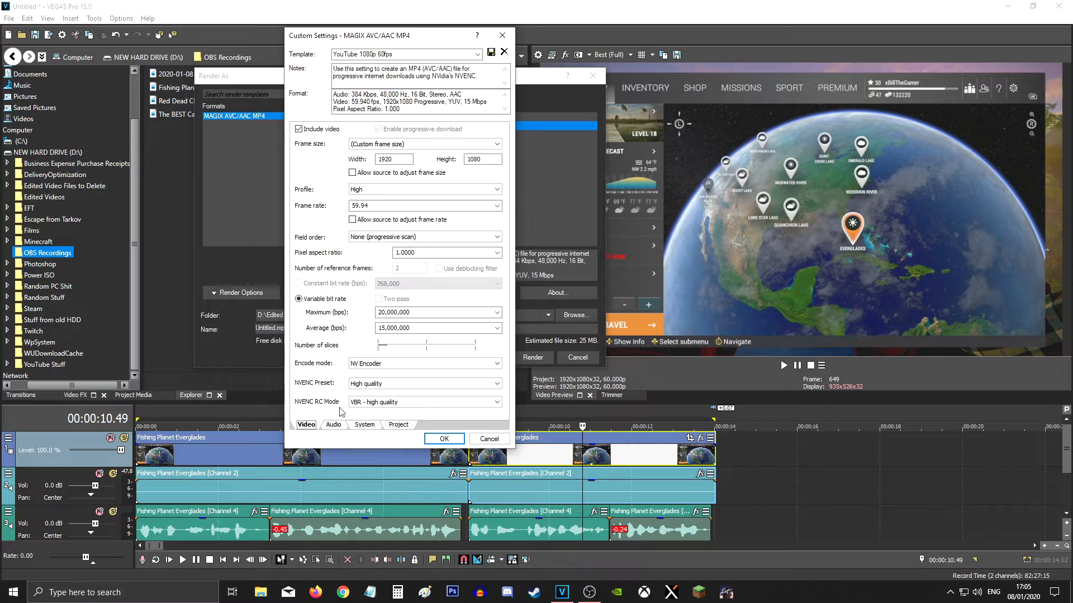
pyautogui.click(336, 424)
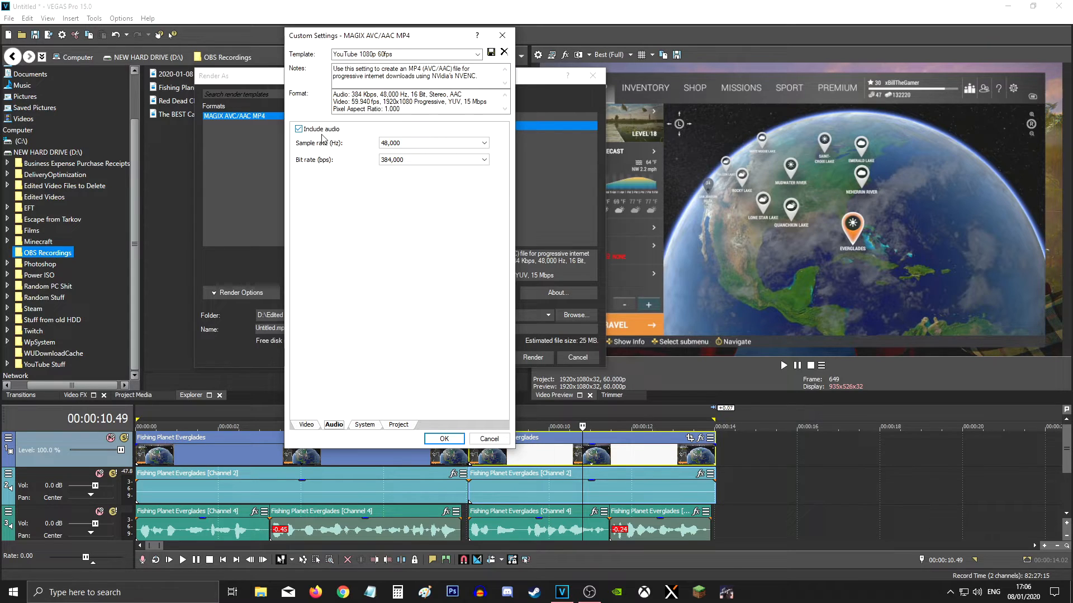
pyautogui.click(306, 426)
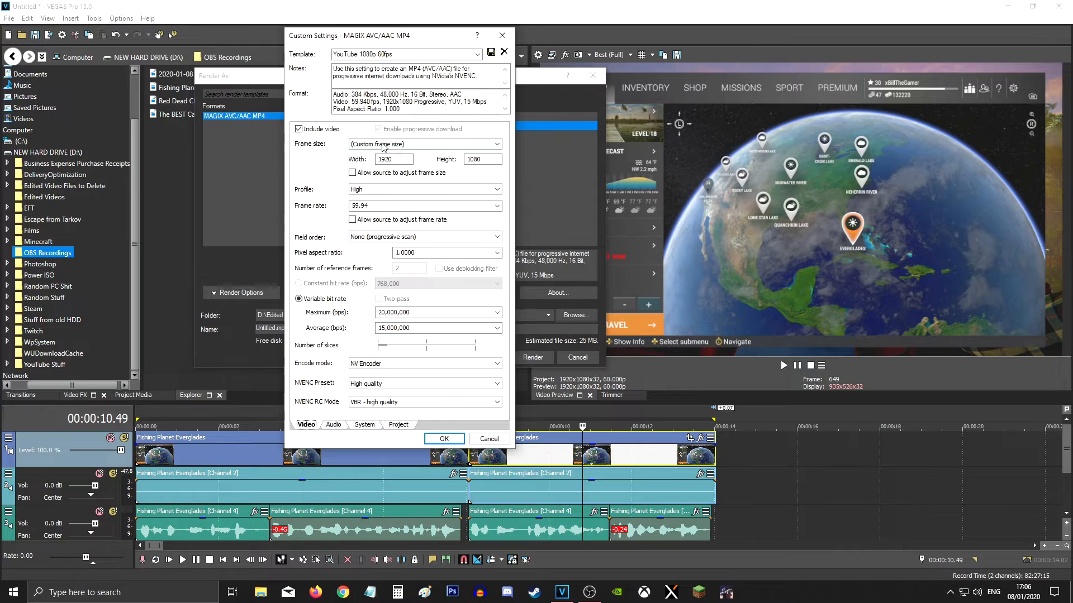
pyautogui.click(378, 162)
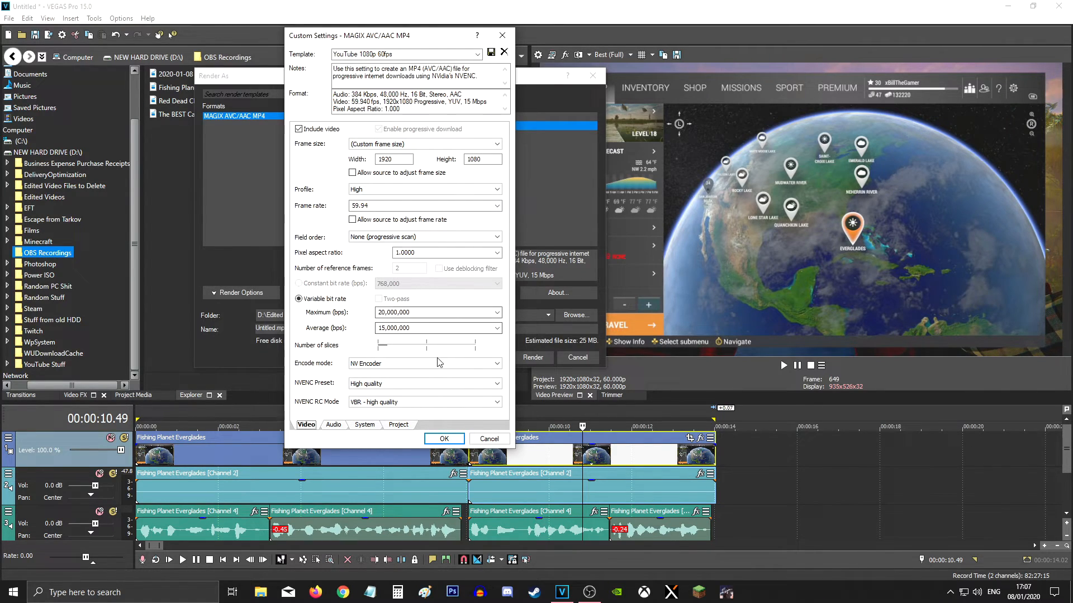
pyautogui.click(444, 439)
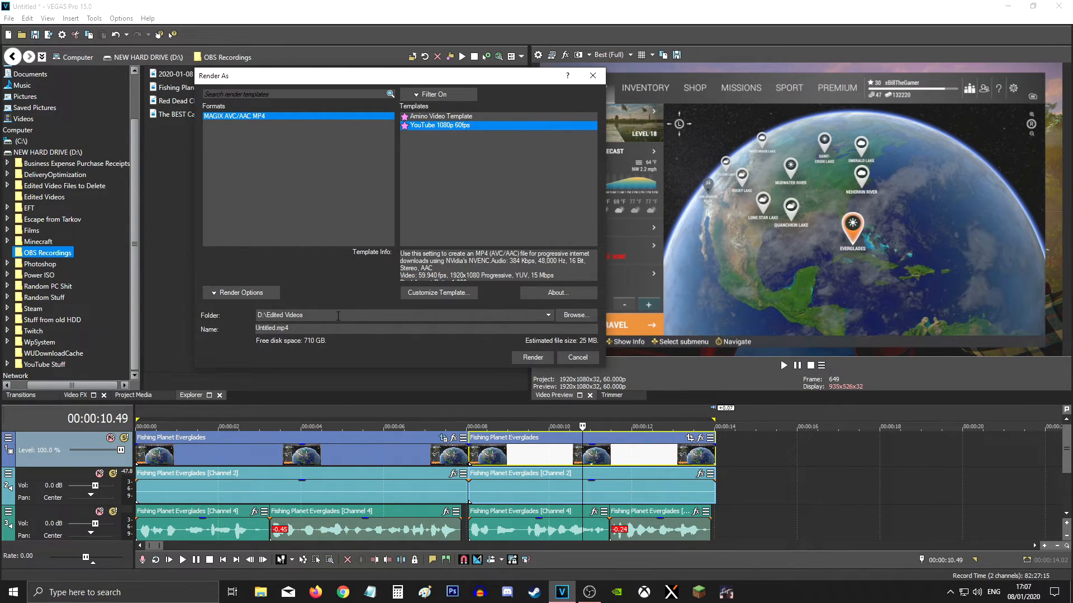
# Check the output file name for the render and leave Render As without rendering
pyautogui.click(304, 328)
pyautogui.moveTo(275, 329); pyautogui.dragTo(290, 328)
pyautogui.click(572, 360)
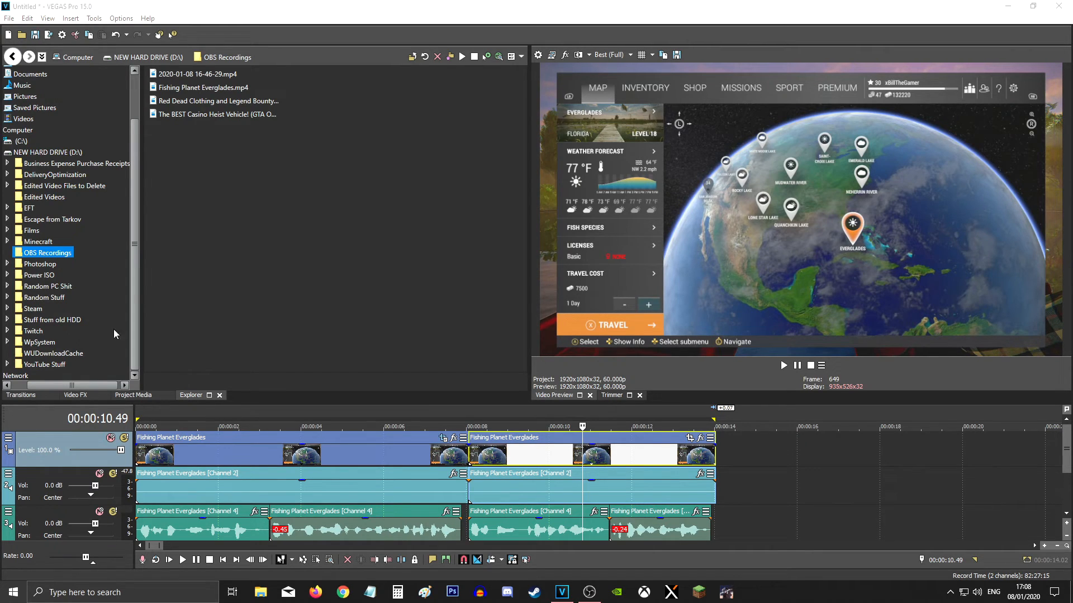
# In File Explorer, examine the saved project files in D:\Edited Video Files to Delete\Red Dead Spawns, and close the window
pyautogui.click(13, 592)
pyautogui.click(217, 275)
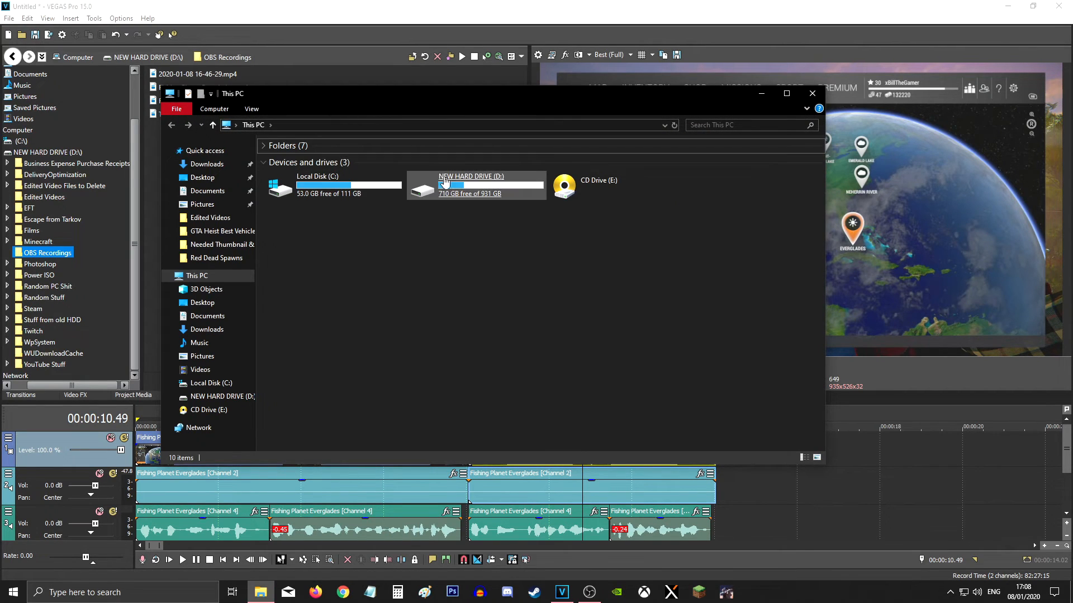
pyautogui.click(447, 187)
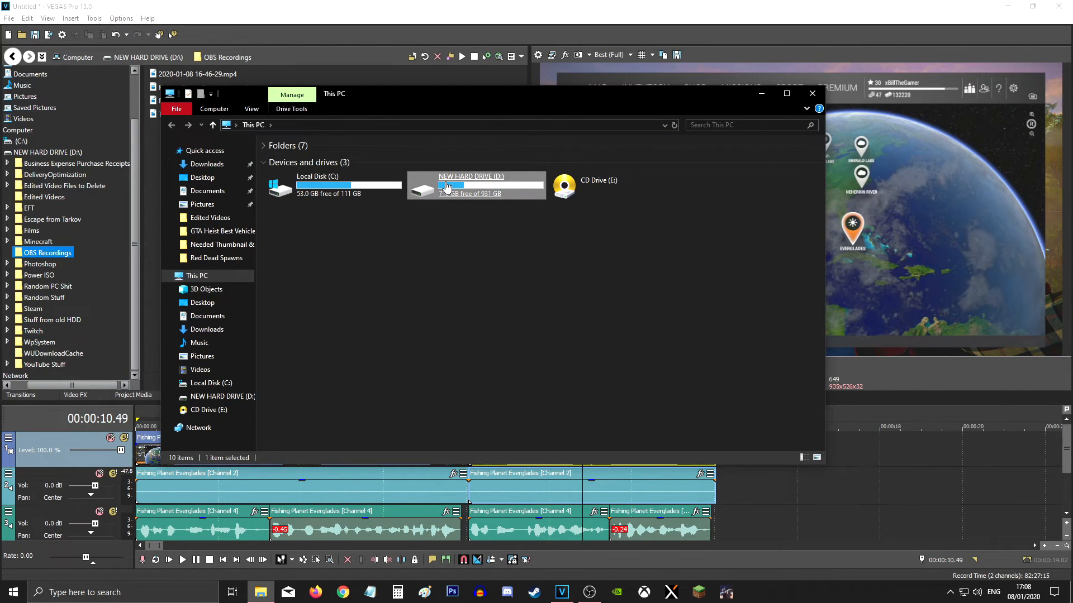
pyautogui.doubleClick(447, 187)
pyautogui.doubleClick(335, 182)
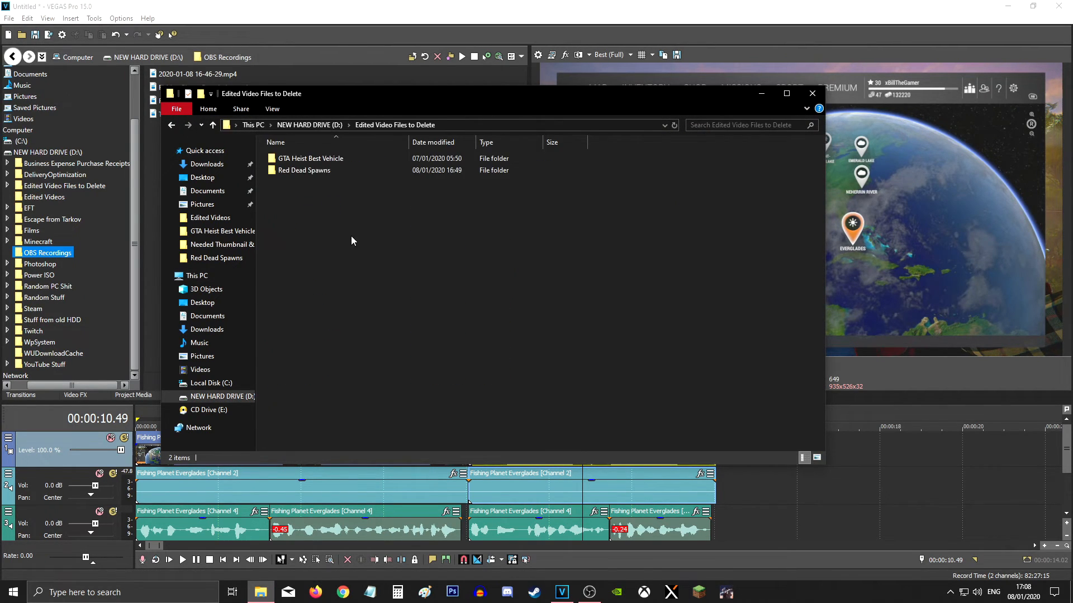
pyautogui.doubleClick(315, 172)
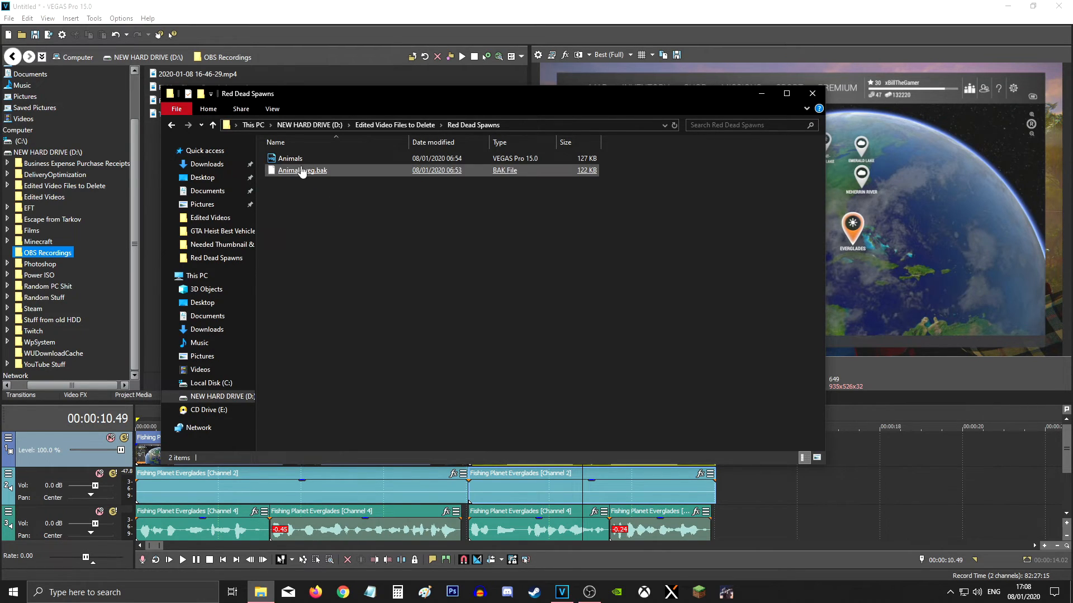
pyautogui.click(294, 160)
pyautogui.click(367, 237)
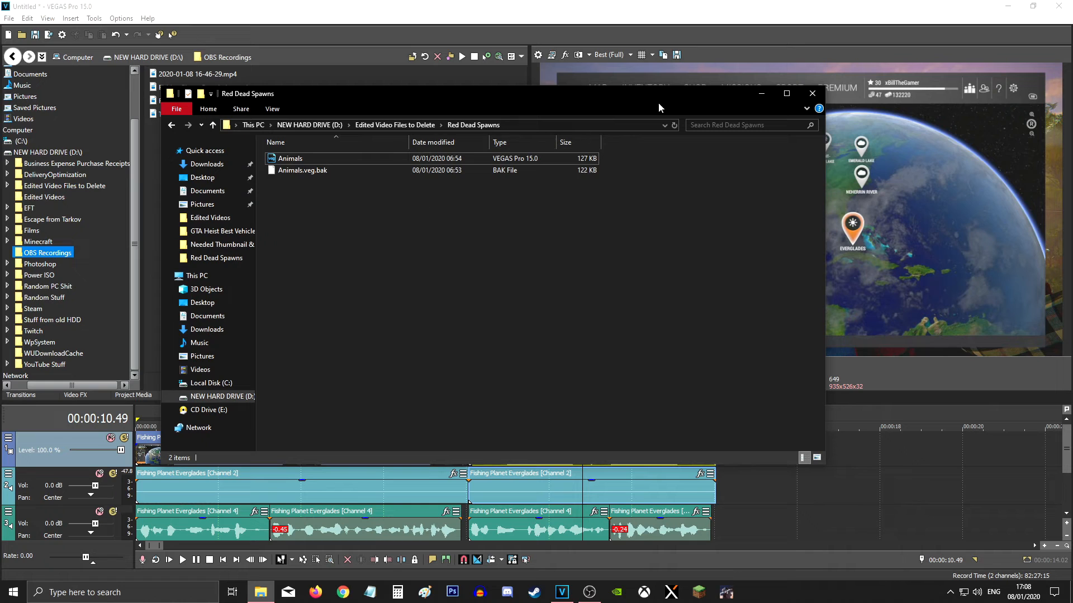
pyautogui.click(812, 93)
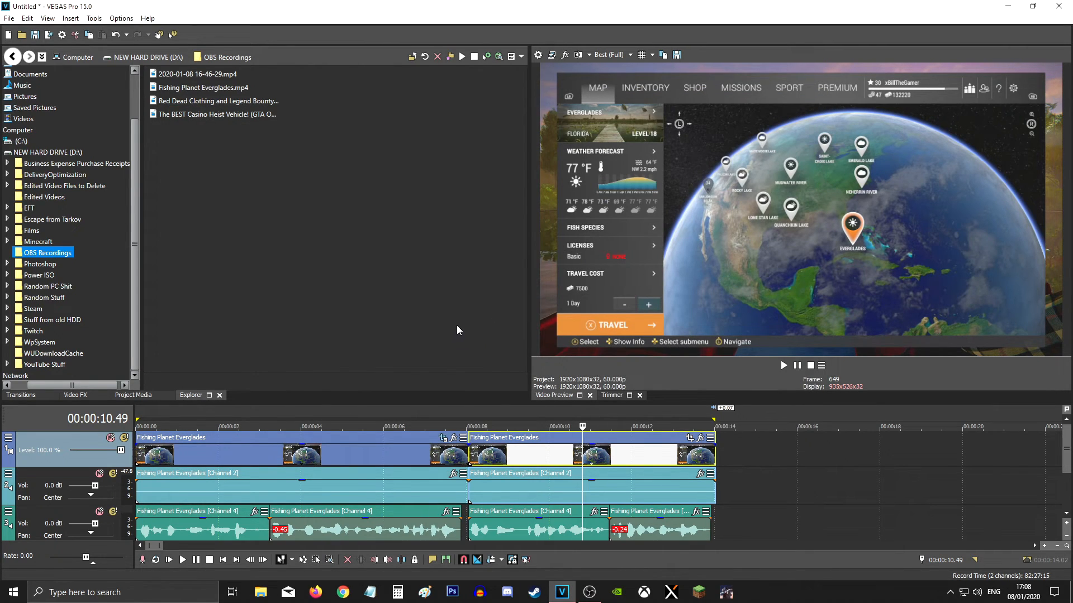